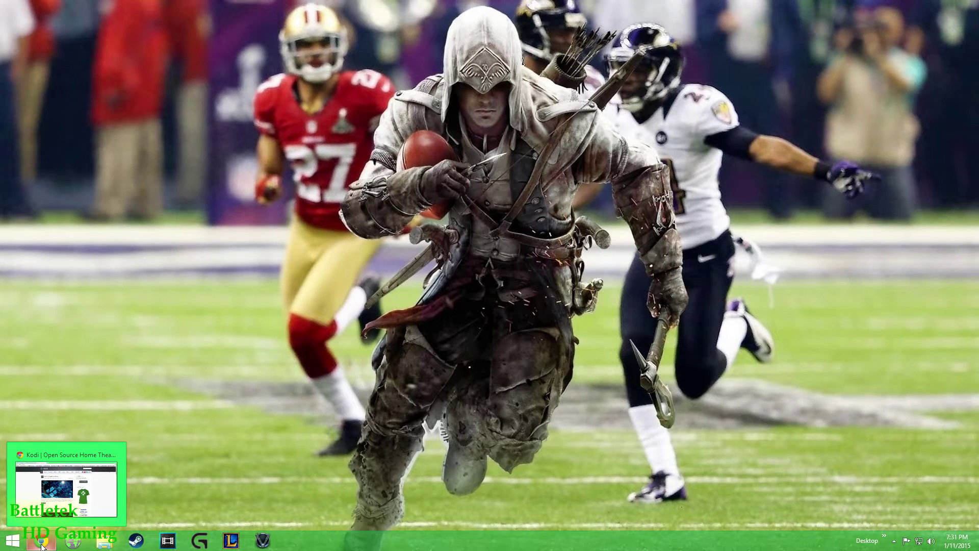
Download the Kodi 14.0 Helix Windows installer from kodi.tv in Chrome and run it
click(42, 546)
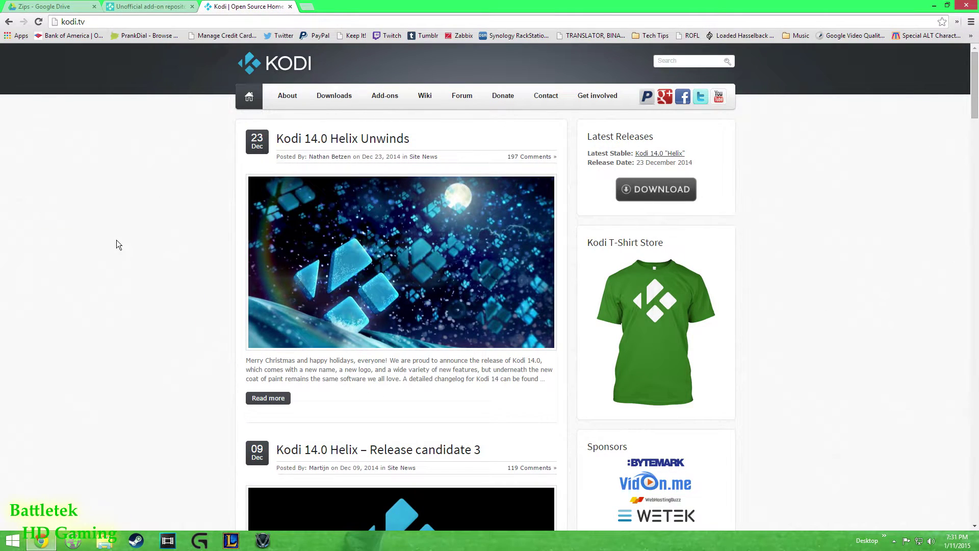
click(79, 22)
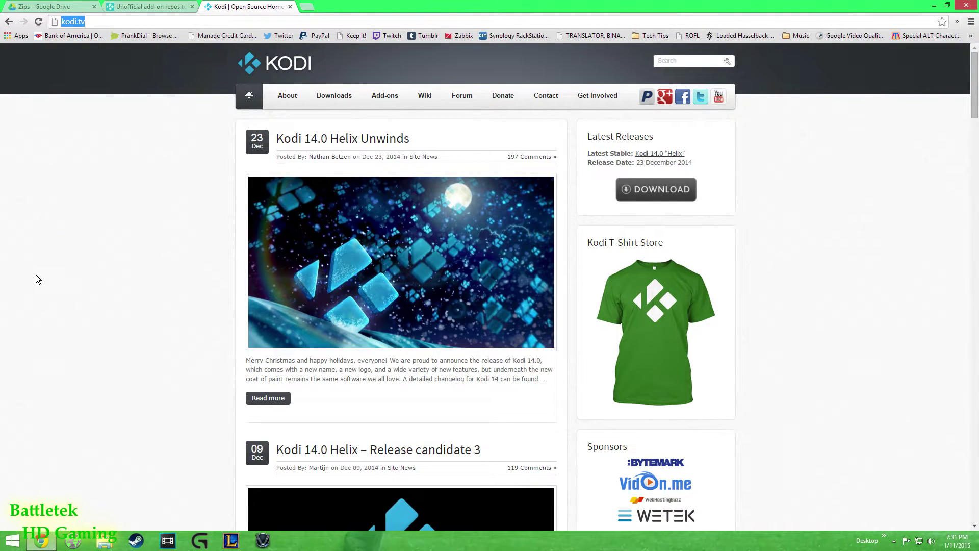
click(662, 198)
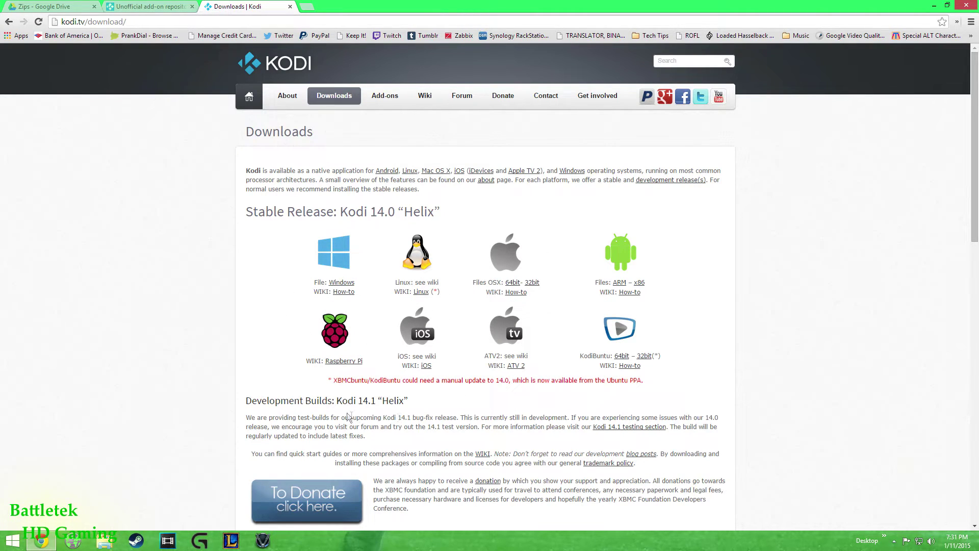
click(352, 283)
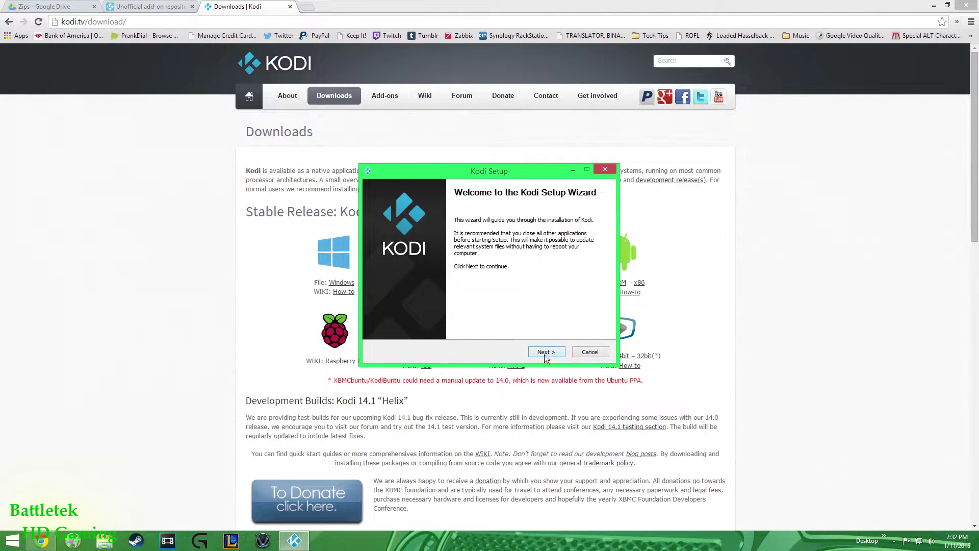
Install Kodi with the licence accepted, full components and default location, then launch it
click(549, 354)
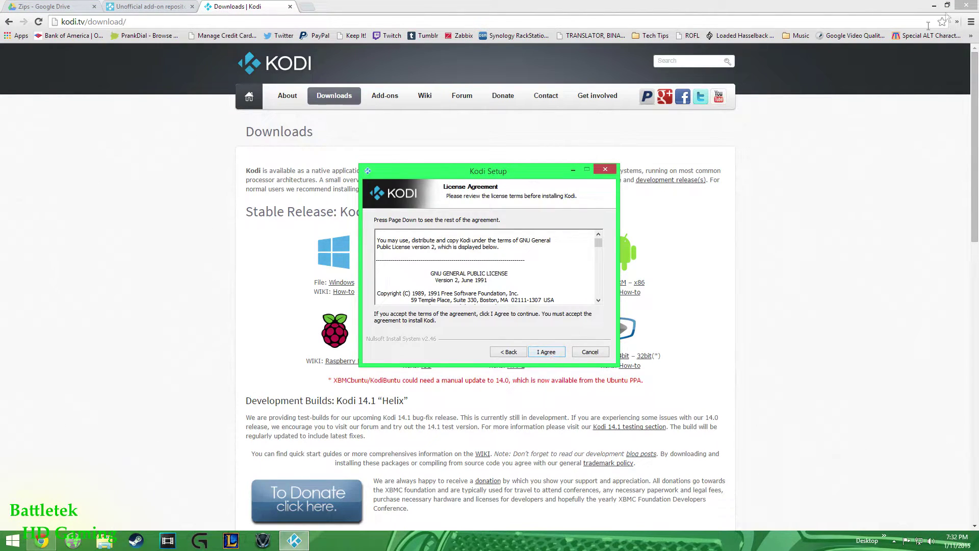
click(546, 352)
click(938, 7)
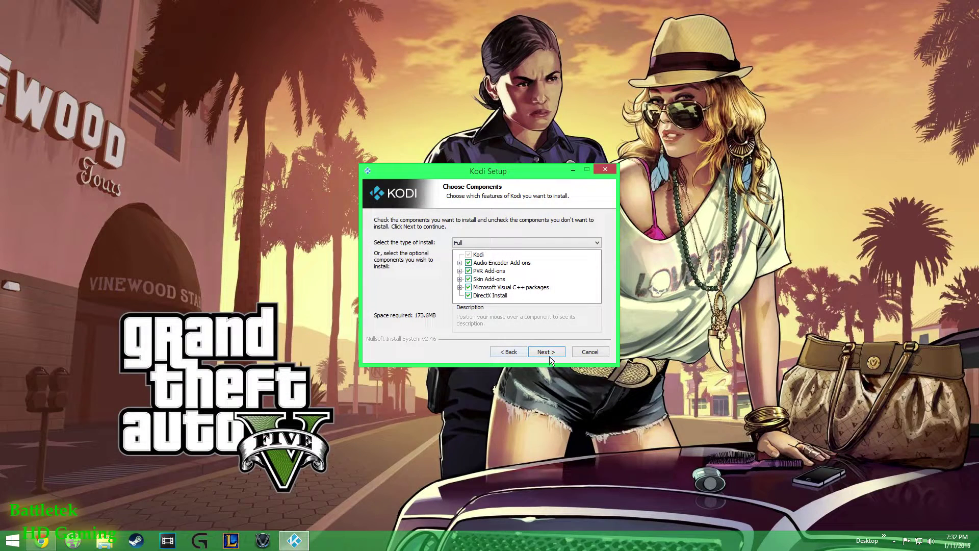
click(546, 353)
click(554, 352)
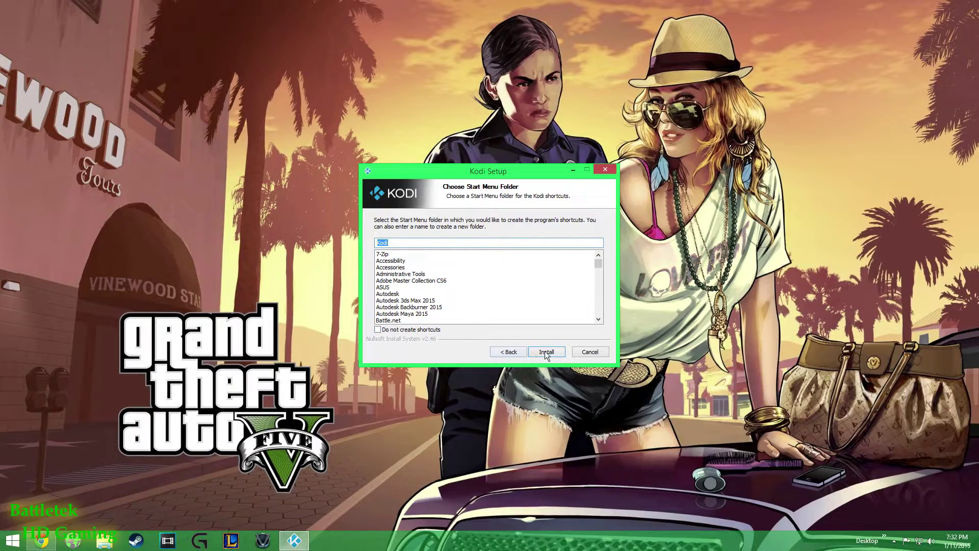
click(545, 353)
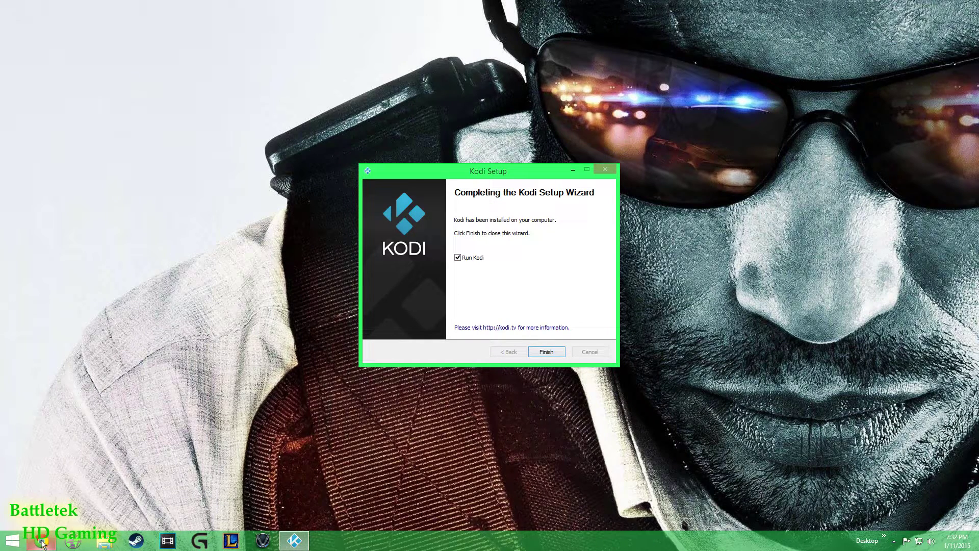
click(546, 352)
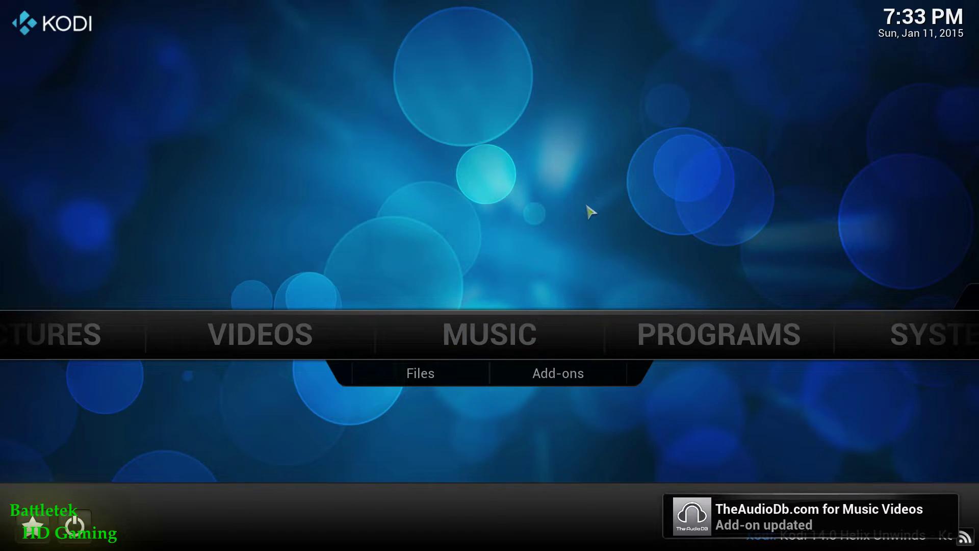
Take Kodi out of full screen with the backslash key and minimise its window
key(backslash)
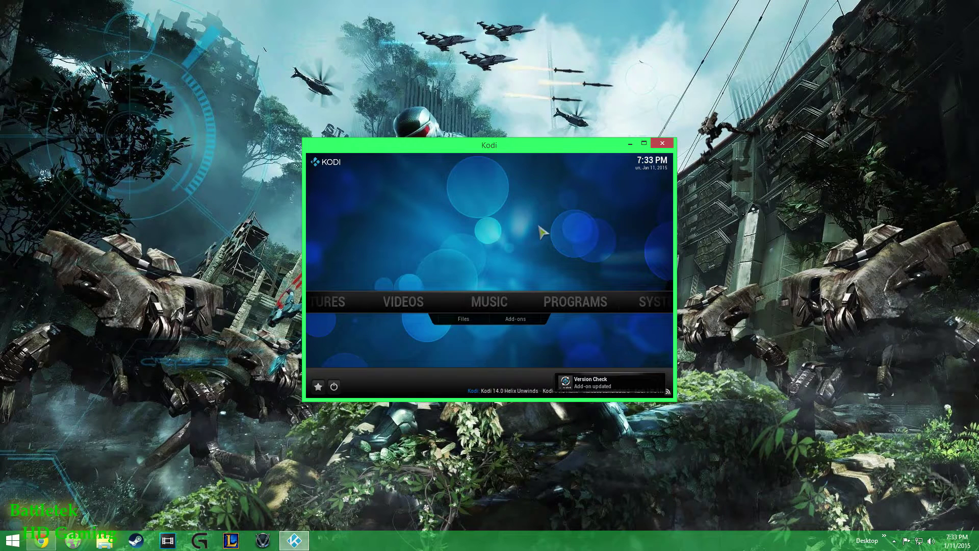
click(630, 142)
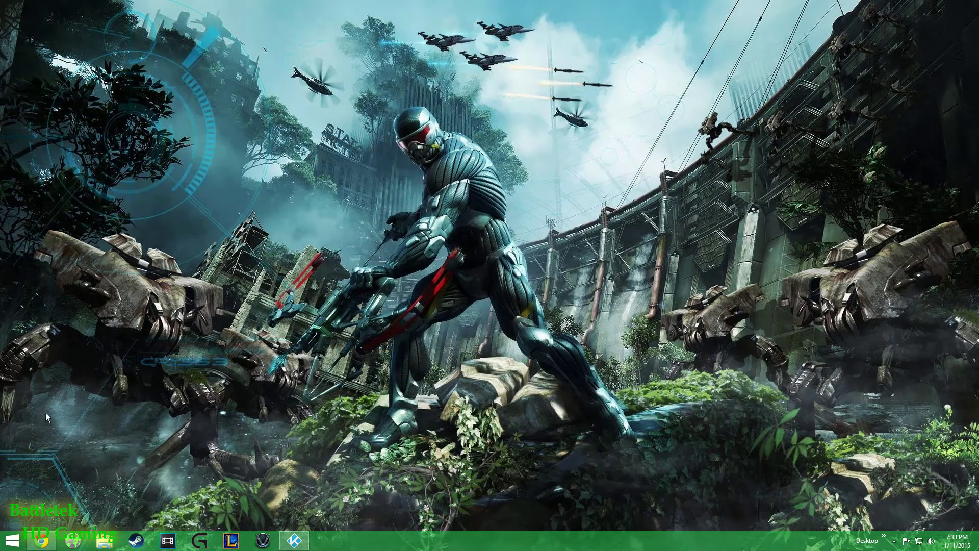
View repository.teeedubb-1.0.1.zip in the Google Drive Zips tab, then restore Kodi
click(41, 541)
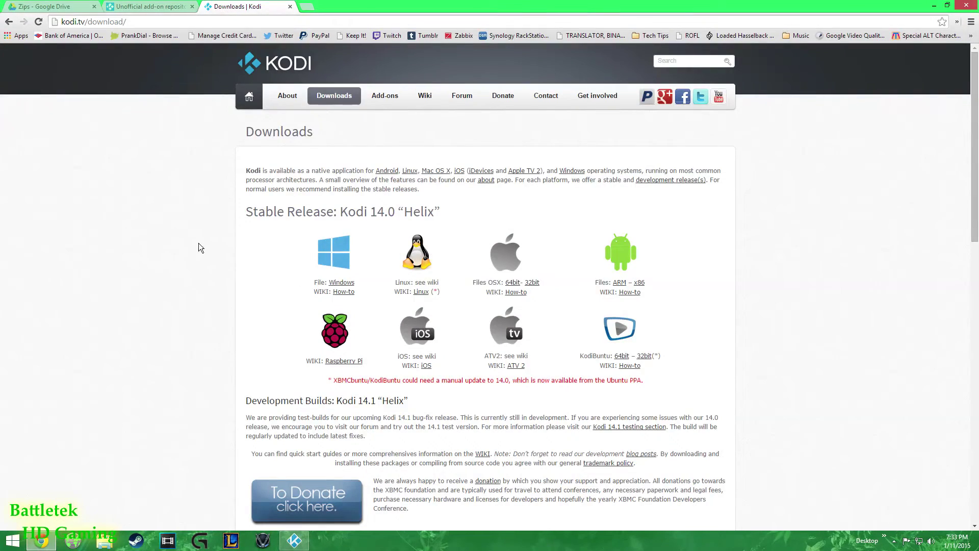
click(50, 6)
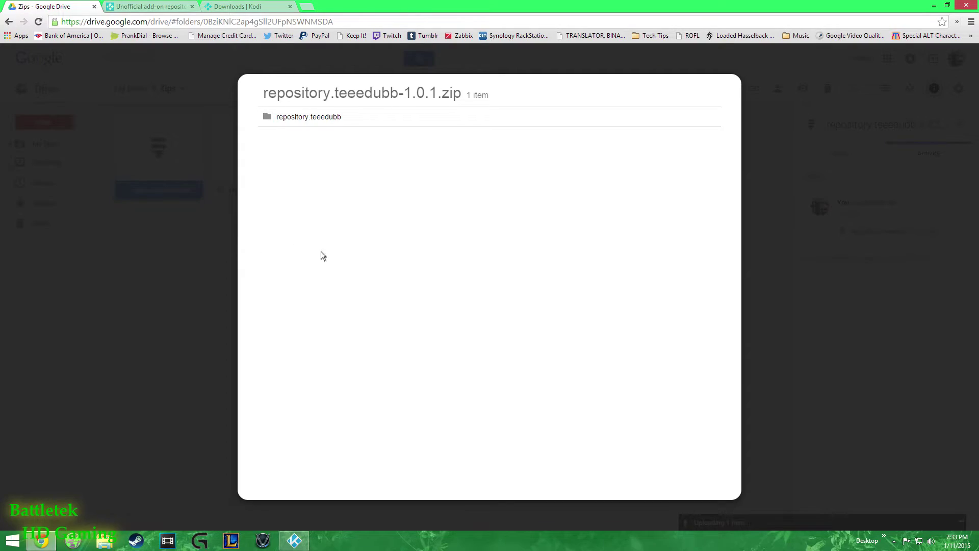
click(50, 541)
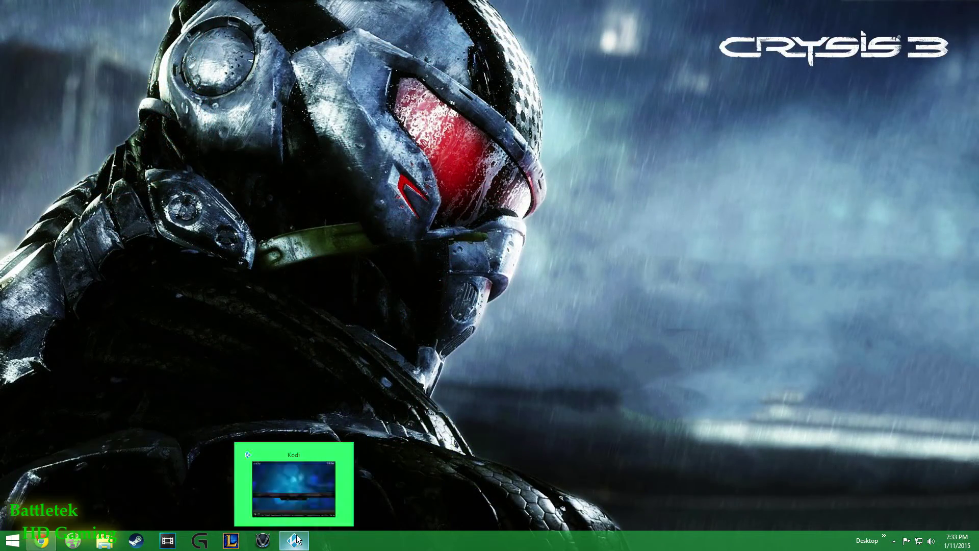
click(295, 540)
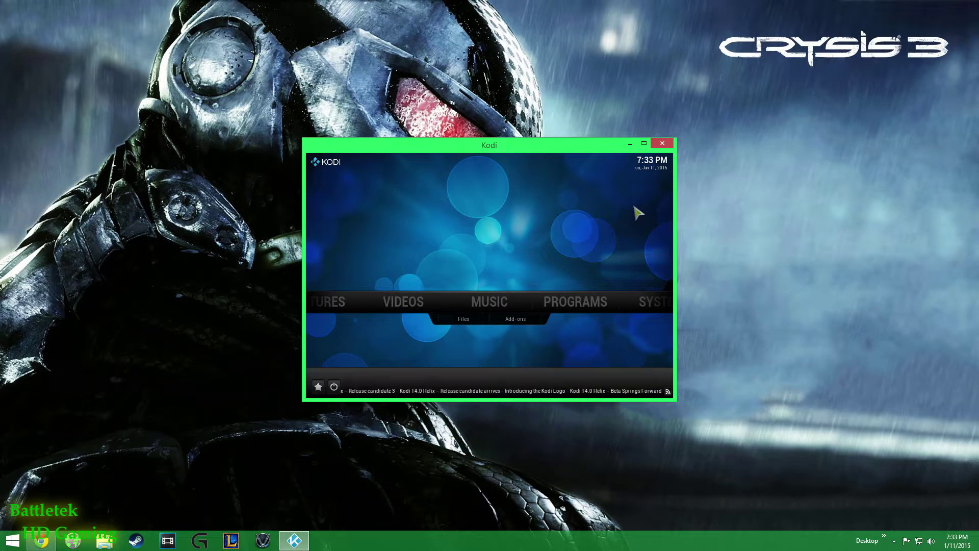
Return Kodi to full screen and visit Programs, dismissing the first-run help message
key(backslash)
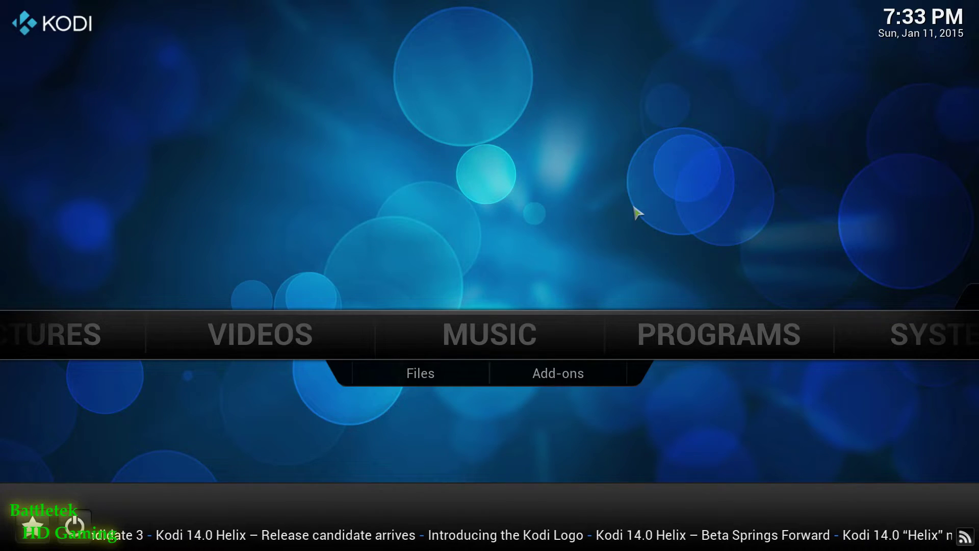
key(Right)
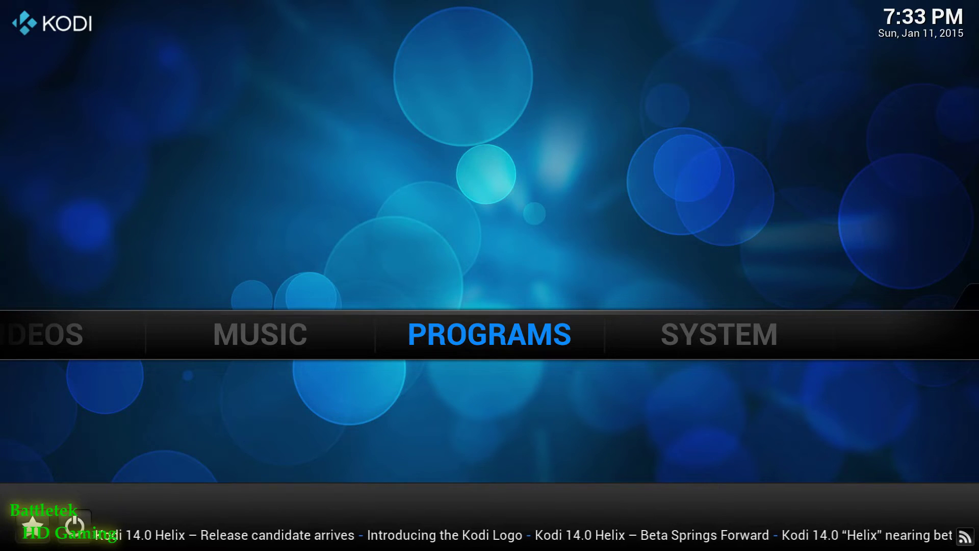
key(Return)
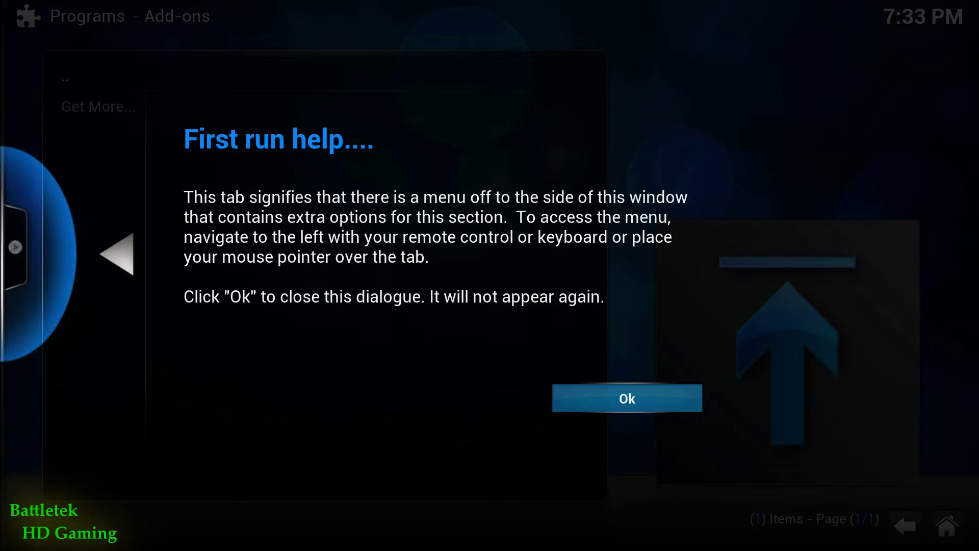
key(Return)
key(Return)
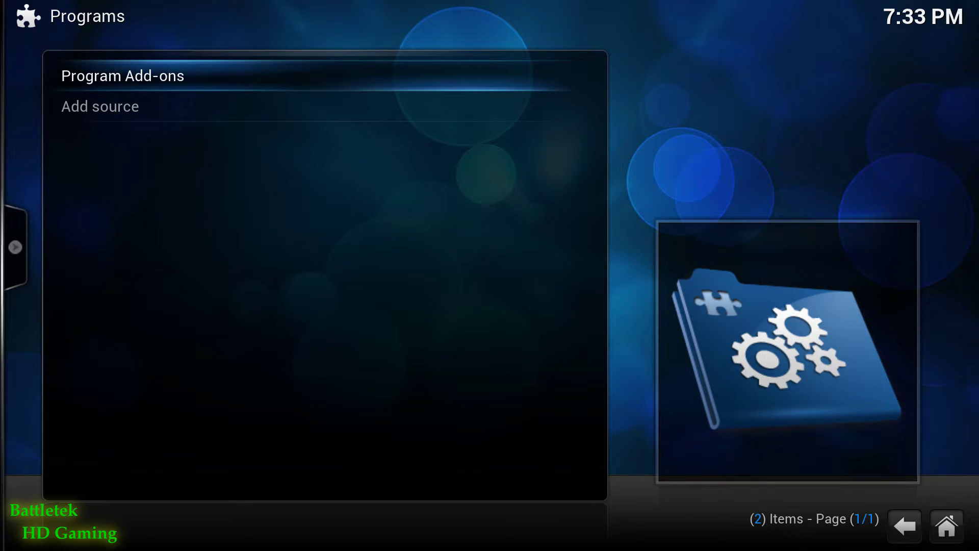
key(Escape)
Go to System settings > Add-ons > Install from zip file
key(Right)
key(Return)
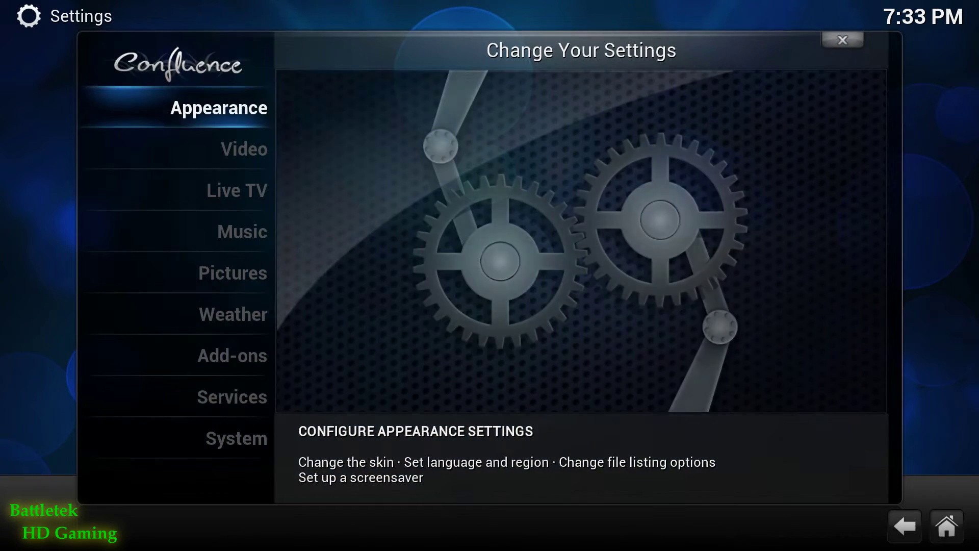
key(Down)
key(Down)
key(Down)
key(Down)
key(Down)
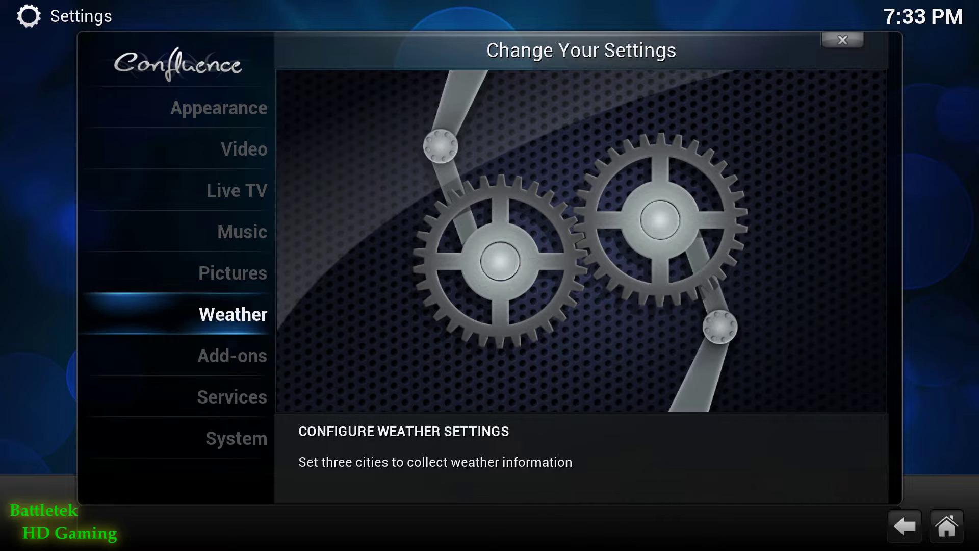
key(Down)
key(Return)
key(Down)
key(Down)
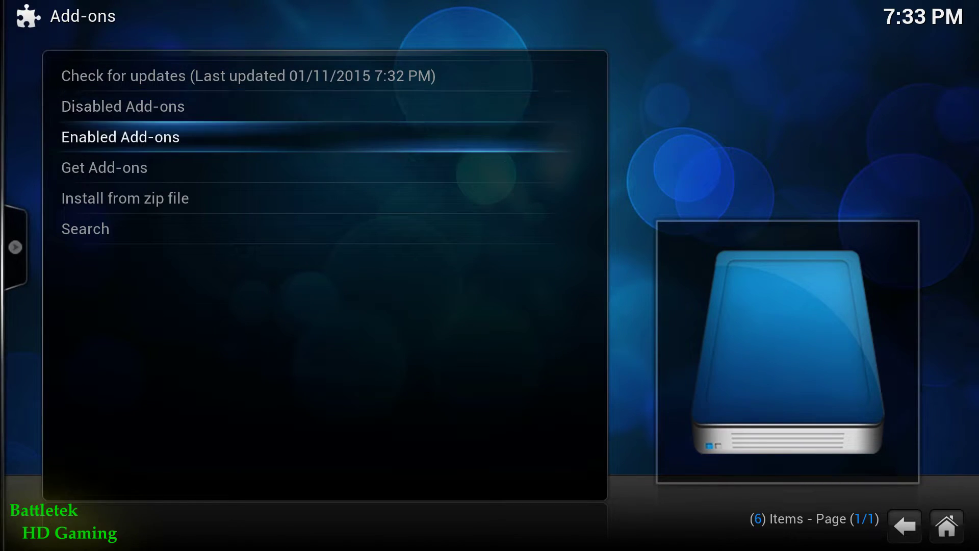
key(Down)
key(Down)
key(Return)
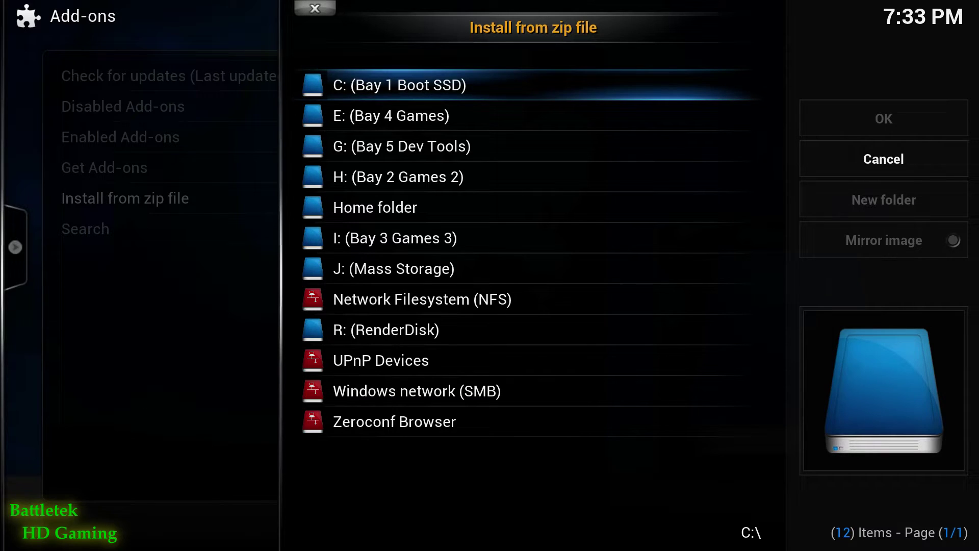
Browse to J:\Downloads and install repository.teeedubb-1.0.1.zip
key(Return)
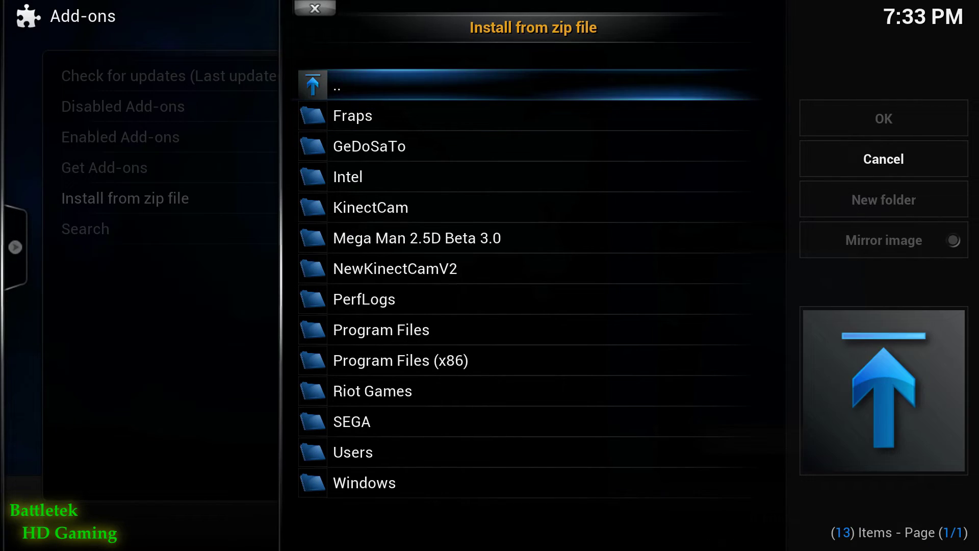
key(Up)
key(Up)
key(Return)
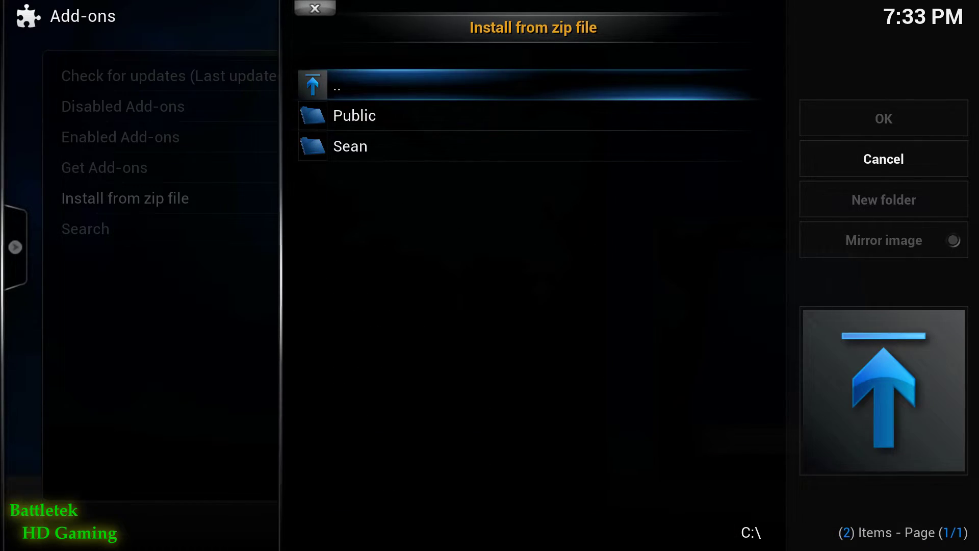
key(Up)
key(Return)
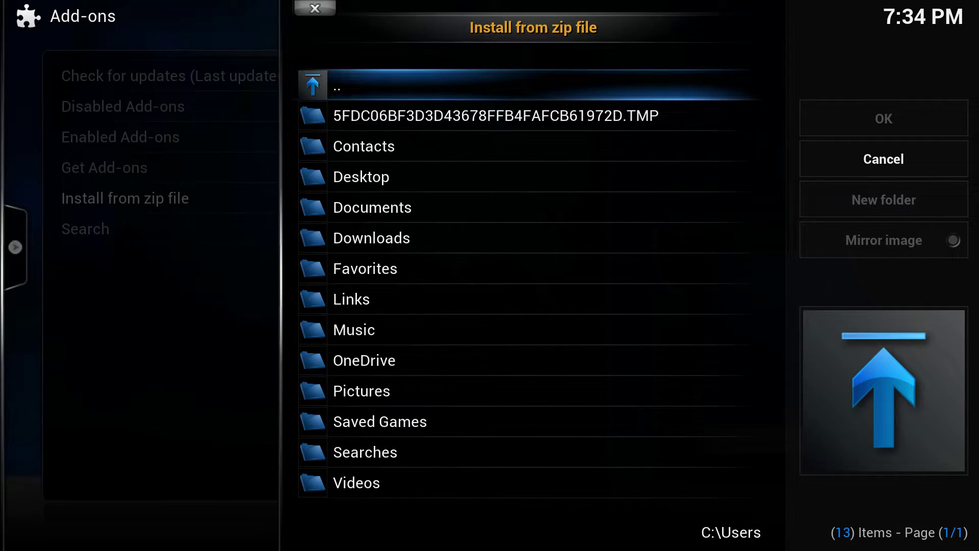
key(Down)
key(Down)
key(Down)
key(Down)
key(Down)
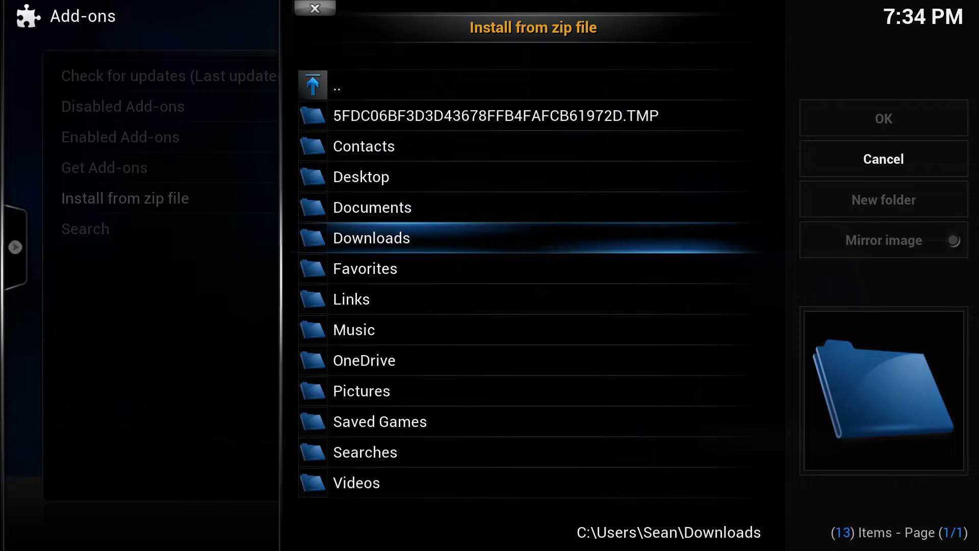
key(BackSpace)
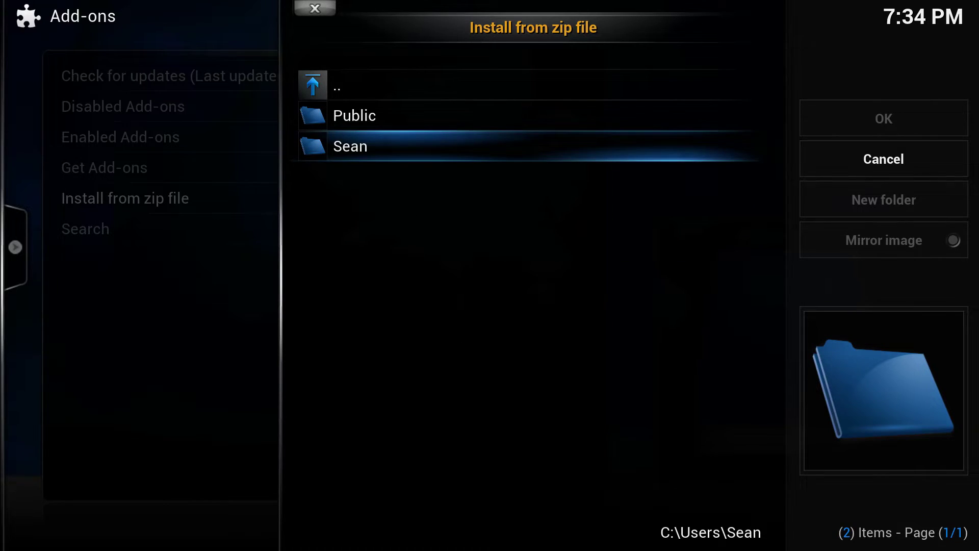
key(BackSpace)
key(BackSpace)
key(Down)
key(Down)
key(Down)
key(Down)
key(Down)
key(Down)
key(Return)
key(Down)
key(Down)
key(Down)
key(Down)
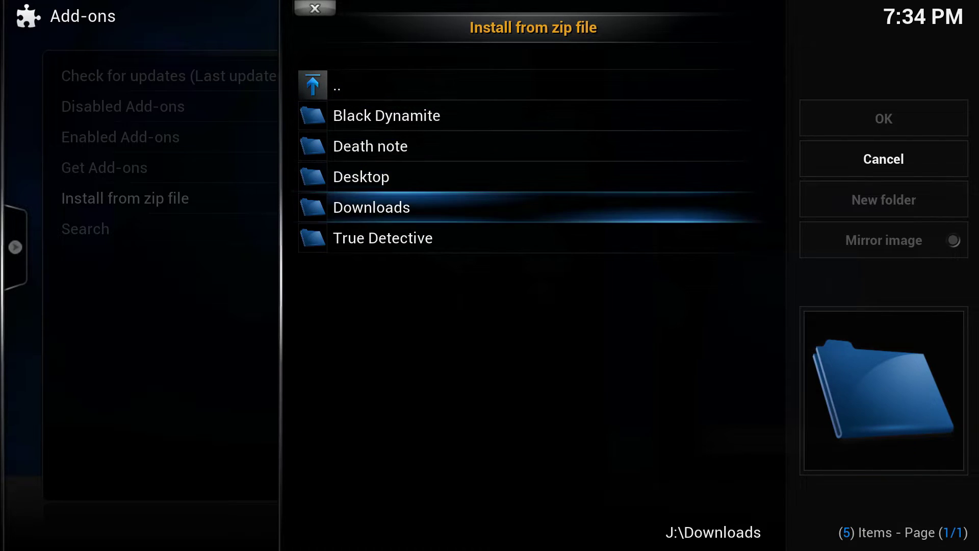
key(Return)
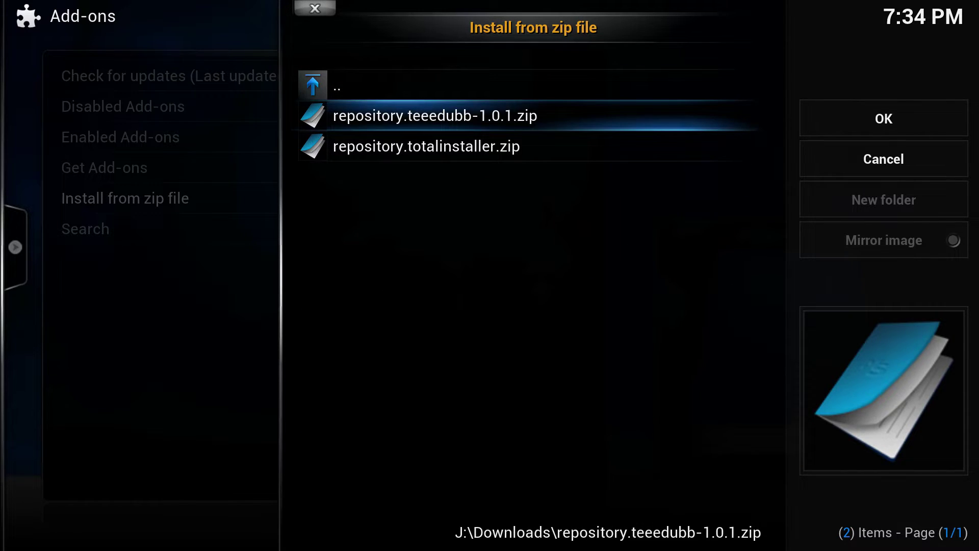
key(Return)
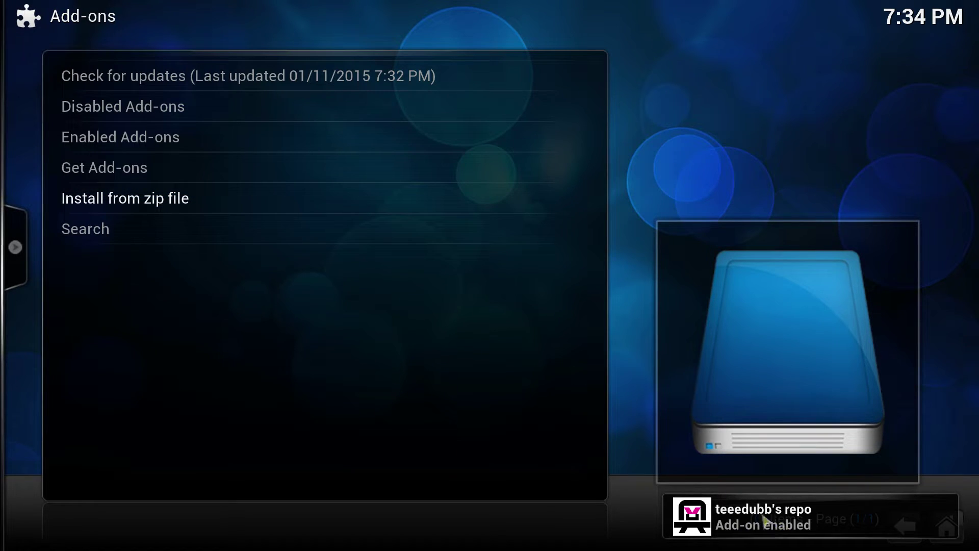
key(Escape)
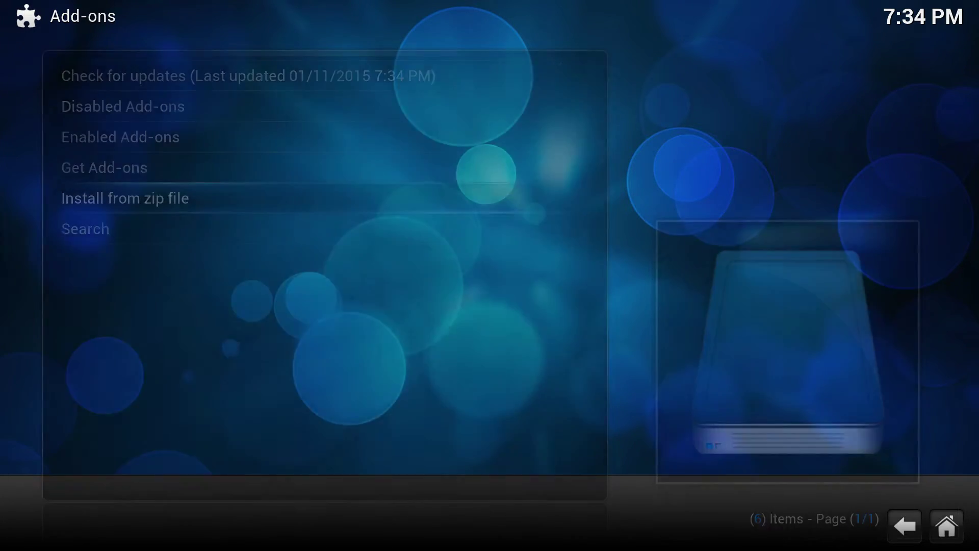
Open teeedubb's repo under Settings > Add-ons > Get Add-ons
key(Escape)
key(Return)
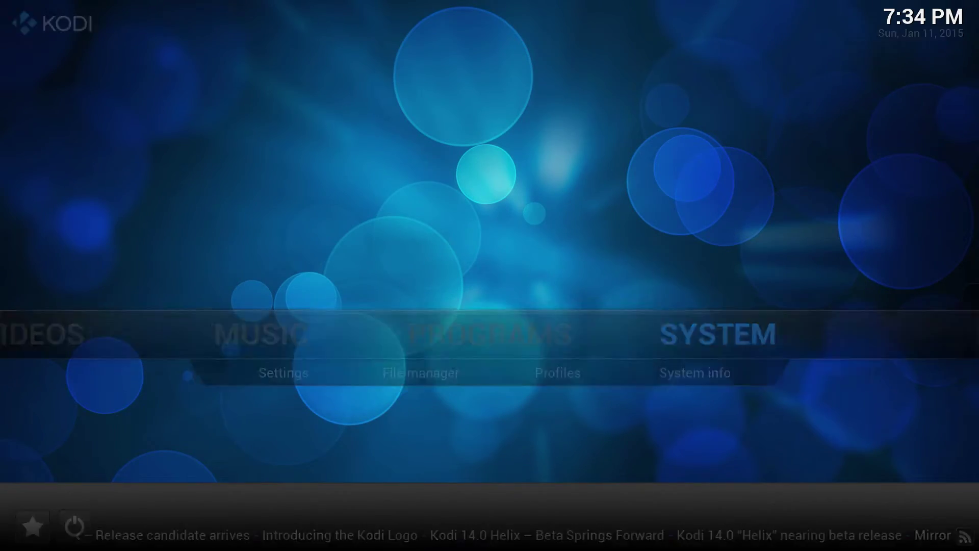
key(Return)
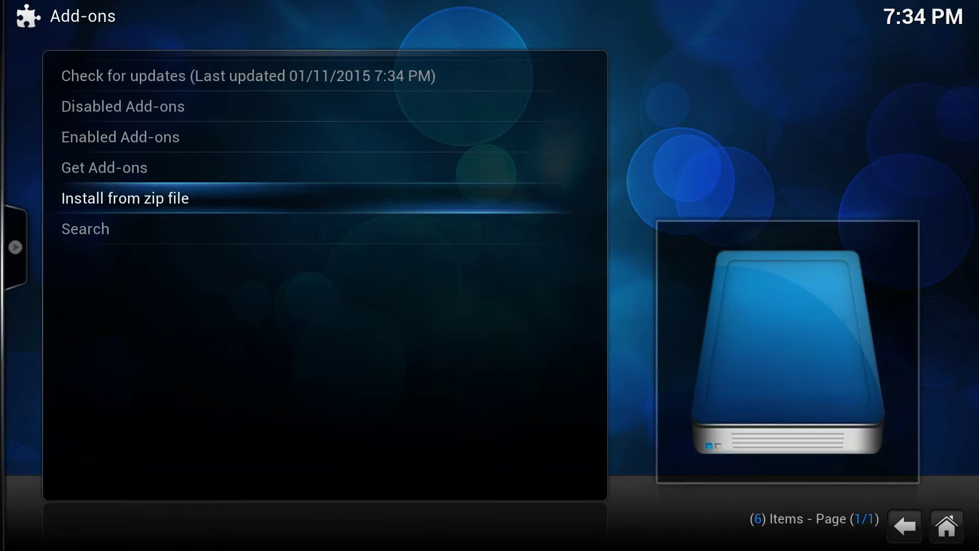
key(Up)
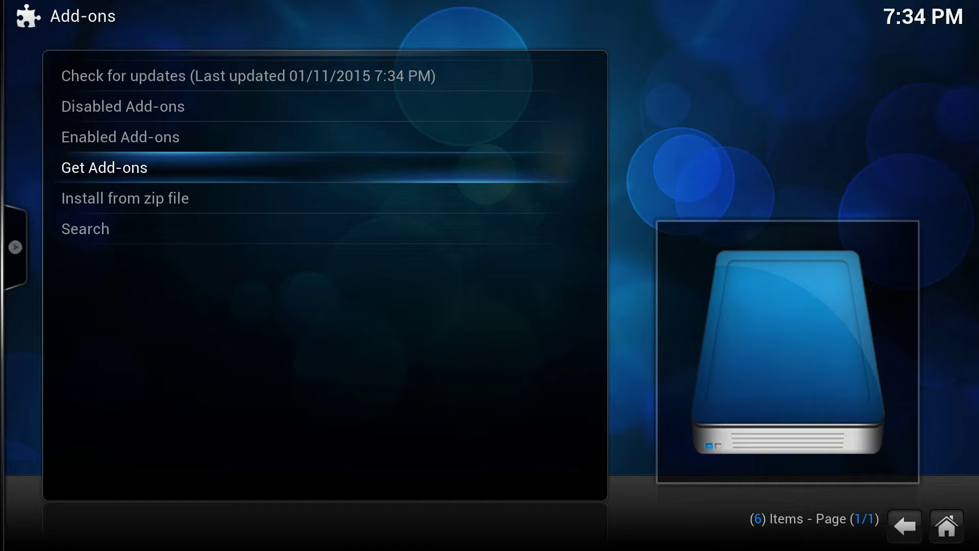
key(Return)
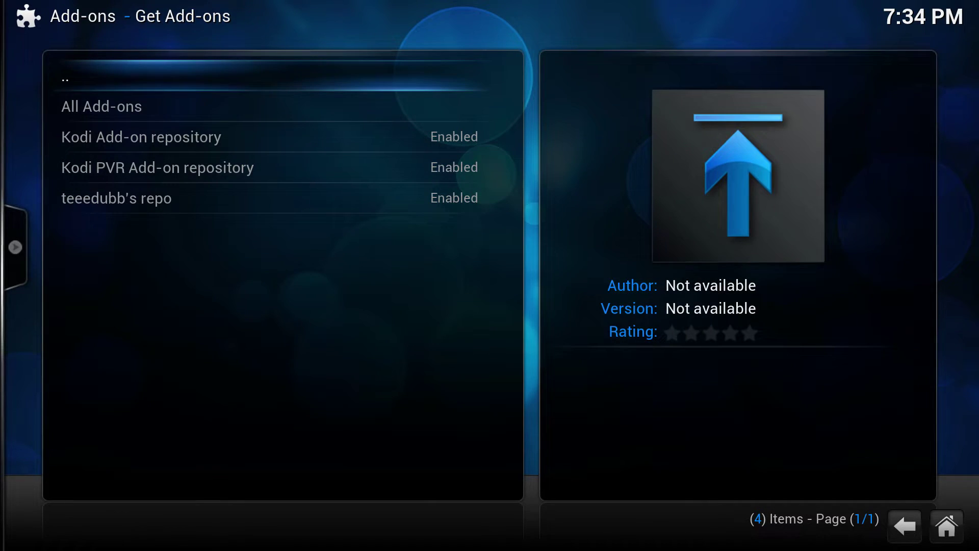
key(Down)
key(Down)
key(Down)
key(Down)
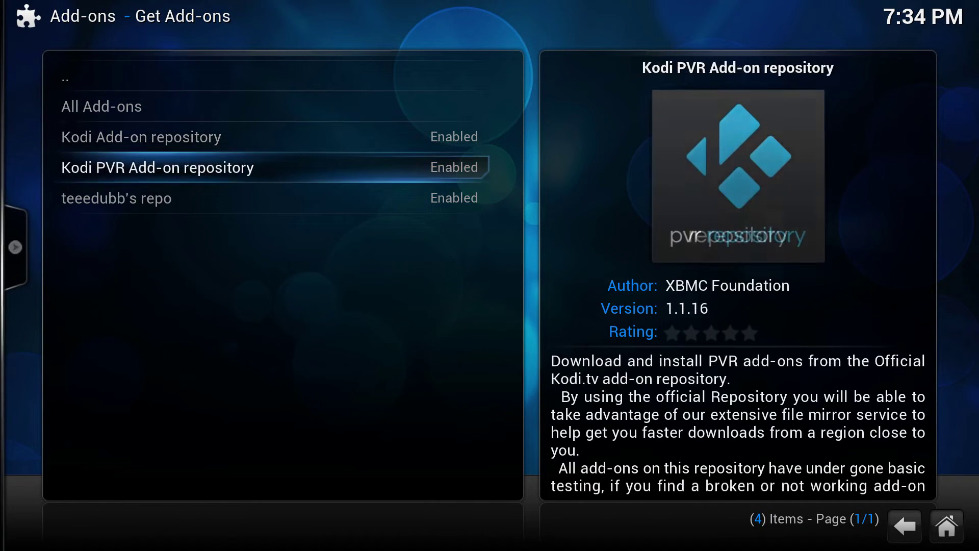
key(Return)
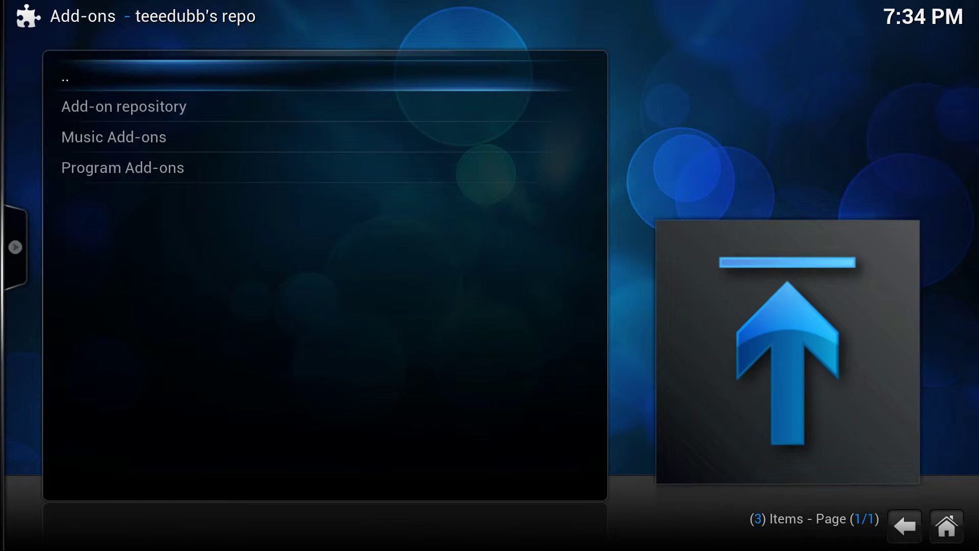
Install the Steam add-on from Program Add-ons and back out to Home
key(Down)
key(Down)
key(Down)
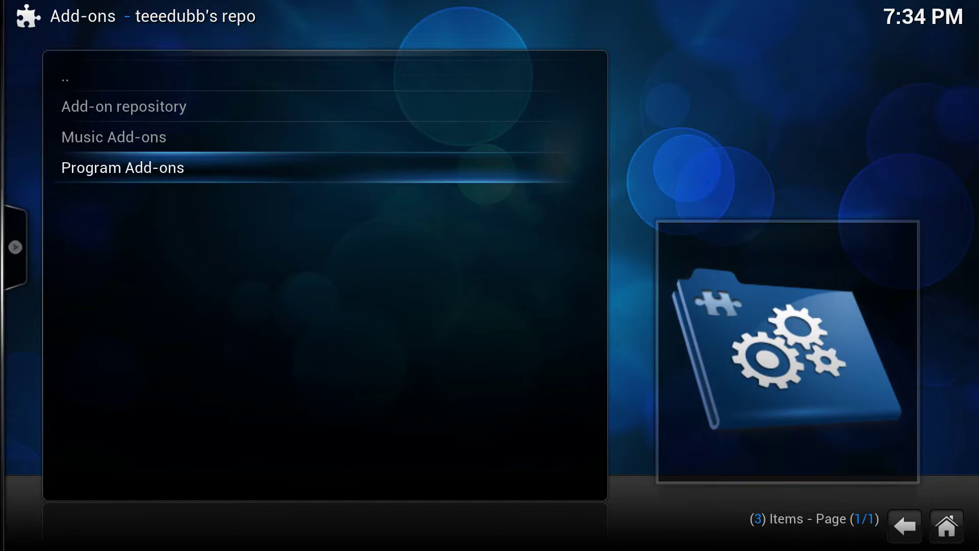
key(Return)
key(Down)
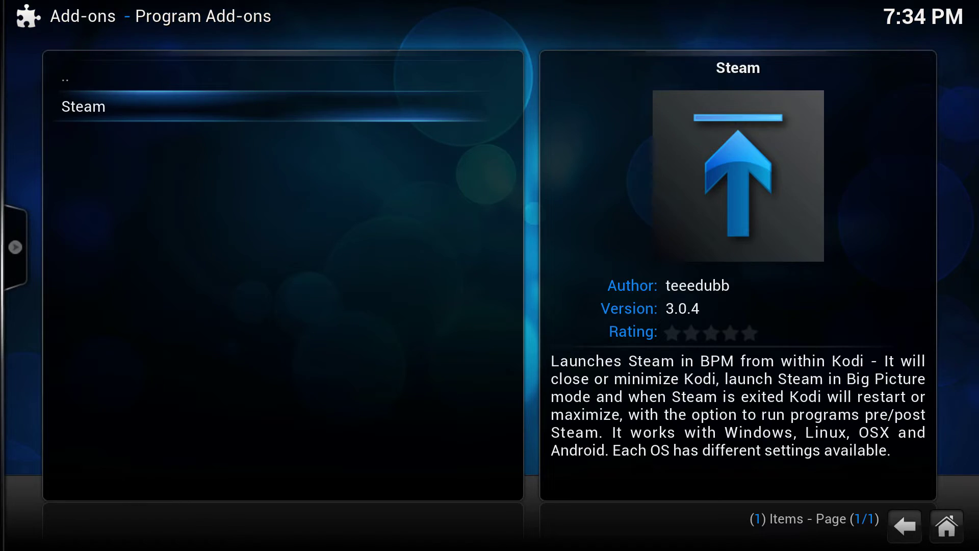
key(Return)
key(Return)
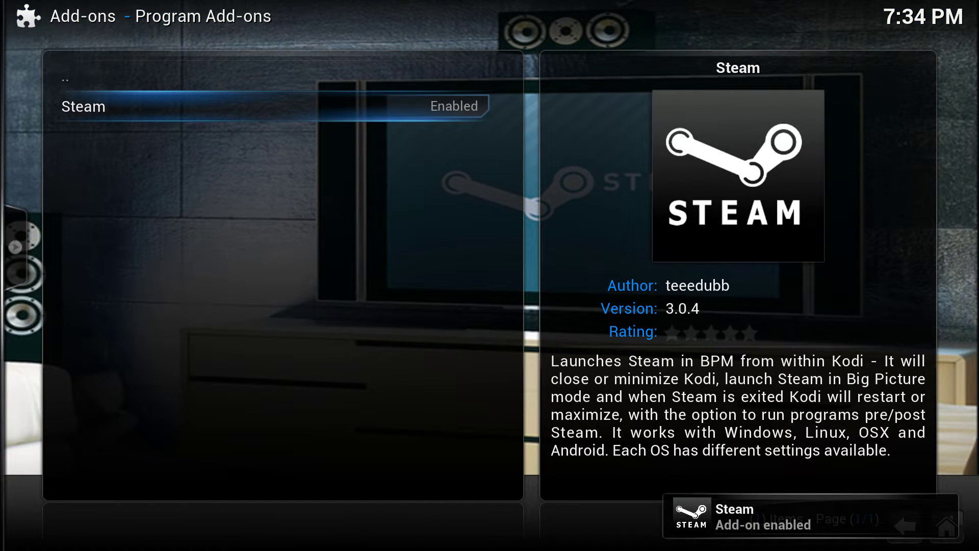
key(BackSpace)
key(BackSpace)
key(BackSpace)
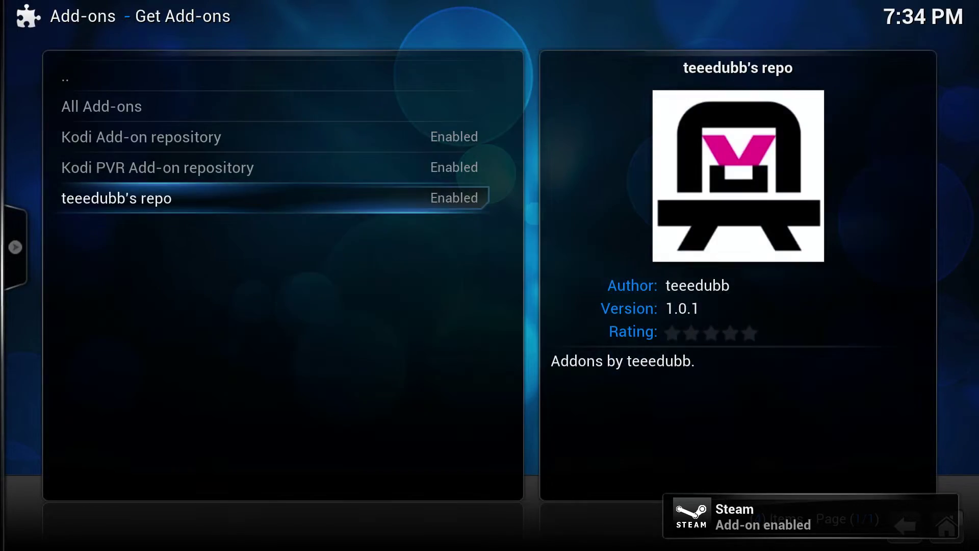
key(BackSpace)
key(BackSpace)
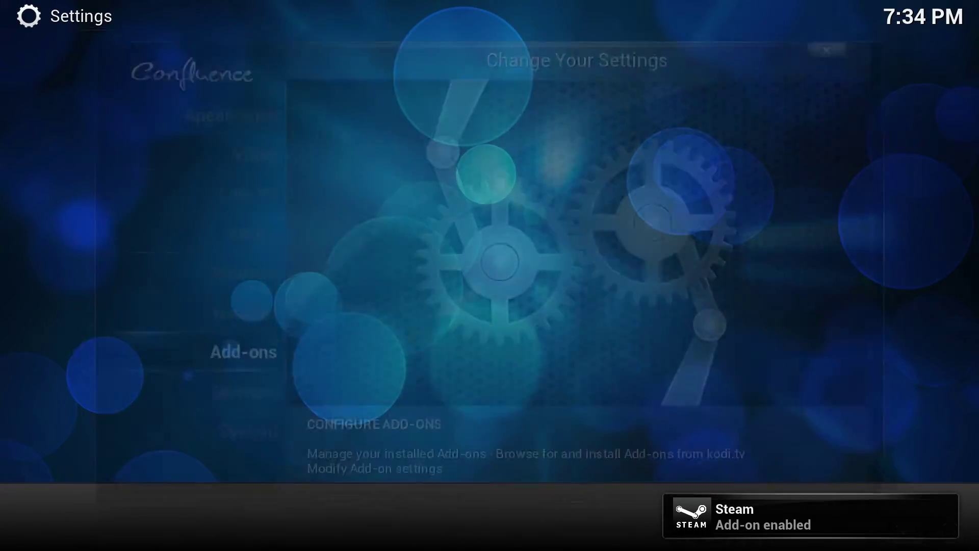
Under Programs, open the Steam add-on's settings via its C context menu
key(Left)
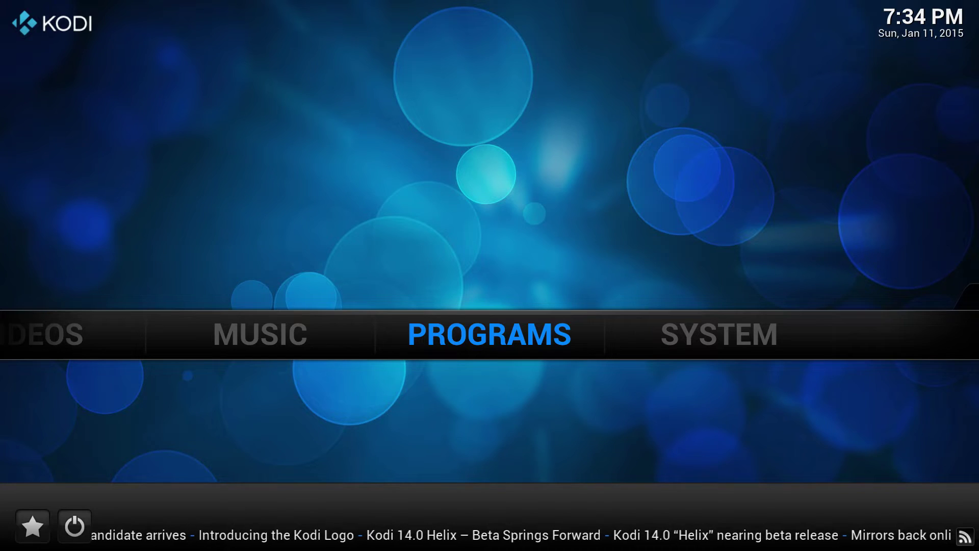
key(Return)
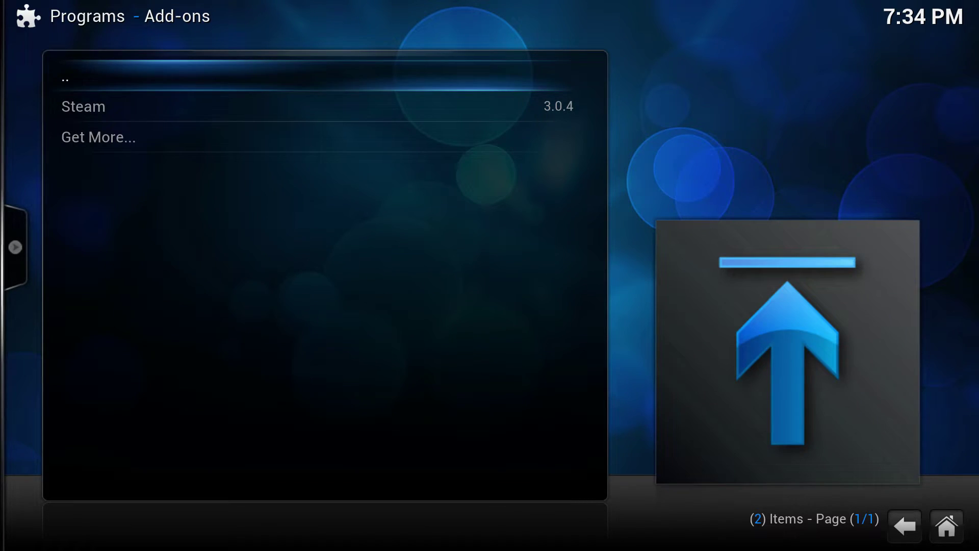
key(Down)
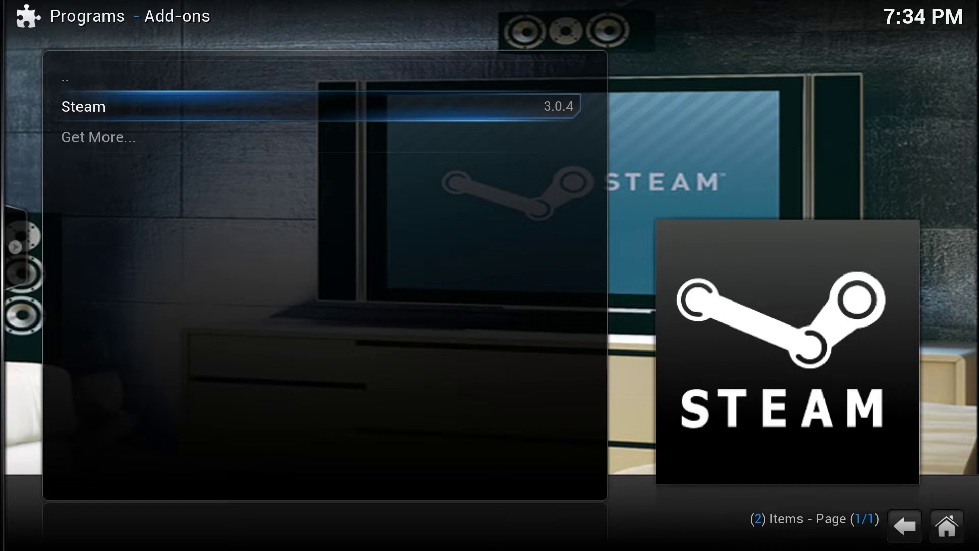
key(c)
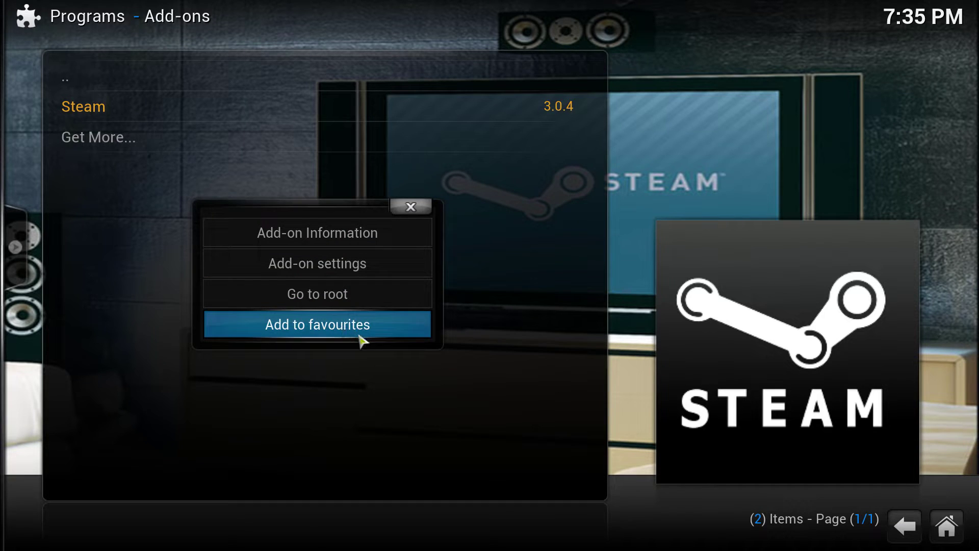
click(334, 275)
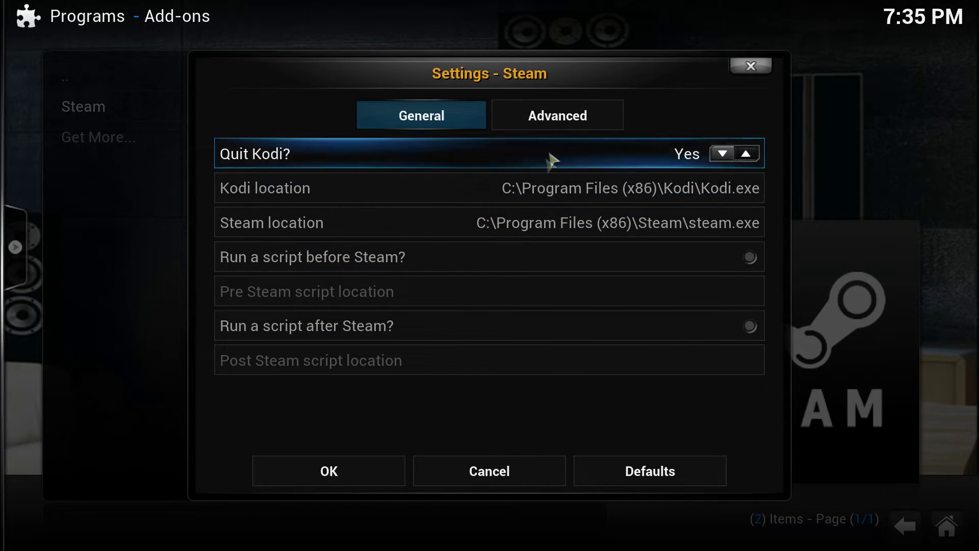
Review the Advanced and General tabs, confirm with OK, and launch Steam Big Picture
click(544, 121)
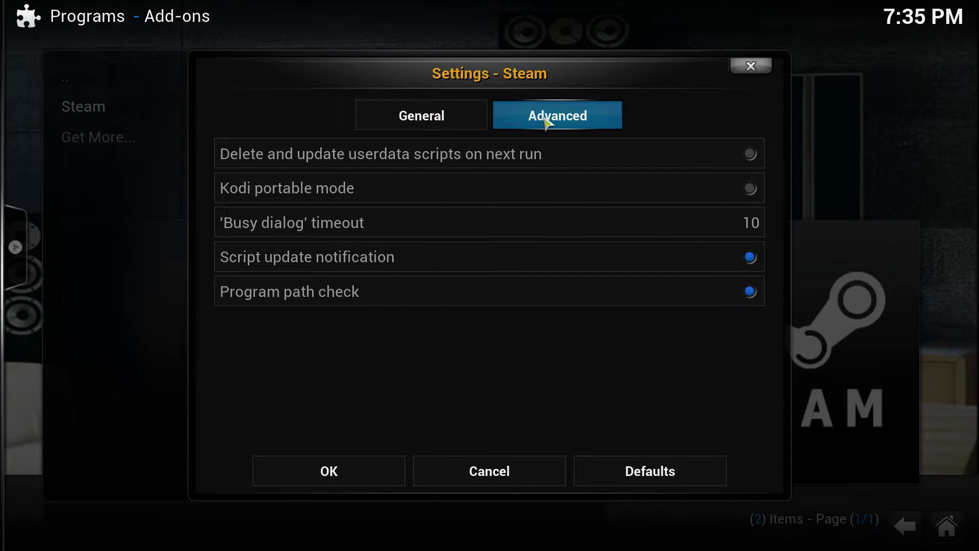
click(375, 122)
click(318, 469)
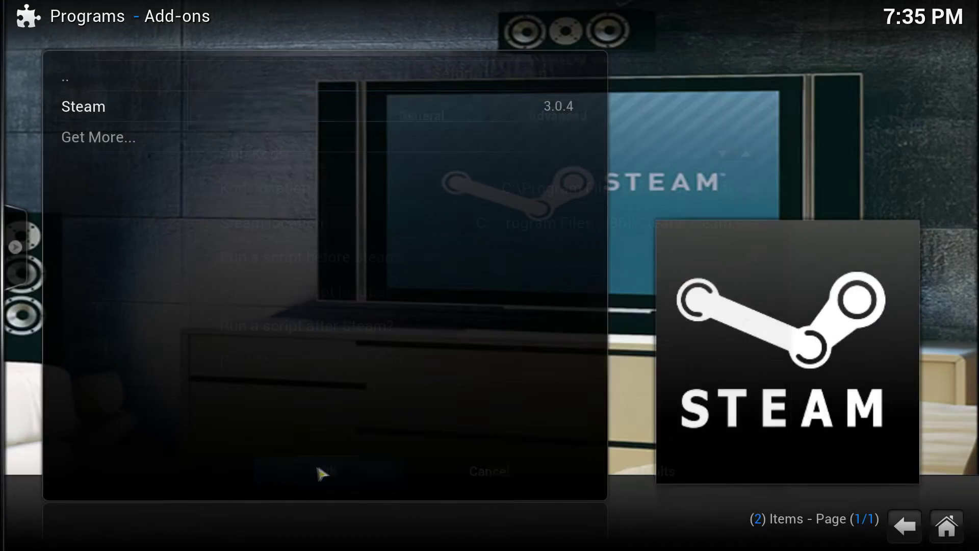
click(238, 110)
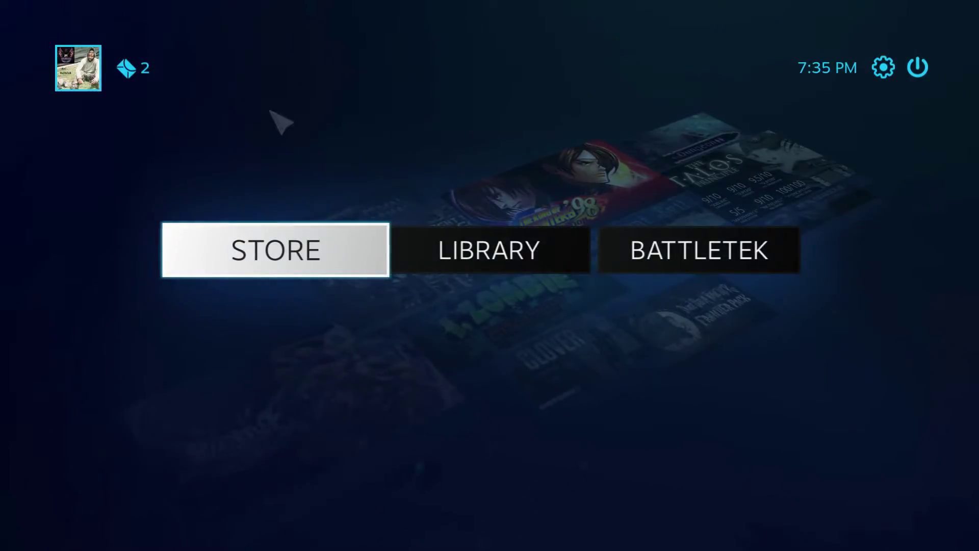
Choose Return to Desktop from Big Picture's power menu
click(917, 71)
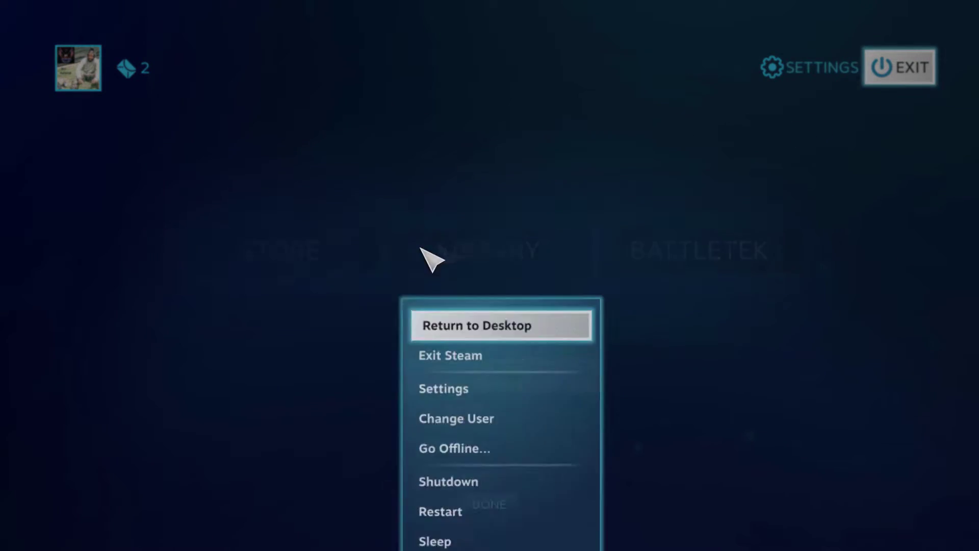
click(494, 236)
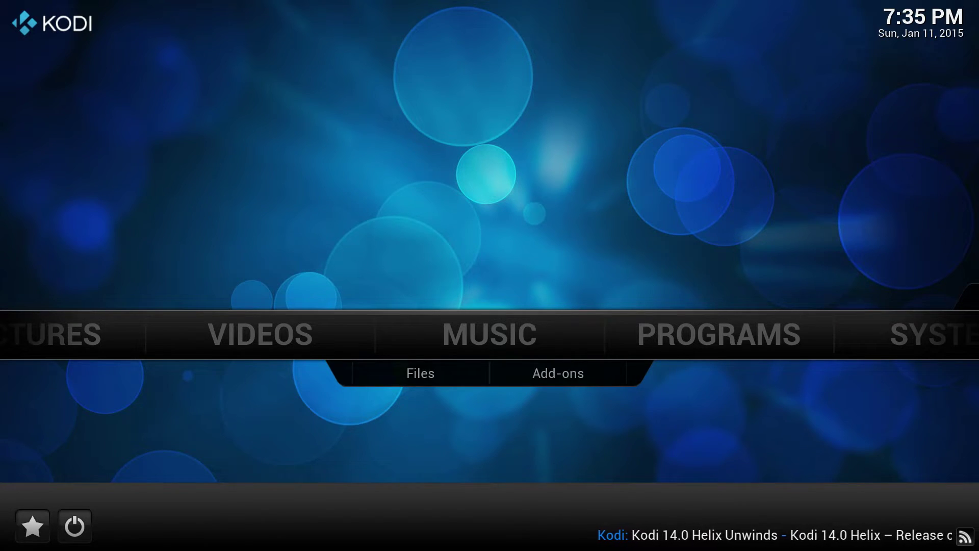
Move to PROGRAMS on the home menu and open the add-ons list showing Steam 3.0.4
key(Up)
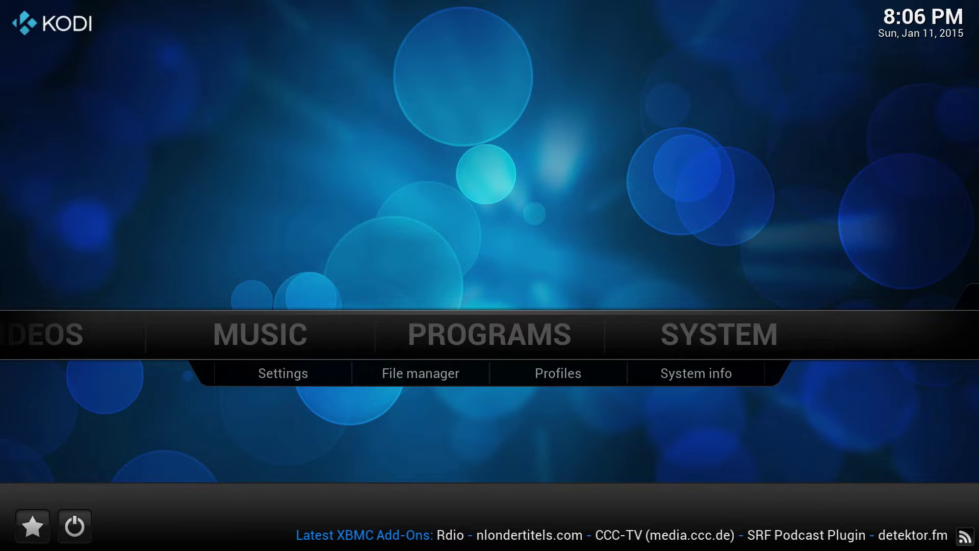
key(Left)
key(Left)
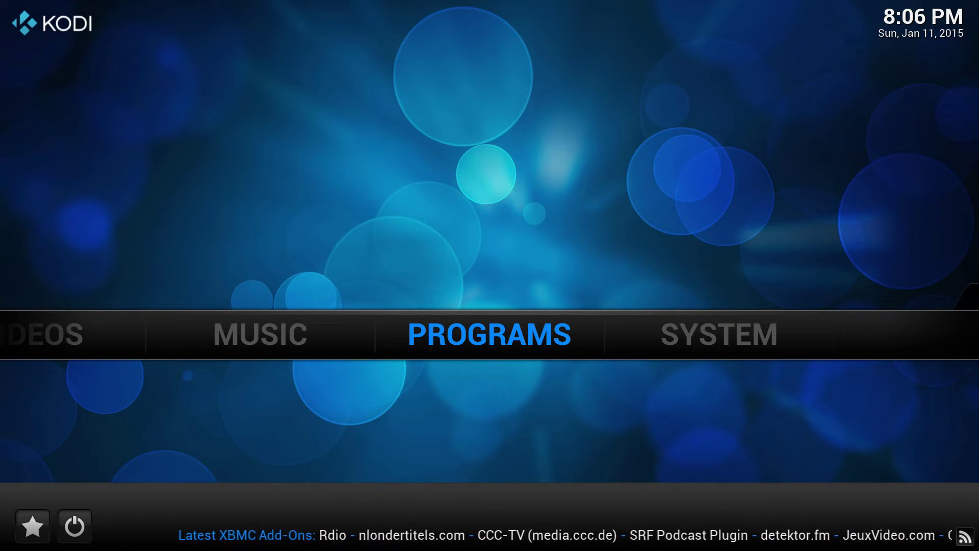
key(Return)
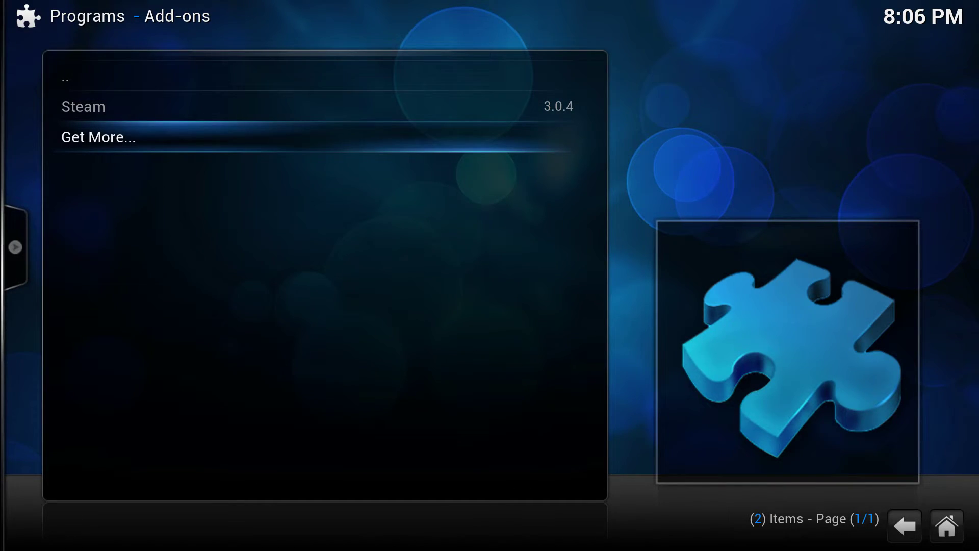
Find TvTunes in the Program Add-ons list, install it, and back out to the home menu
key(Return)
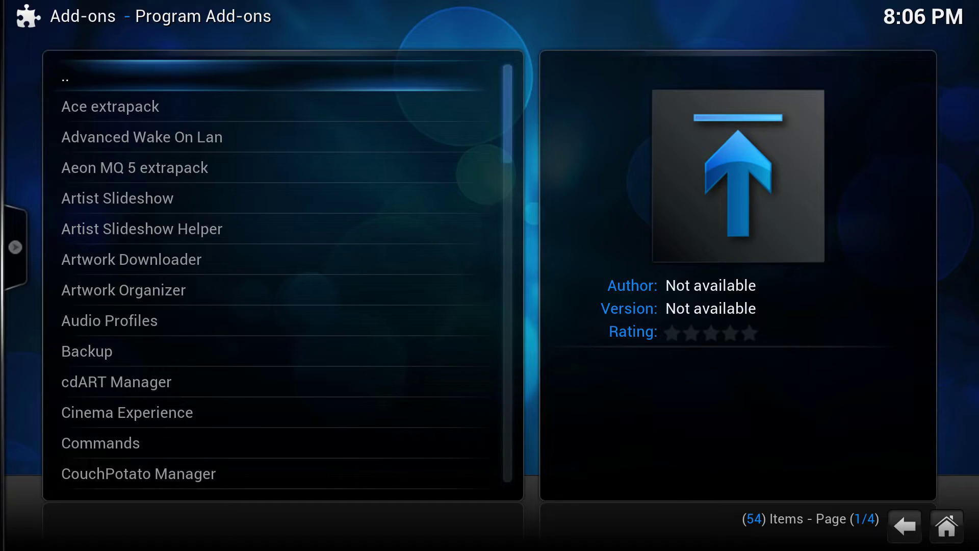
key(Page_Down)
key(Page_Down)
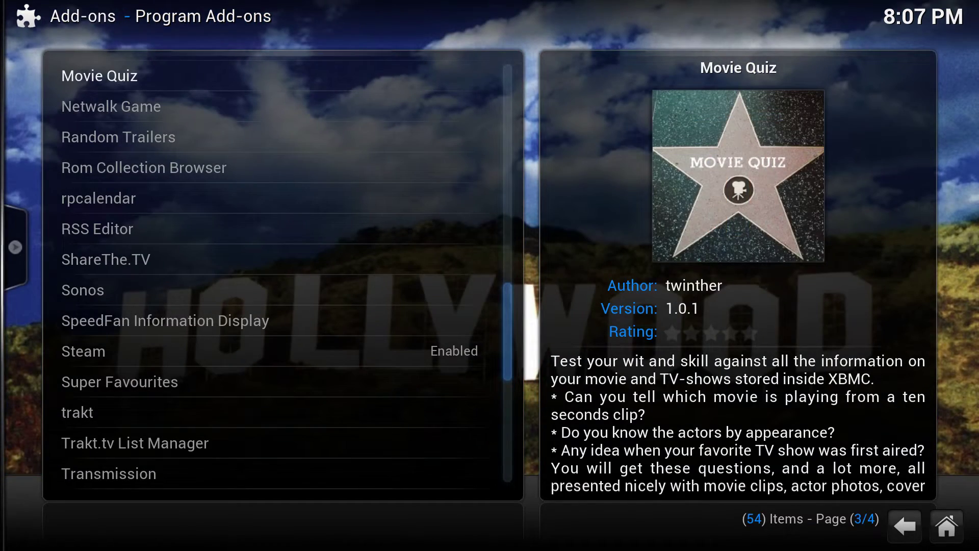
key(Left)
key(Right)
key(Down)
key(Down)
key(Down)
key(Down)
key(Down)
key(Down)
key(Down)
key(Down)
key(Down)
key(Down)
key(Down)
key(Down)
key(Down)
key(Down)
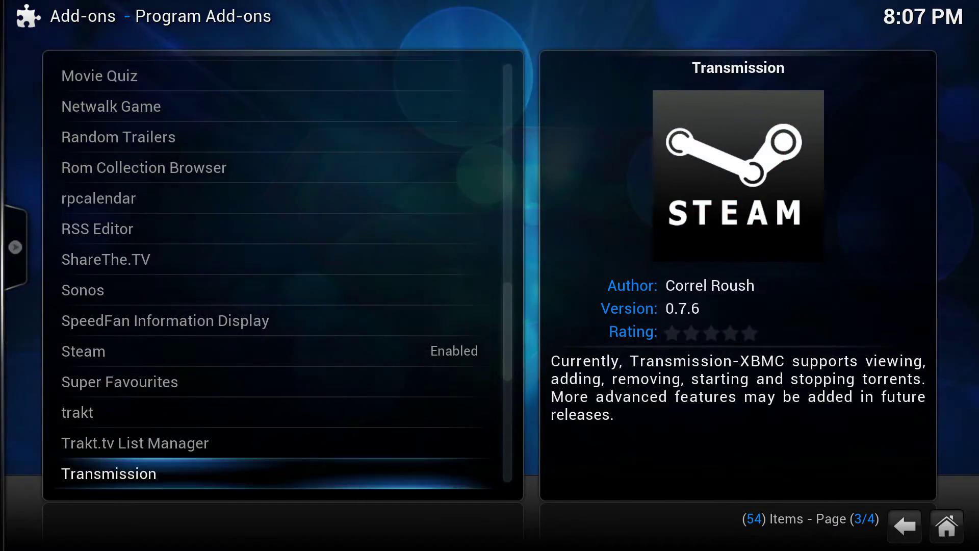
key(Down)
key(Down)
key(Down)
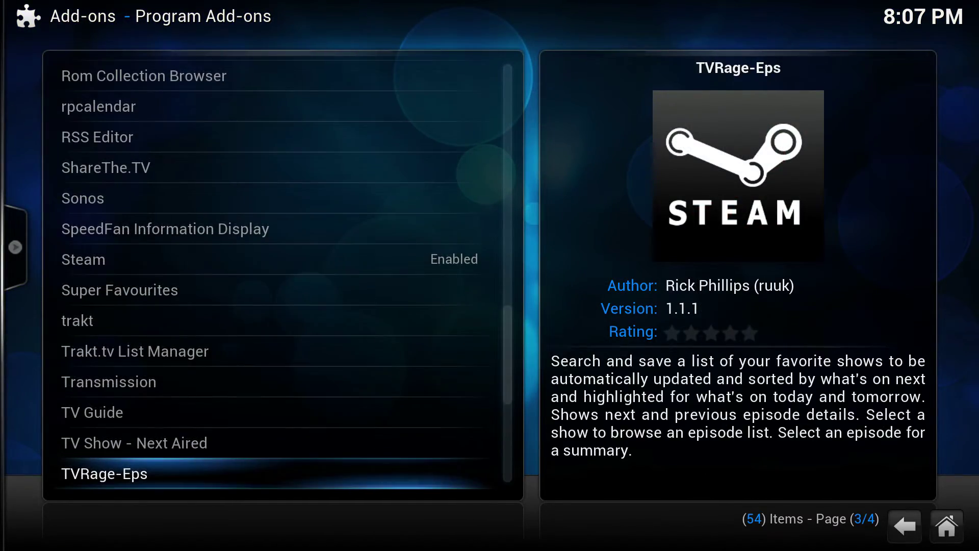
key(Return)
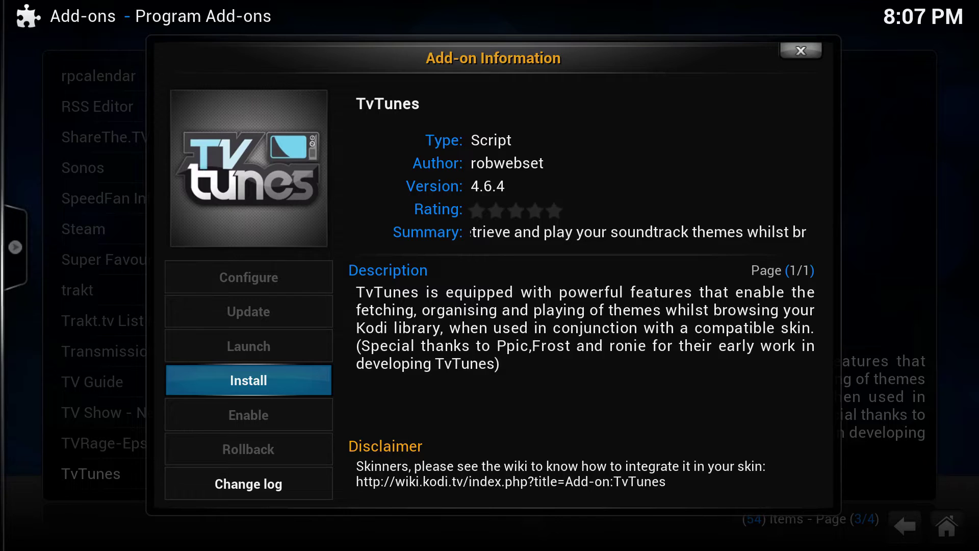
key(Escape)
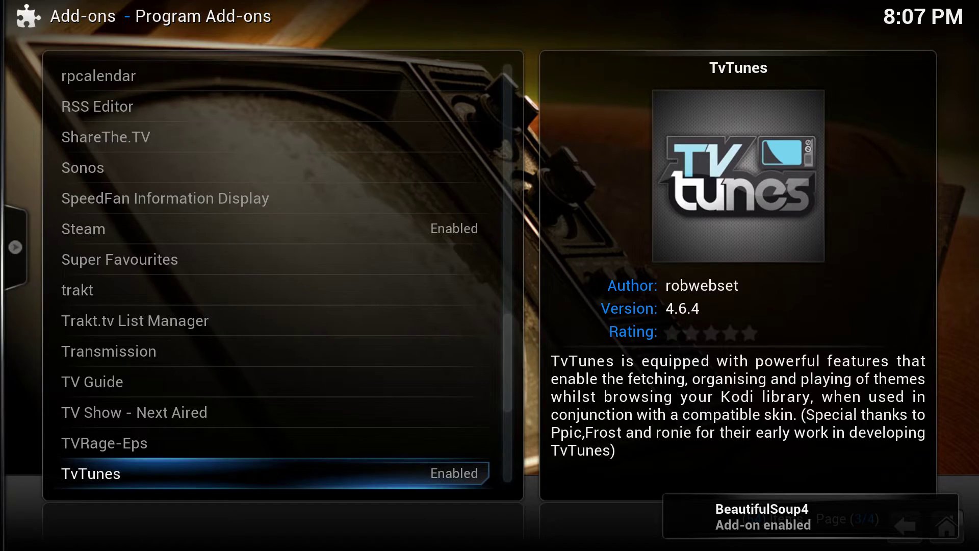
key(Escape)
key(Escape)
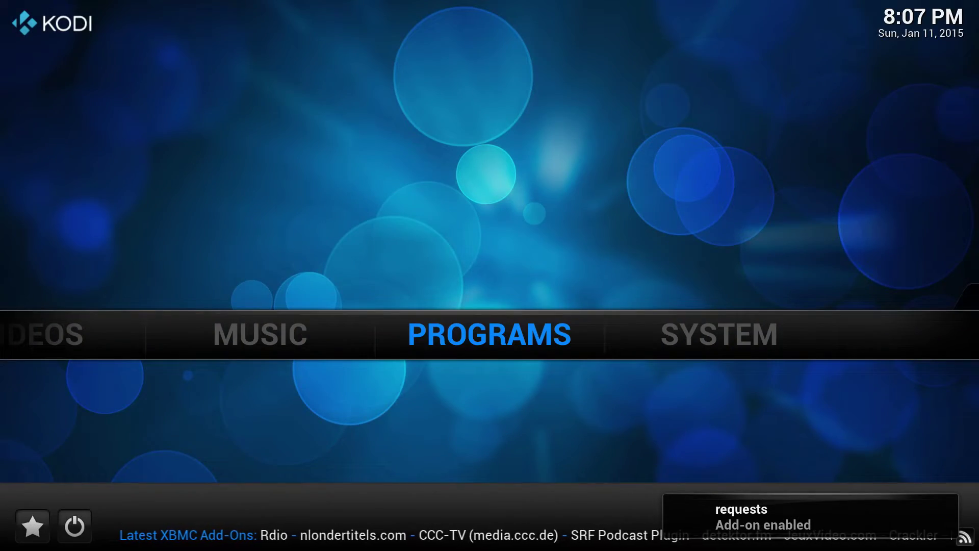
Window Kodi on the right, place This PC on the left, and open Mass Storage (J:)
key(backslash)
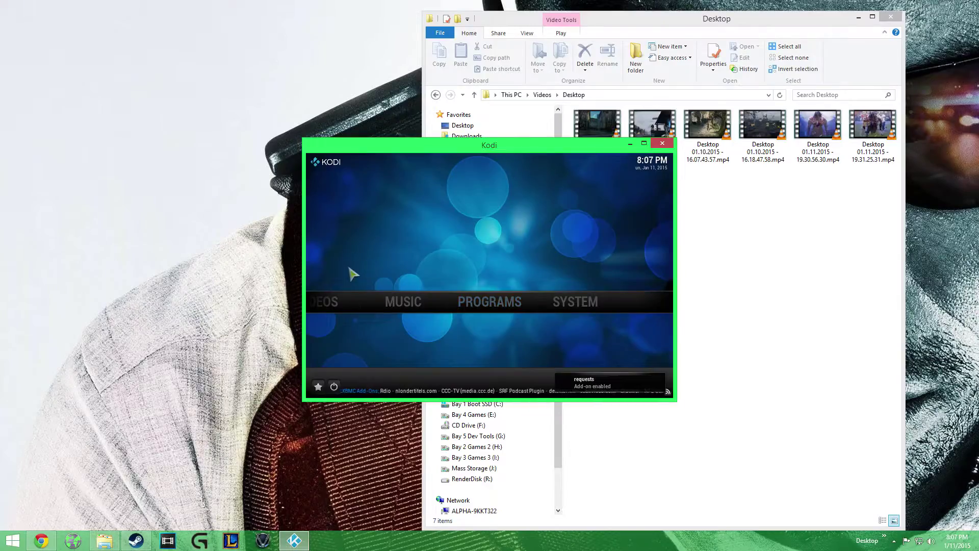
key(super+Home)
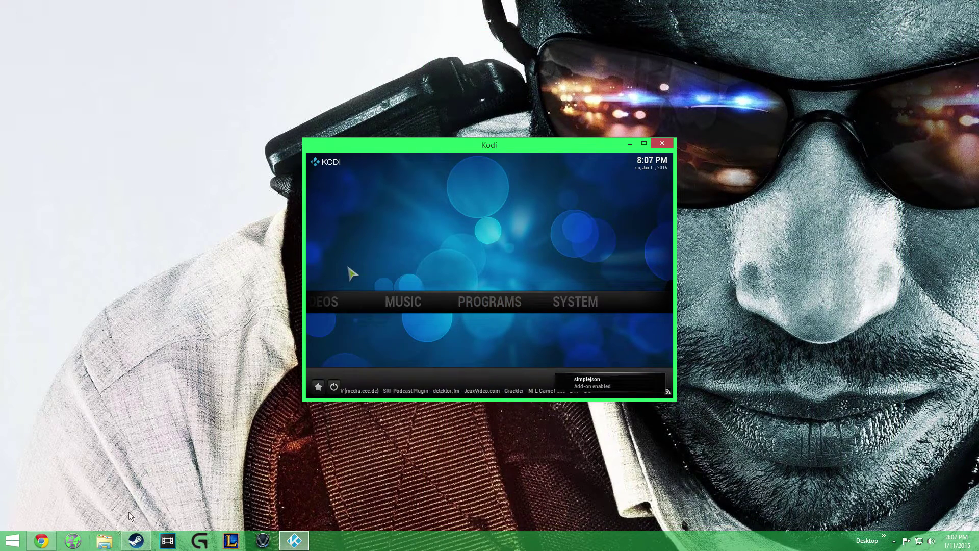
drag(429, 146, 601, 142)
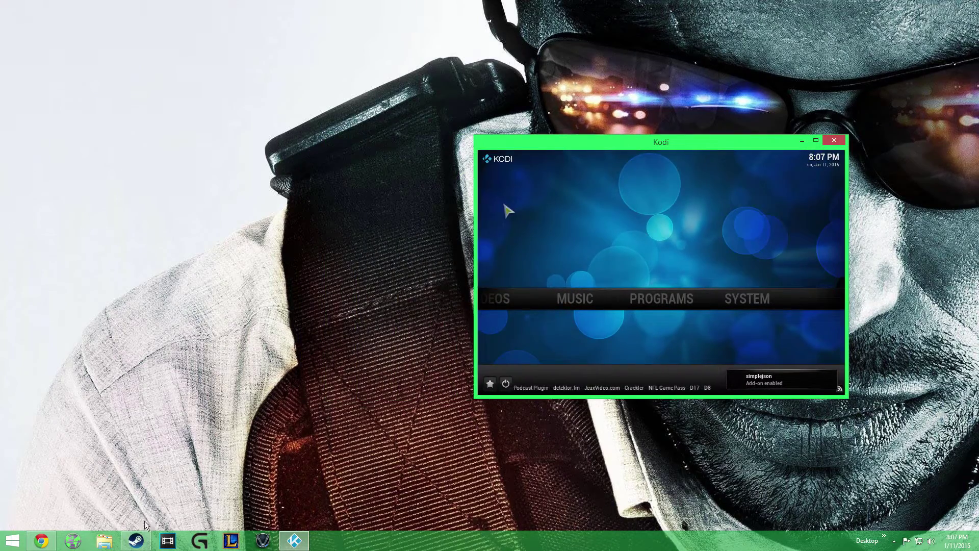
click(105, 541)
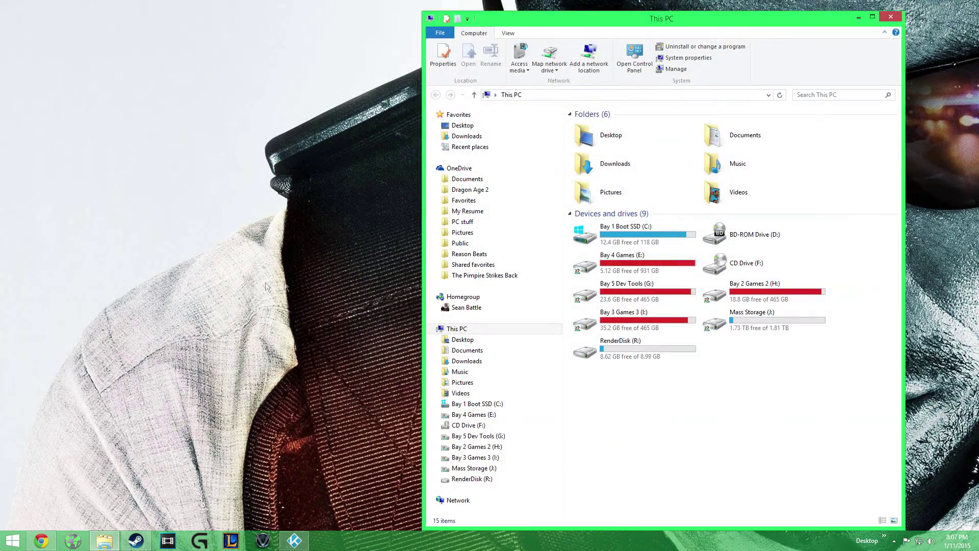
drag(727, 18, 332, 20)
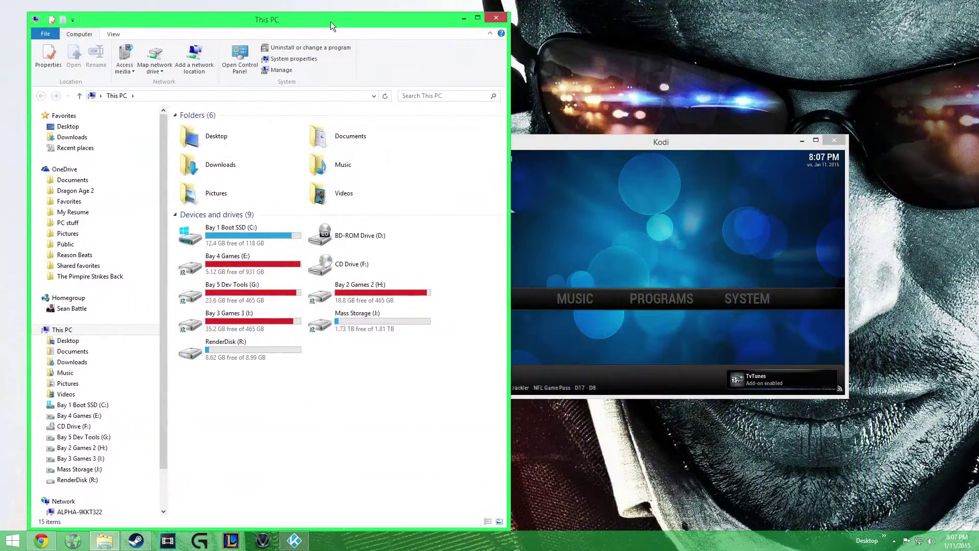
double_click(341, 327)
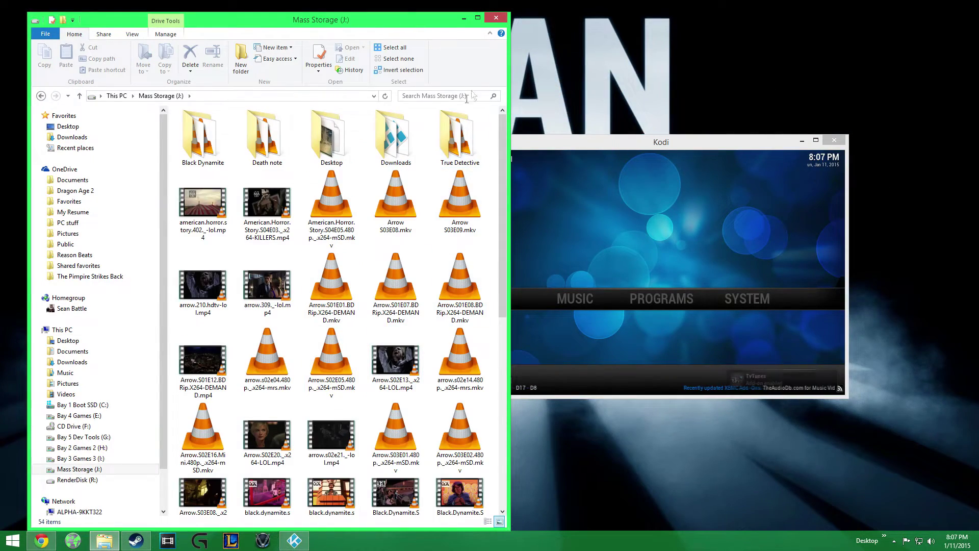
Maximize Explorer and create the American Horror Story and Gotham folders
click(479, 19)
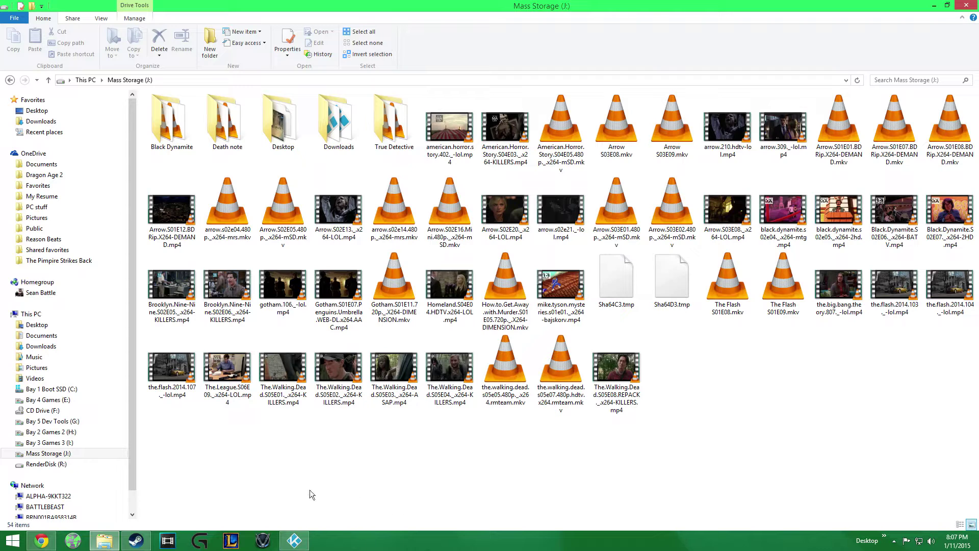
key(ctrl+shift+n)
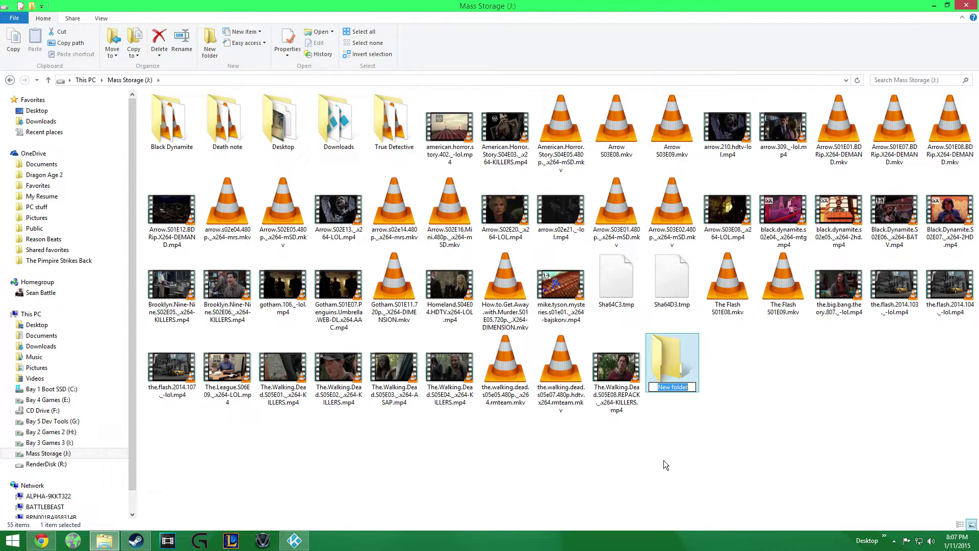
text(Amer)
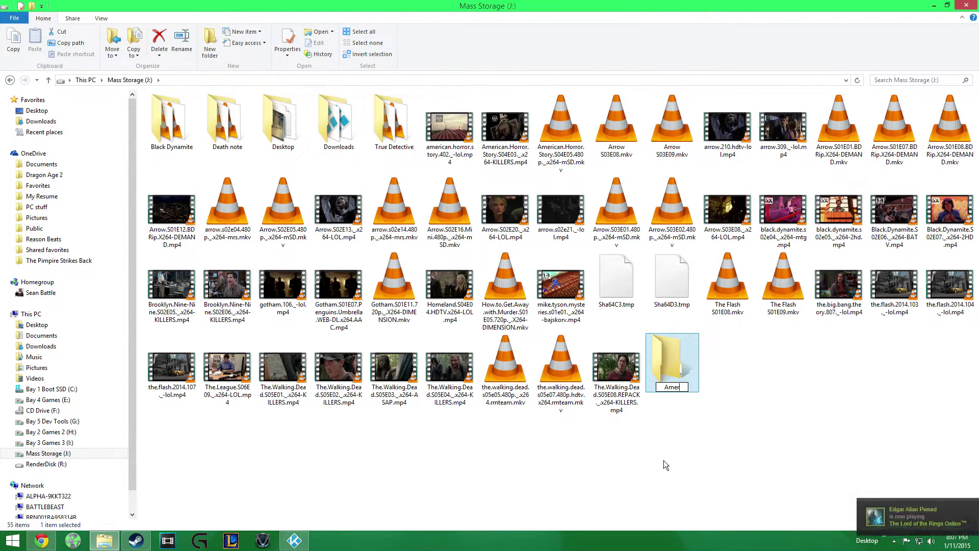
text(ican H)
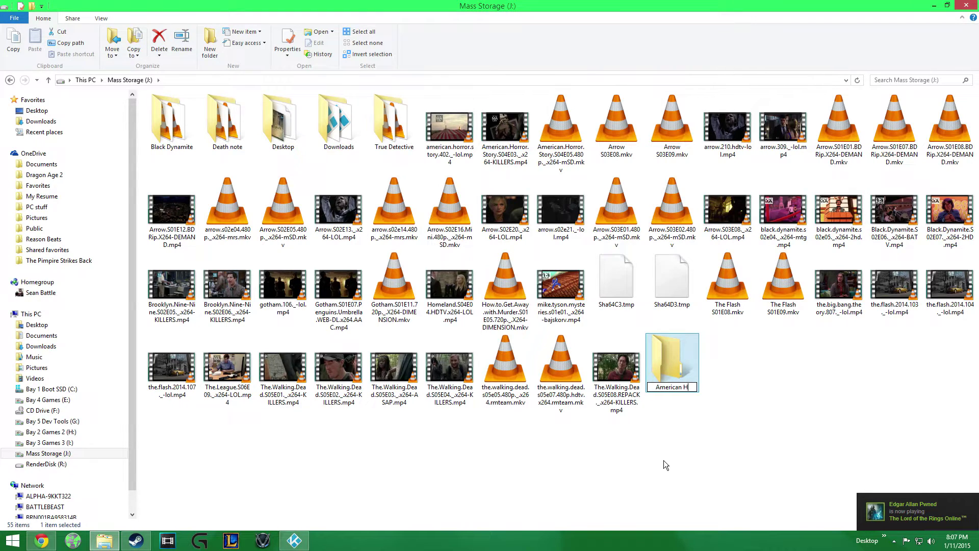
text(orror Story)
key(Return)
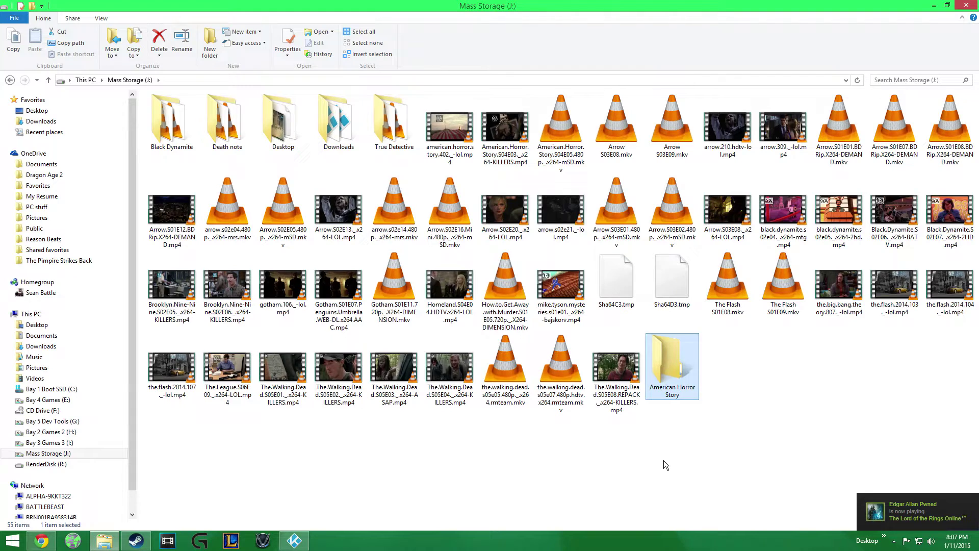
right_click(371, 469)
click(389, 488)
key(ctrl+shift+n)
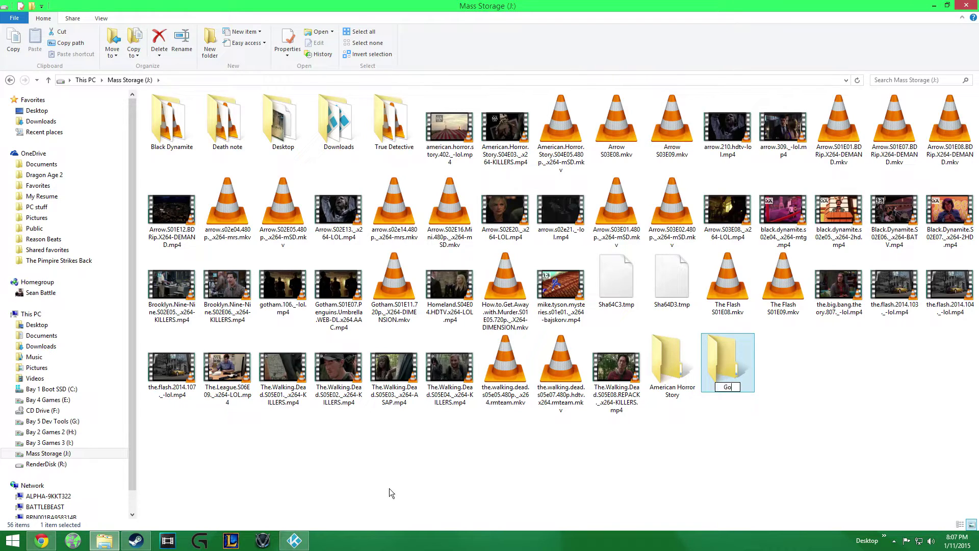
key(Return)
Create the Arrow and The Walking Dead folders
key(ctrl+shift+n)
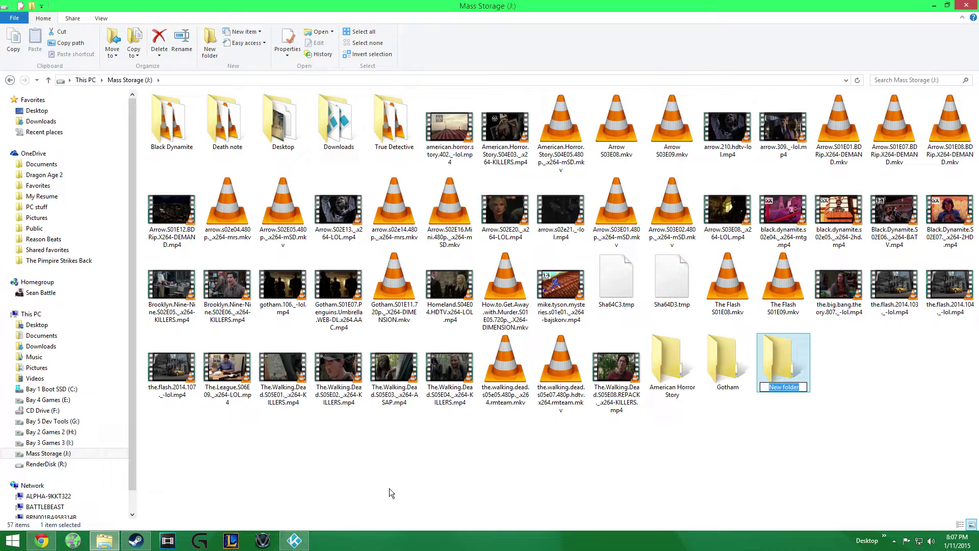
text(Arrow)
key(Return)
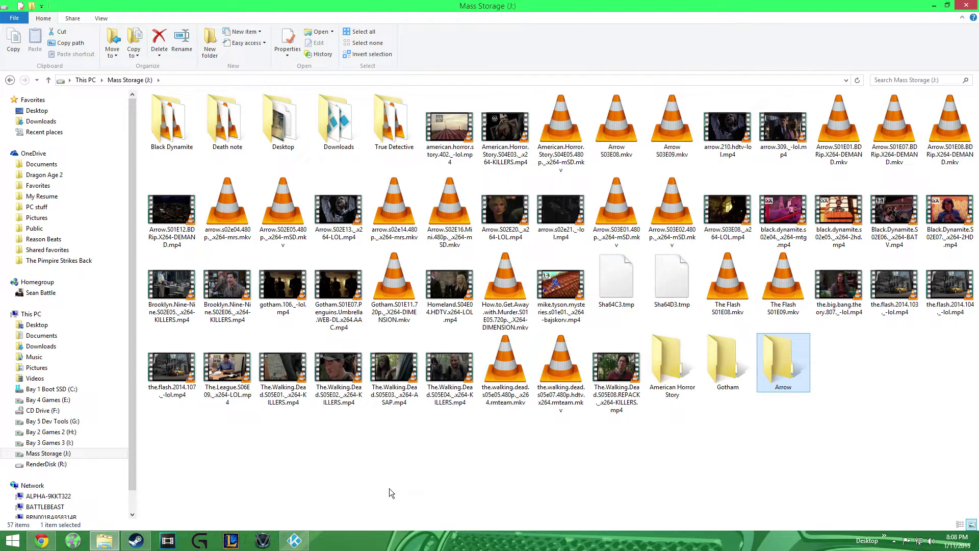
key(ctrl+shift+n)
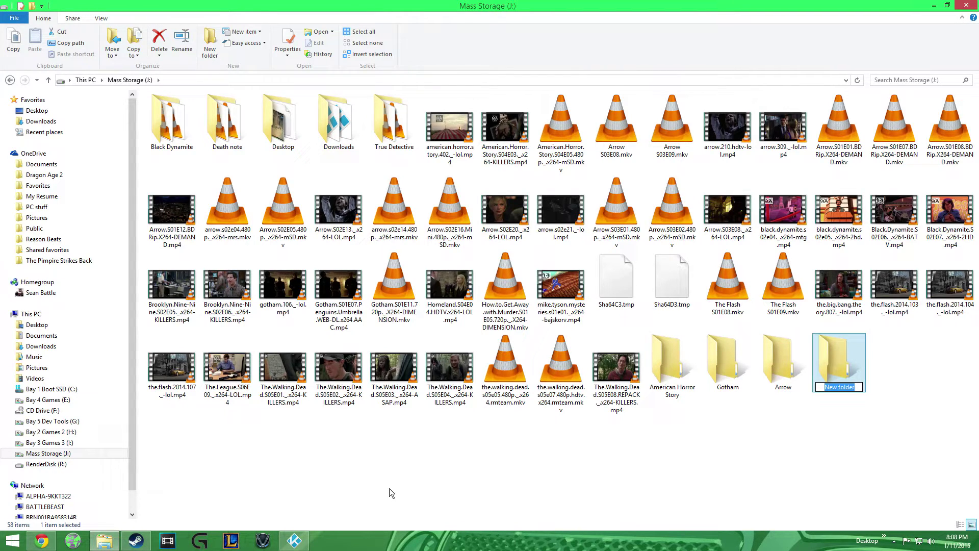
text(The Walking Dead)
key(Return)
Attempt a Black Dynamite folder and decline merging it with the existing one
key(ctrl+shift+n)
text(Black Dynamite)
key(Return)
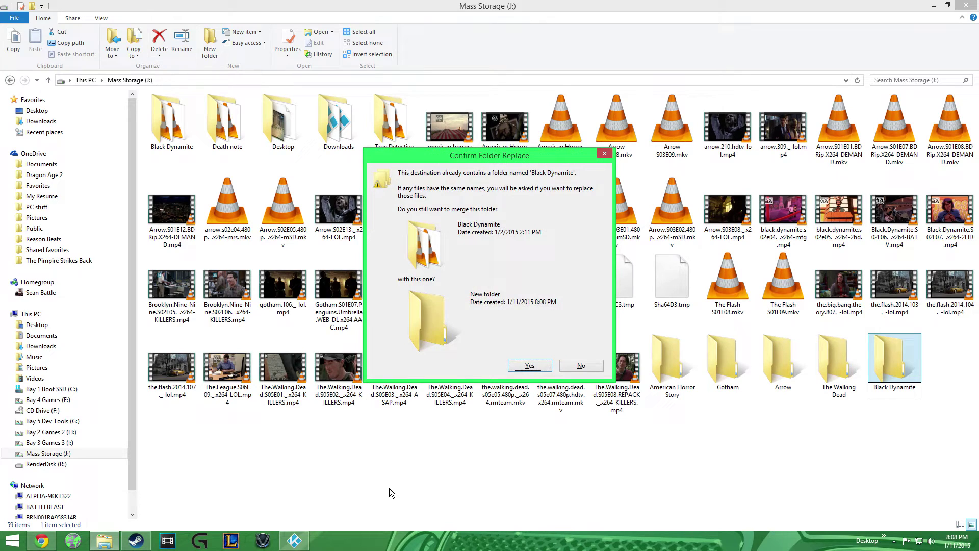
click(576, 367)
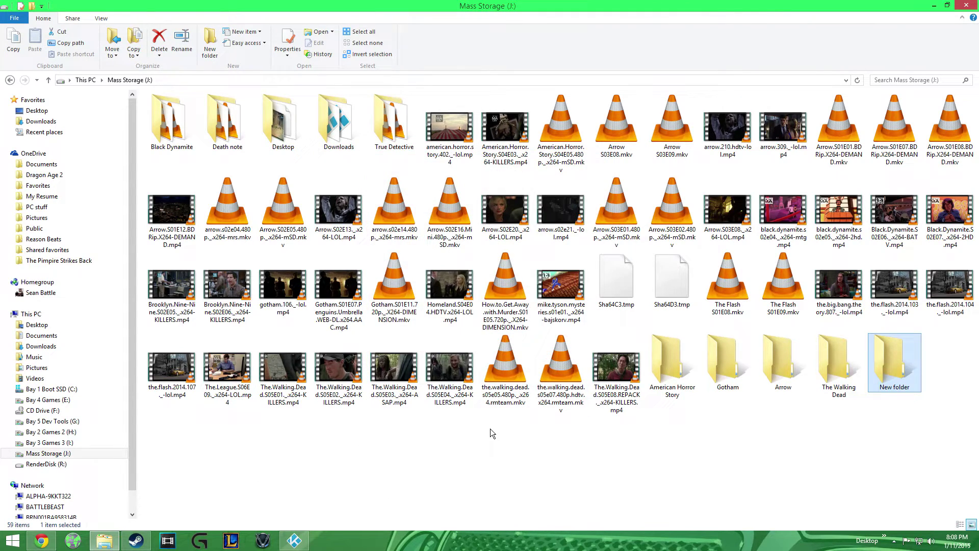
Rename the leftover new folder to The Big Bang Theory and create The Flash folder
key(F2)
text(The Big Bang )
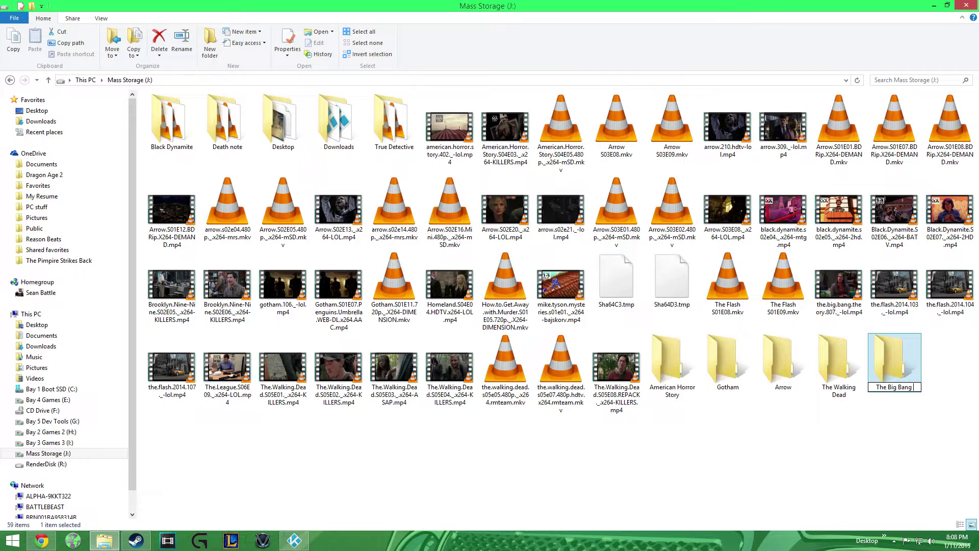
text(Theory)
key(Return)
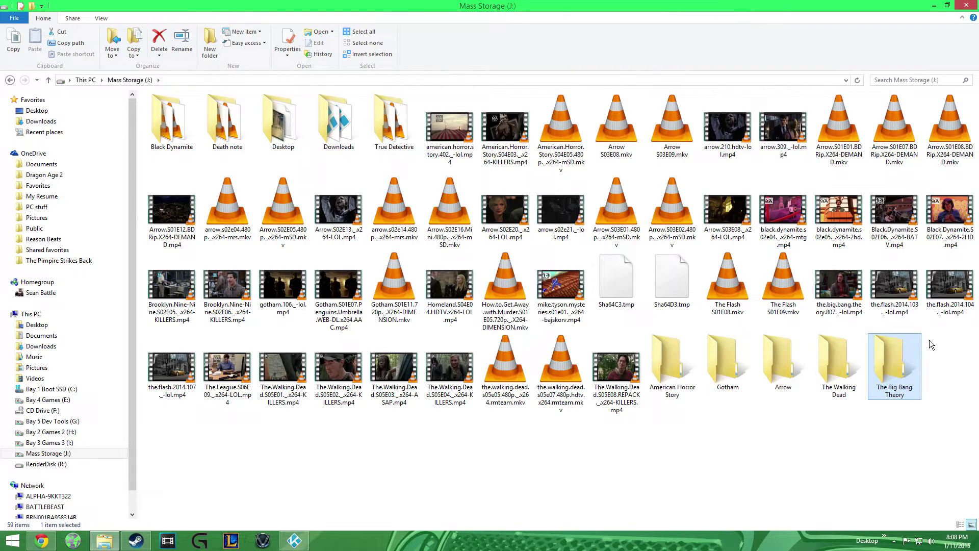
key(ctrl+shift+n)
text(The Flash)
key(Return)
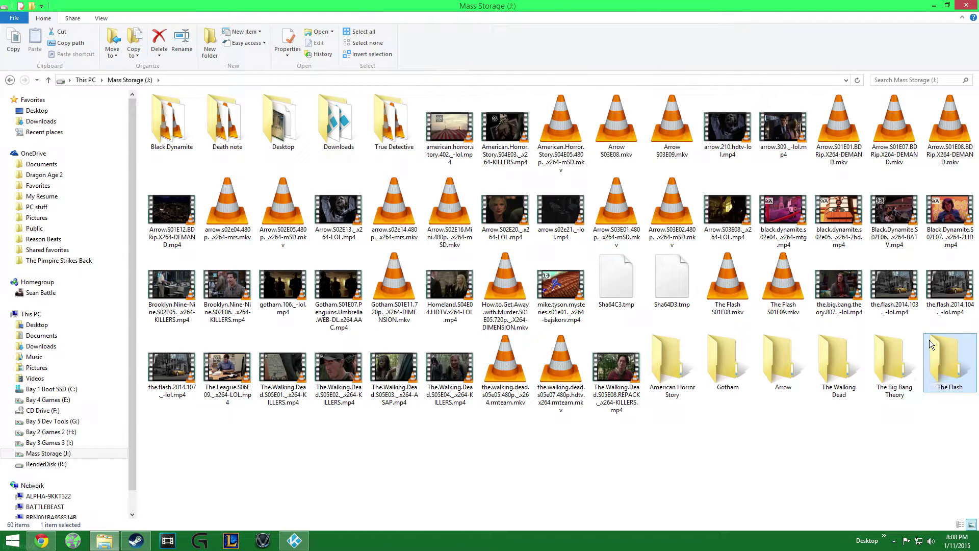
Move the Walking Dead episodes, including S05E07 and S05E08, into The Walking Dead folder
click(488, 448)
click(615, 373)
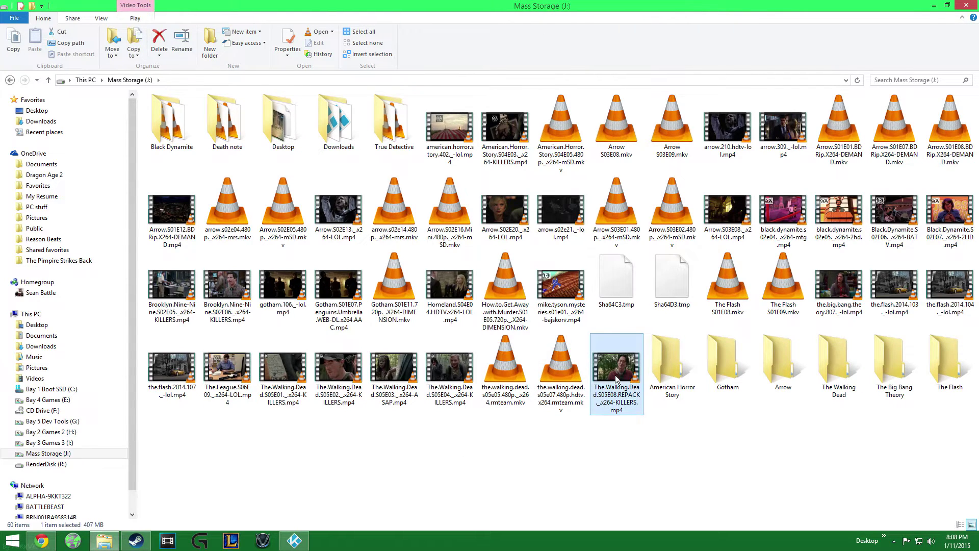
ctrl+click(561, 370)
ctrl+shift+click(347, 377)
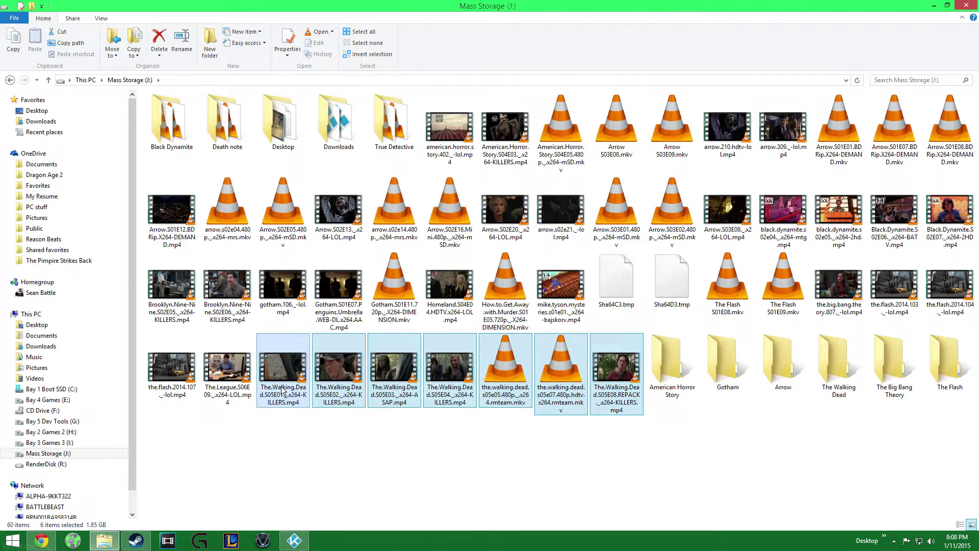
drag(284, 370, 832, 378)
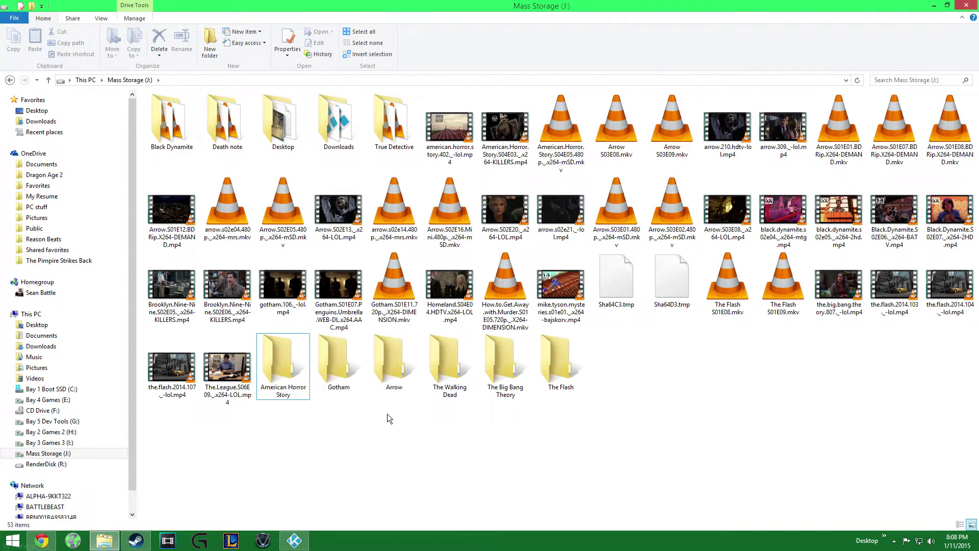
Move the Gotham episodes (gotham.106, S01E07, S01E11) into the Gotham folder
click(283, 288)
ctrl+click(338, 290)
ctrl+click(394, 297)
drag(291, 285, 338, 357)
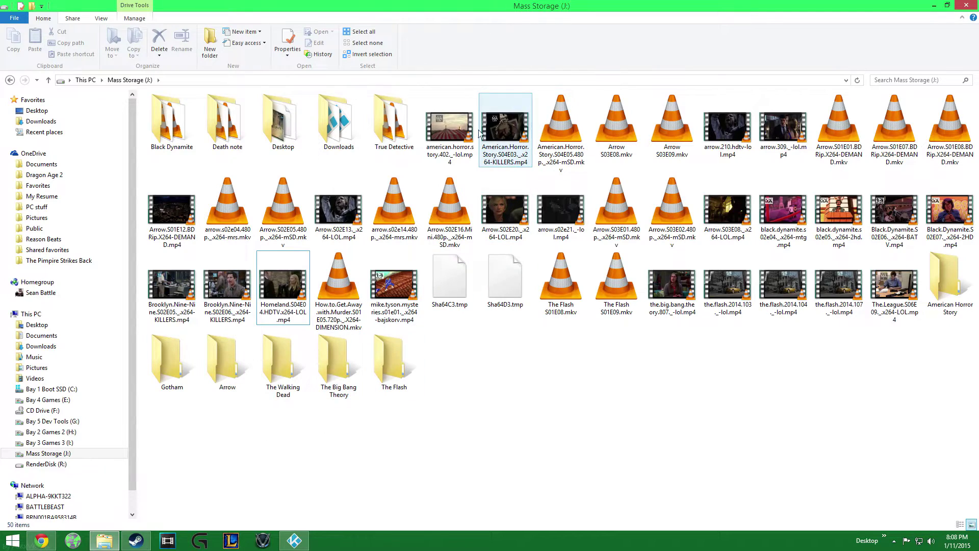
Move the three American Horror Story episodes into their folder
click(450, 127)
ctrl+click(505, 128)
ctrl+click(561, 127)
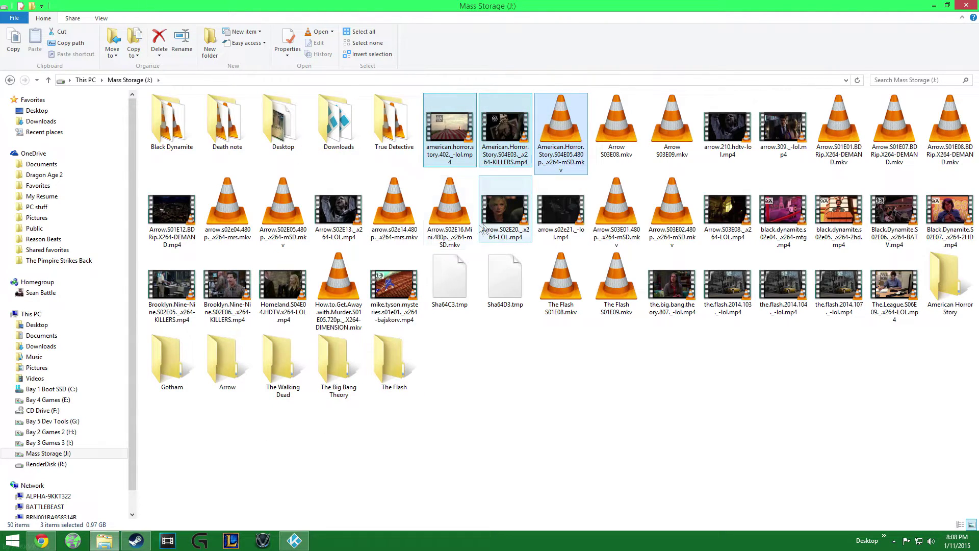
drag(449, 127, 948, 304)
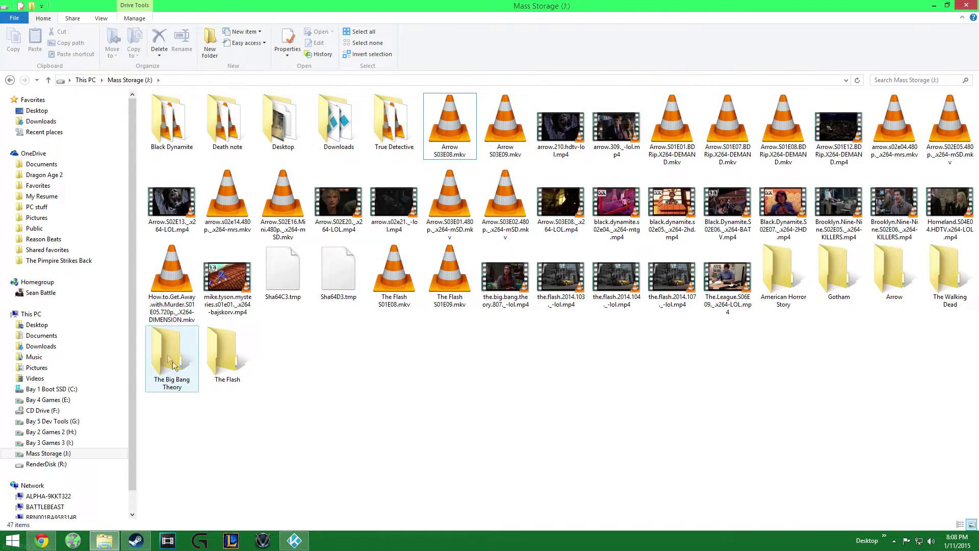
Select all 18 Arrow episodes and move them into the Arrow folder
click(460, 130)
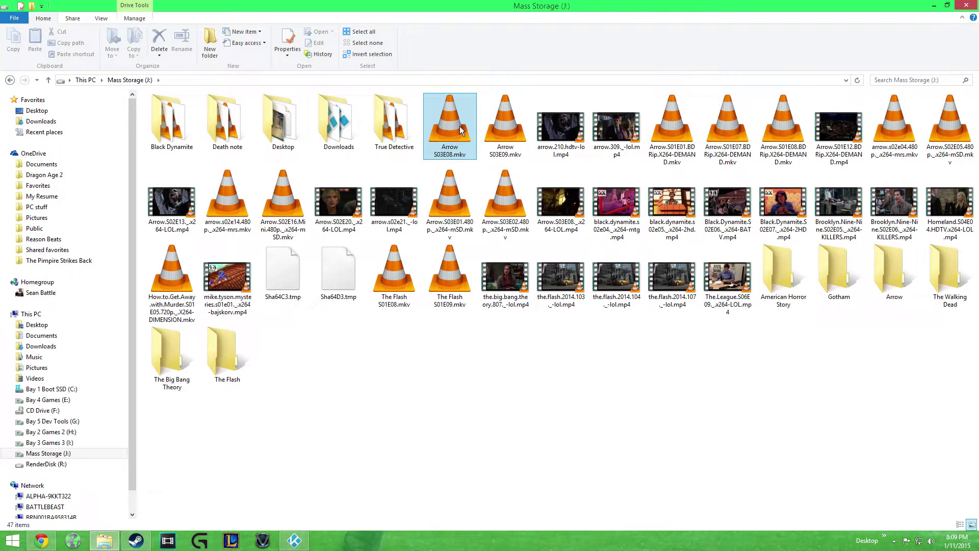
ctrl+click(505, 128)
ctrl+click(561, 131)
ctrl+click(605, 130)
ctrl+click(670, 126)
ctrl+click(728, 124)
ctrl+click(785, 123)
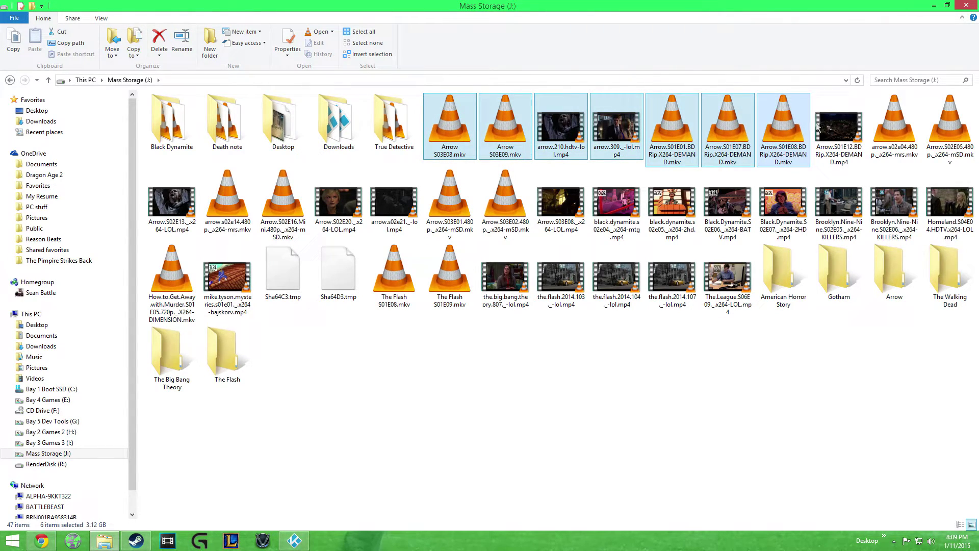
ctrl+click(817, 127)
ctrl+click(894, 127)
ctrl+click(948, 127)
ctrl+click(196, 199)
ctrl+click(210, 201)
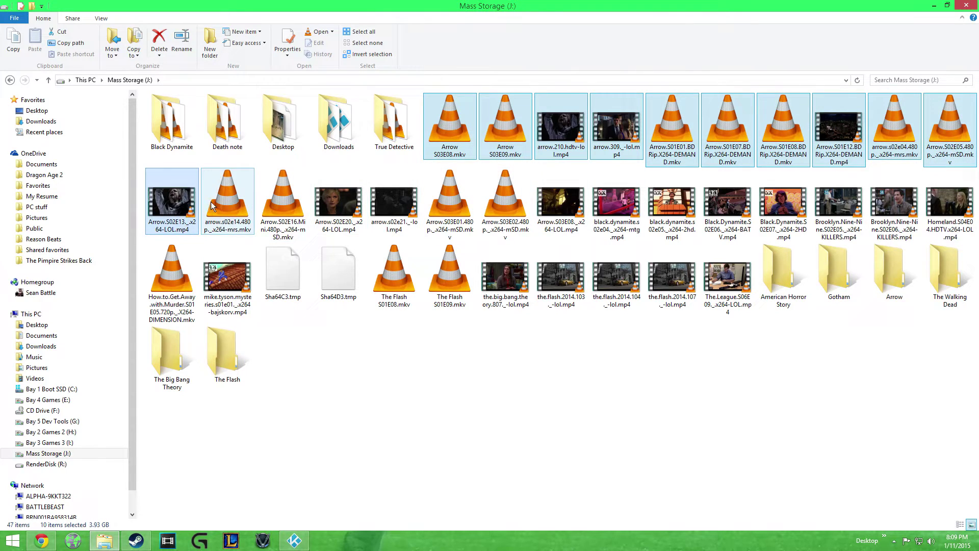
ctrl+click(280, 202)
ctrl+click(339, 203)
ctrl+click(395, 206)
ctrl+click(456, 205)
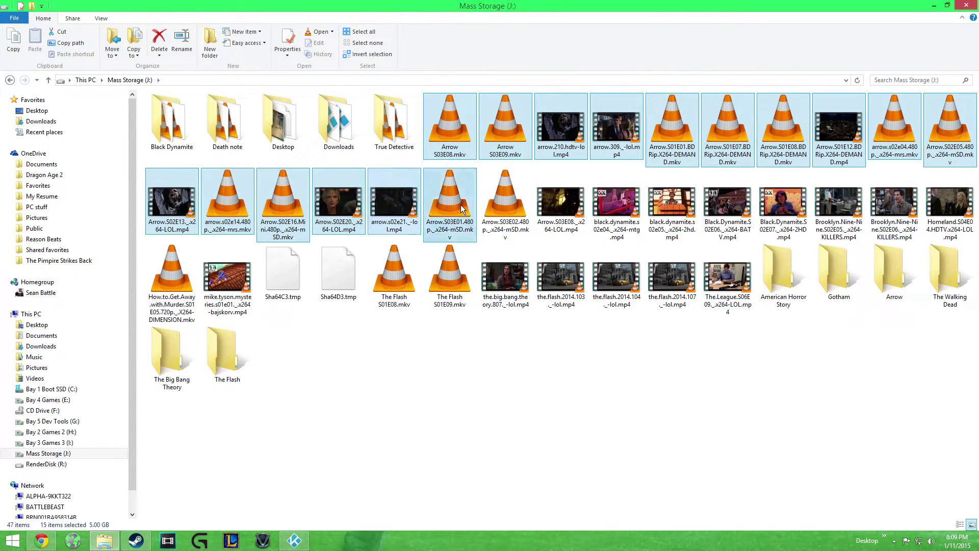
ctrl+click(510, 207)
ctrl+click(561, 204)
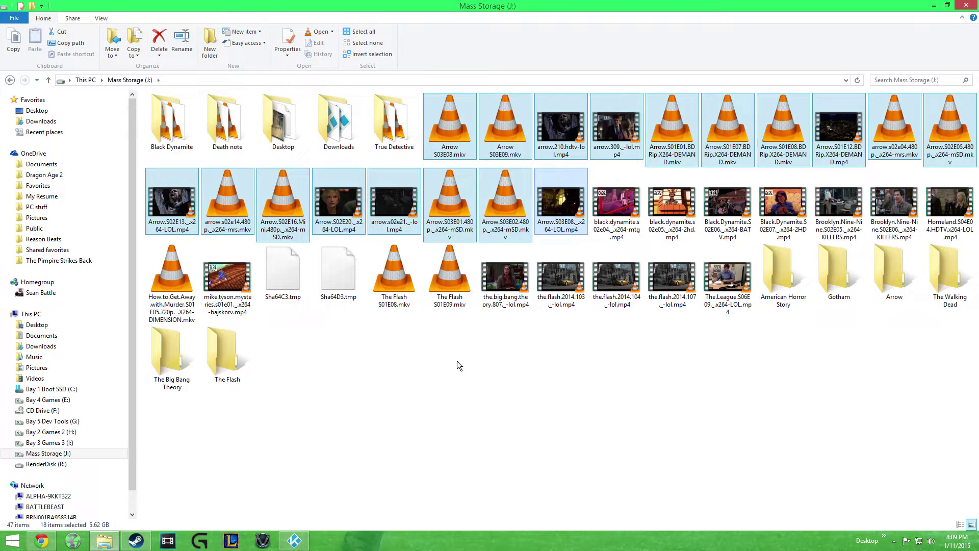
drag(447, 200, 902, 276)
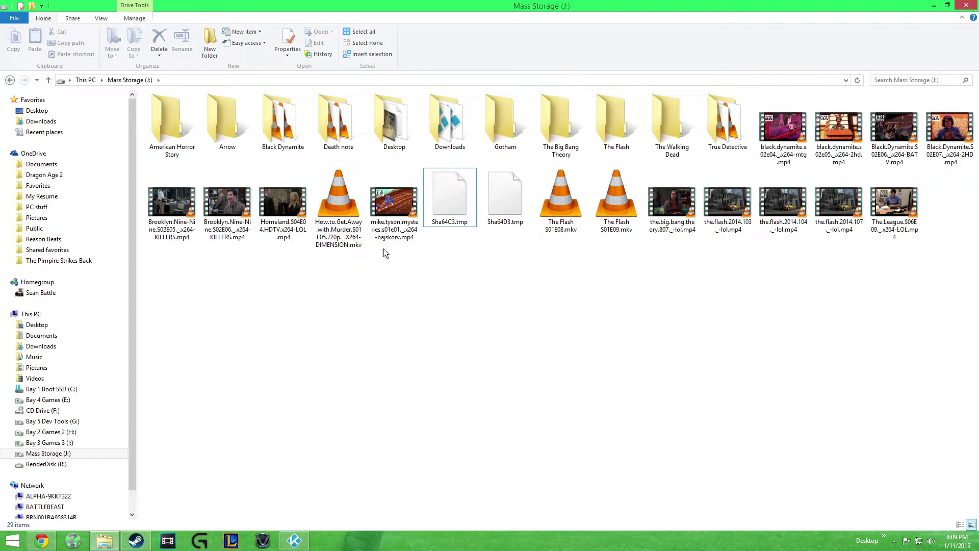
Move The Flash S01E08 and S01E09 into The Flash folder
click(562, 198)
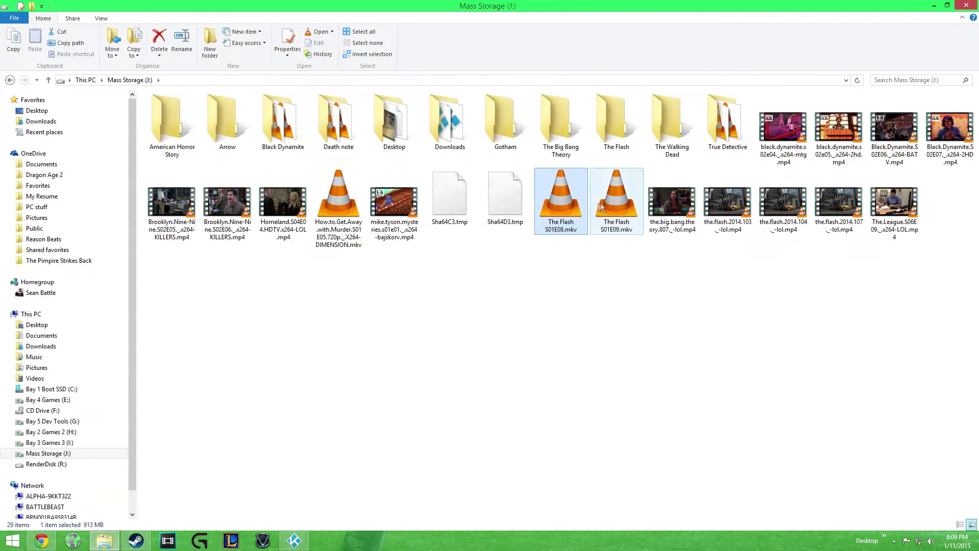
ctrl+click(615, 200)
drag(563, 201, 612, 133)
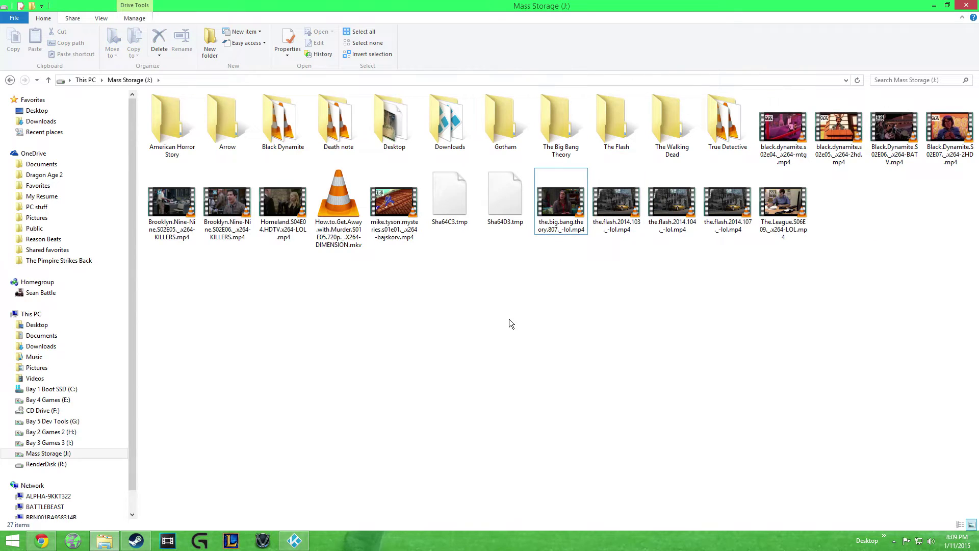
click(615, 130)
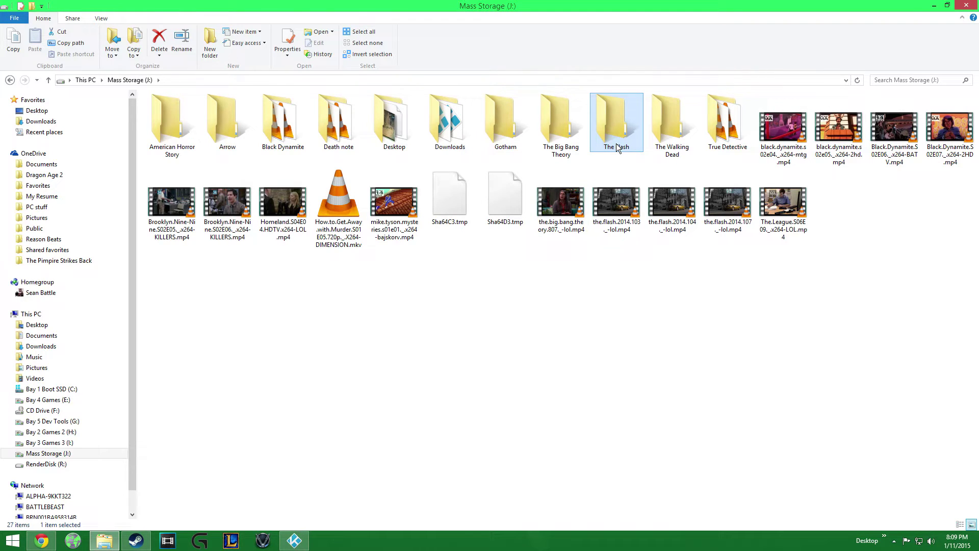
Append ' 2014' to The Flash folder's name, making it The Flash 2014
mouse_move(616, 147)
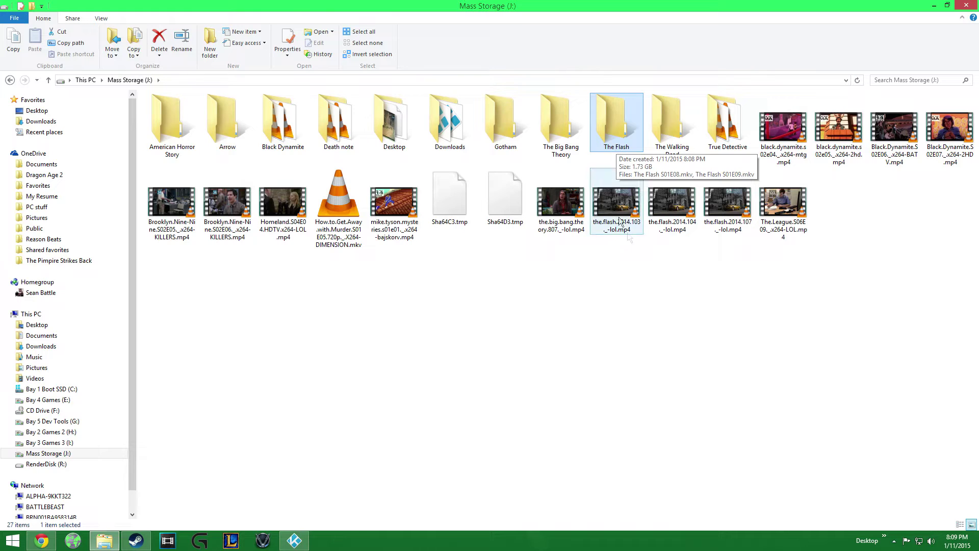
key(F2)
key(End)
text(2014)
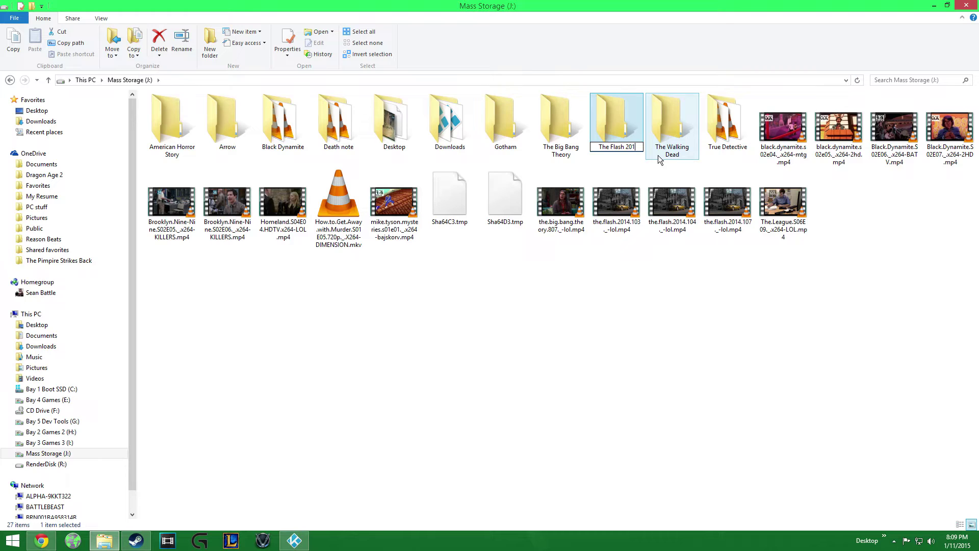
click(401, 375)
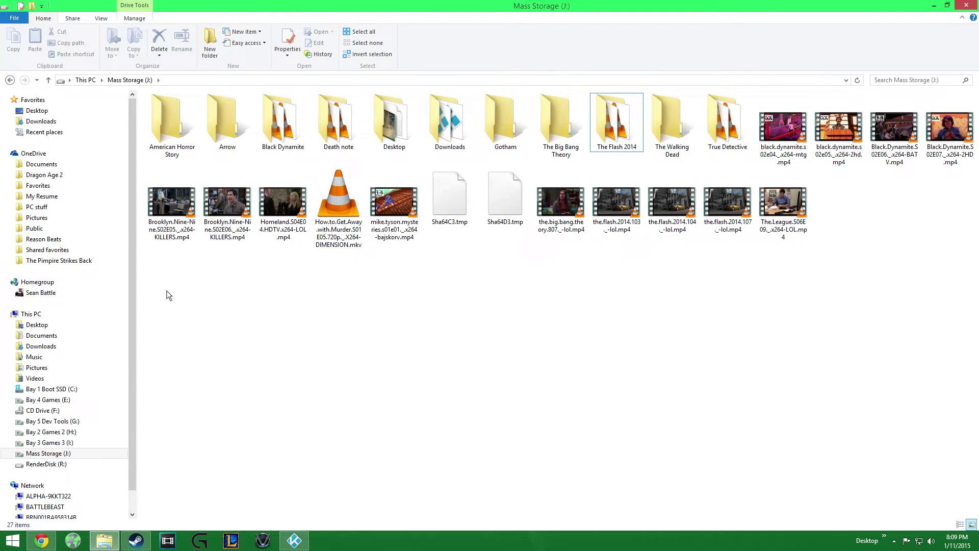
drag(148, 277, 414, 191)
Move the three the.flash.2014 episodes into The Flash 2014 folder
click(433, 345)
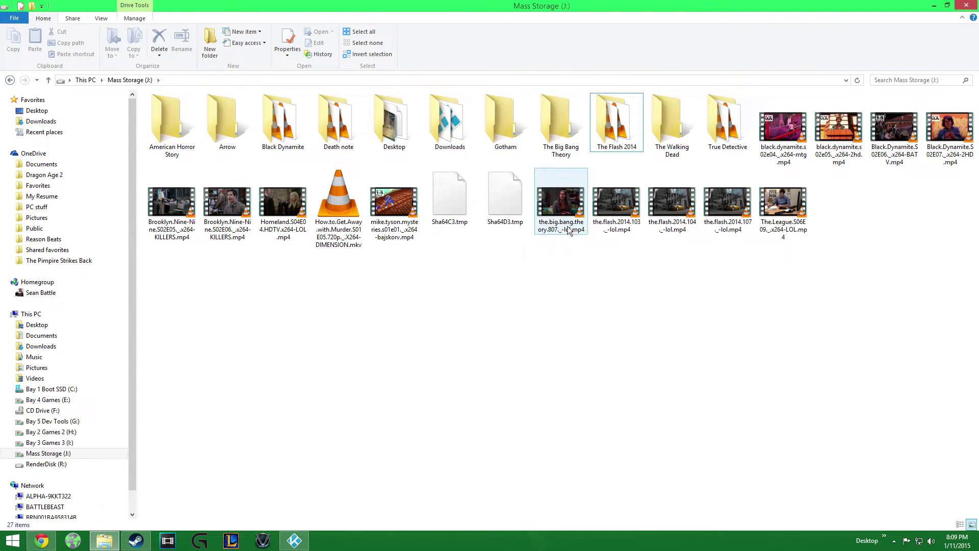
drag(626, 210, 534, 258)
shift+click(707, 211)
drag(506, 225, 617, 115)
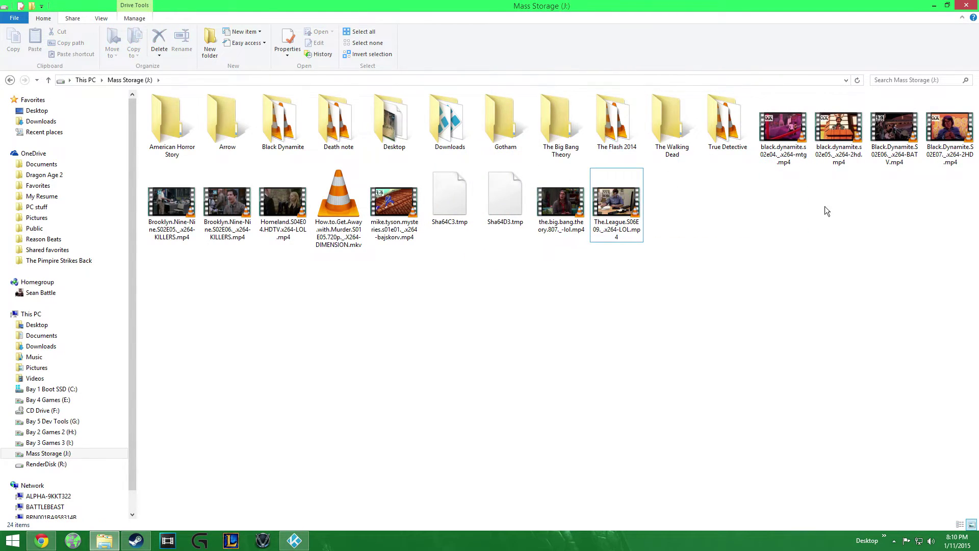
Move the four black.dynamite episodes and the Big Bang Theory episode into their folders
drag(779, 182, 971, 153)
drag(771, 133, 283, 133)
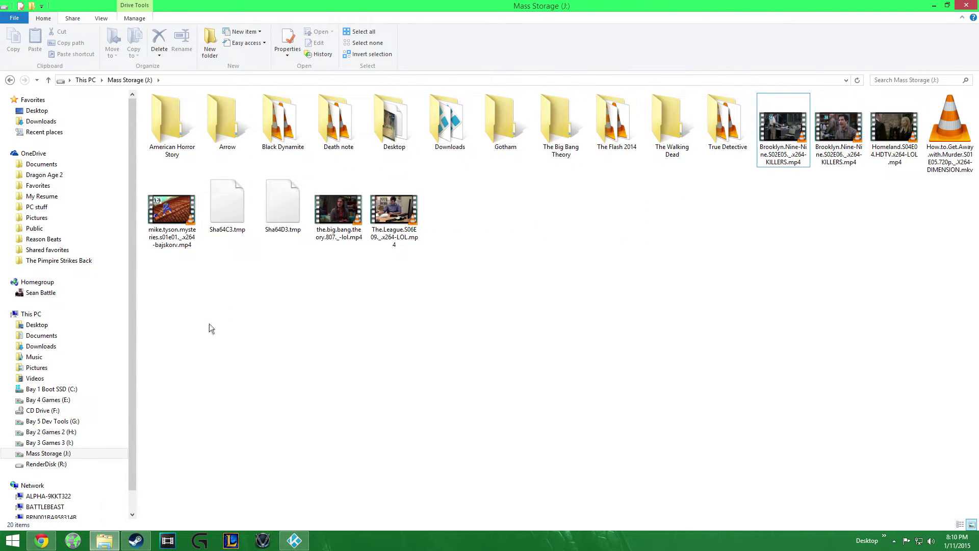
drag(338, 209, 561, 130)
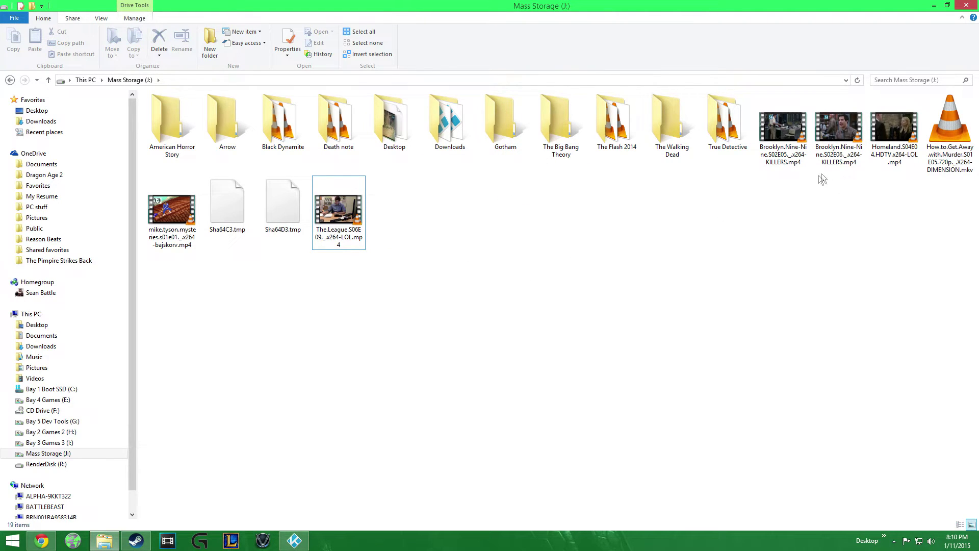
drag(770, 191, 978, 147)
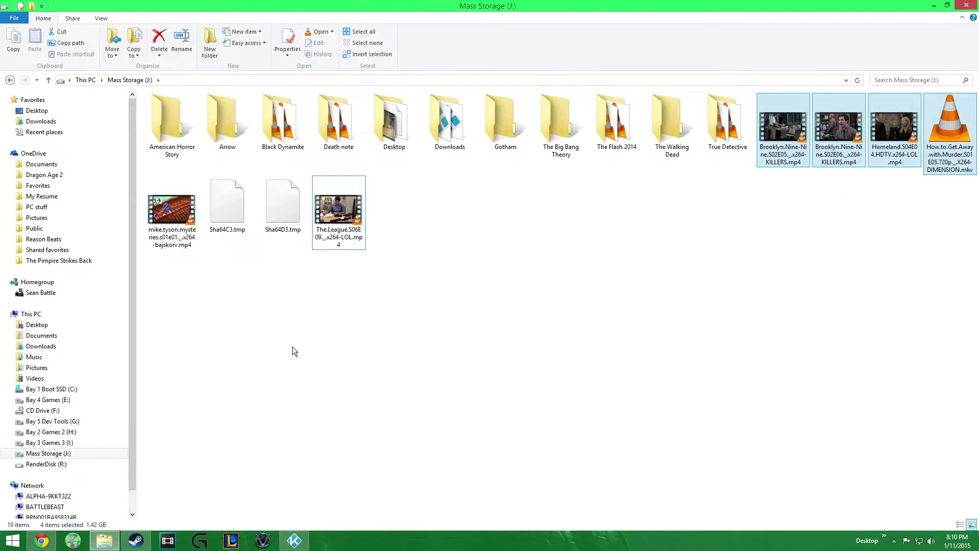
Permanently delete the five leftover episodes and The.League episode file
key(shift+Delete)
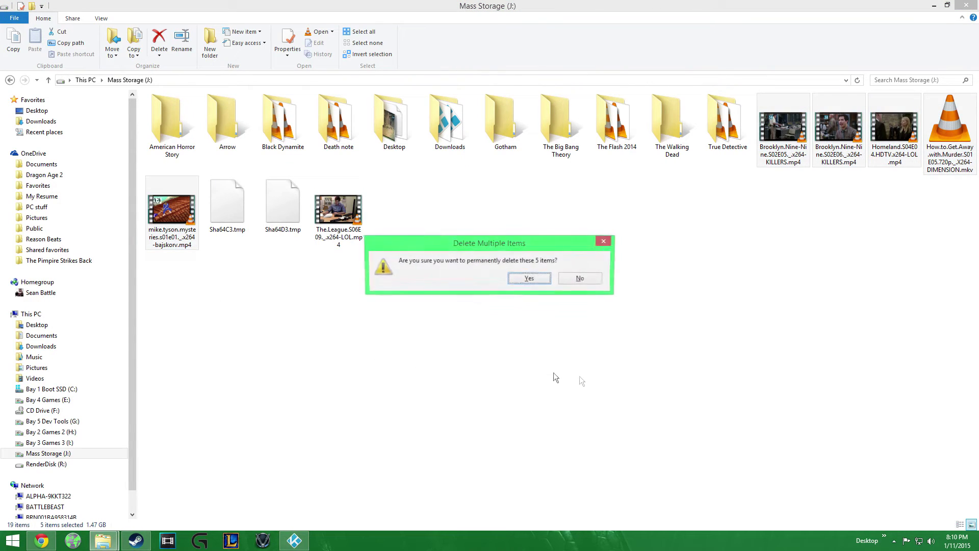
click(535, 281)
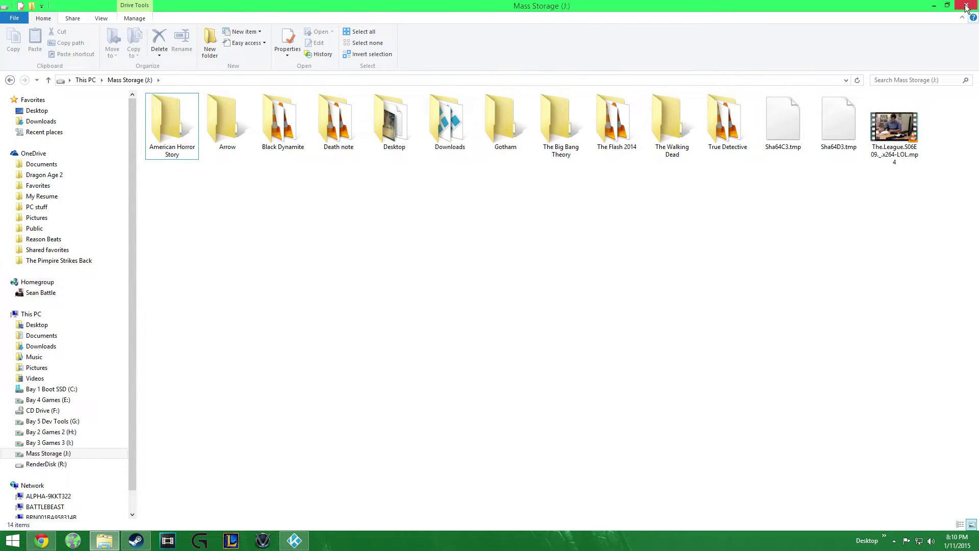
mouse_move(966, 7)
click(883, 131)
key(shift+Delete)
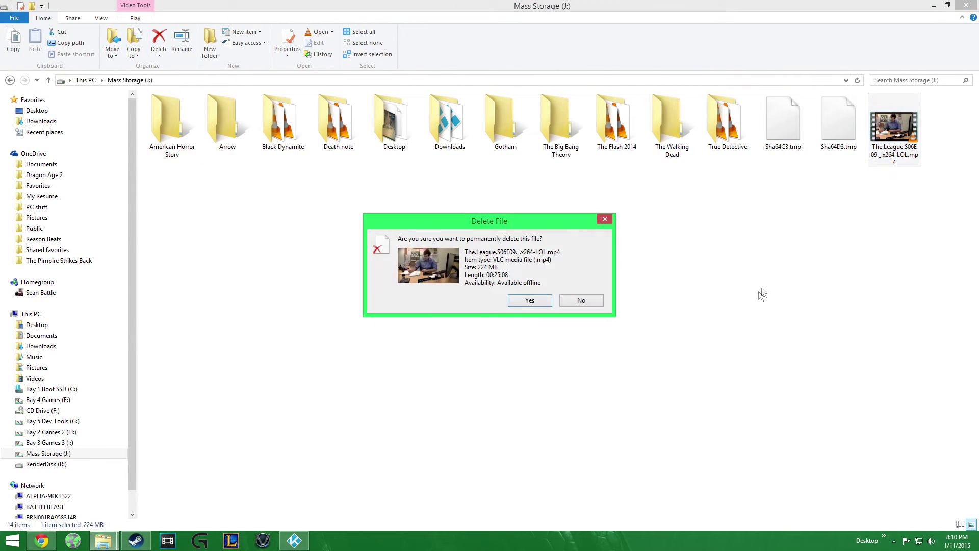
click(522, 305)
Look inside the Gotham folder, then bring Kodi to the front
double_click(506, 117)
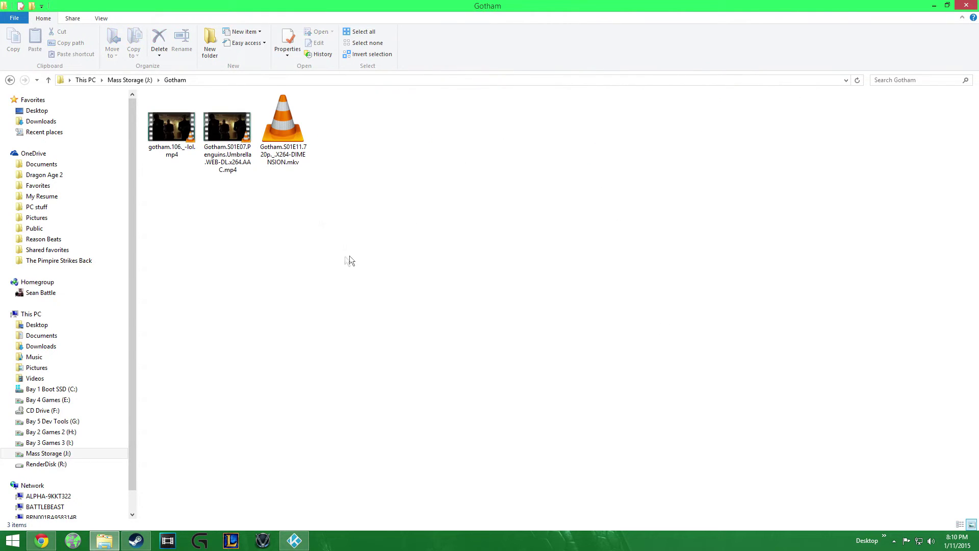
mouse_move(229, 153)
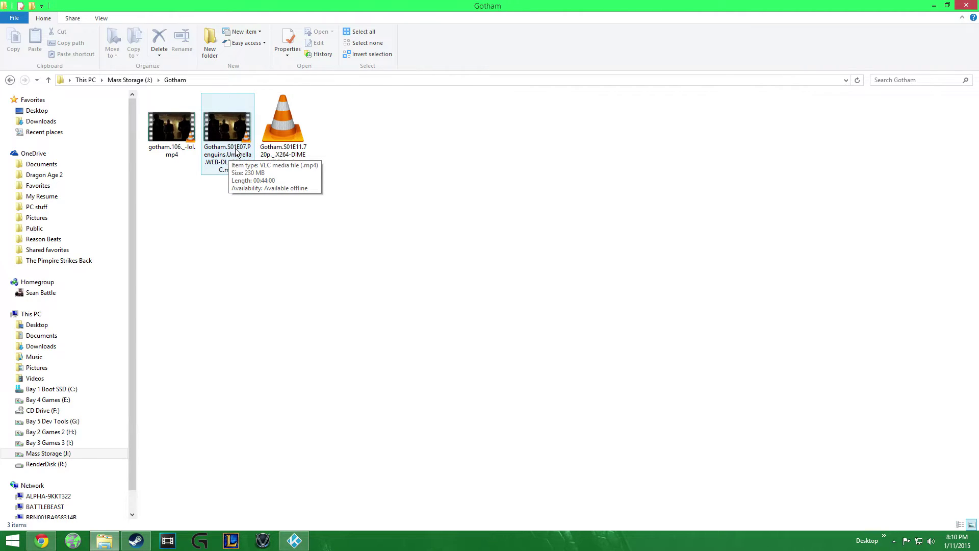
click(294, 540)
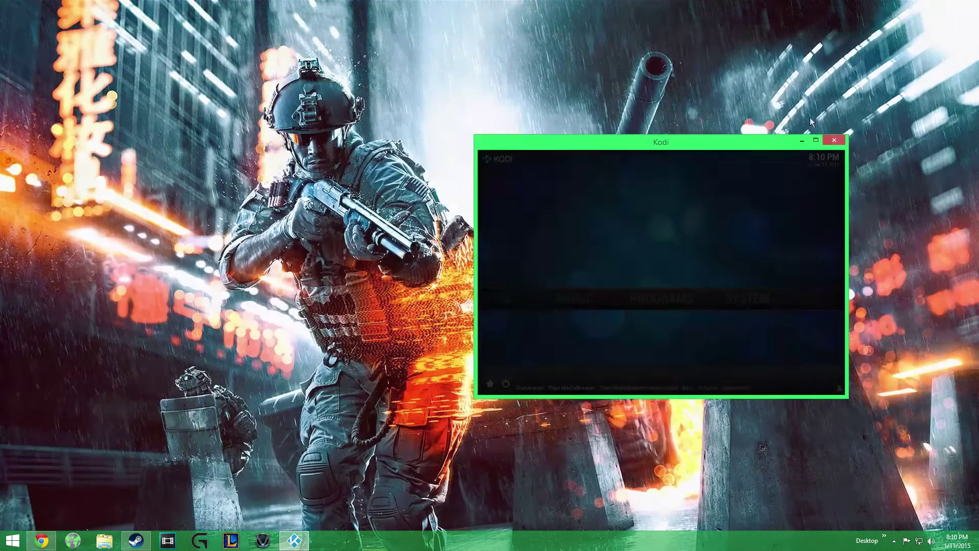
Return Kodi to fullscreen and enter the VIDEOS section from the home menu
key(backslash)
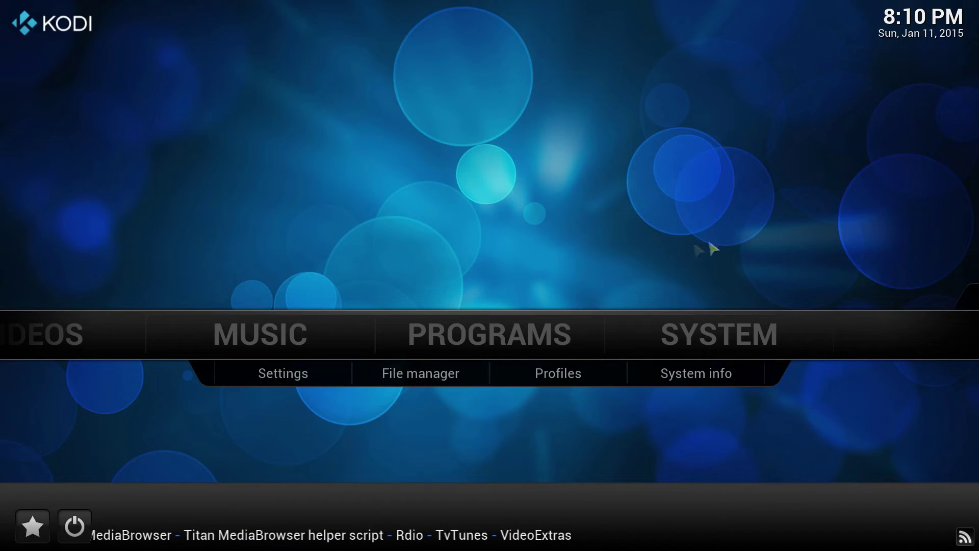
key(Left)
key(Left)
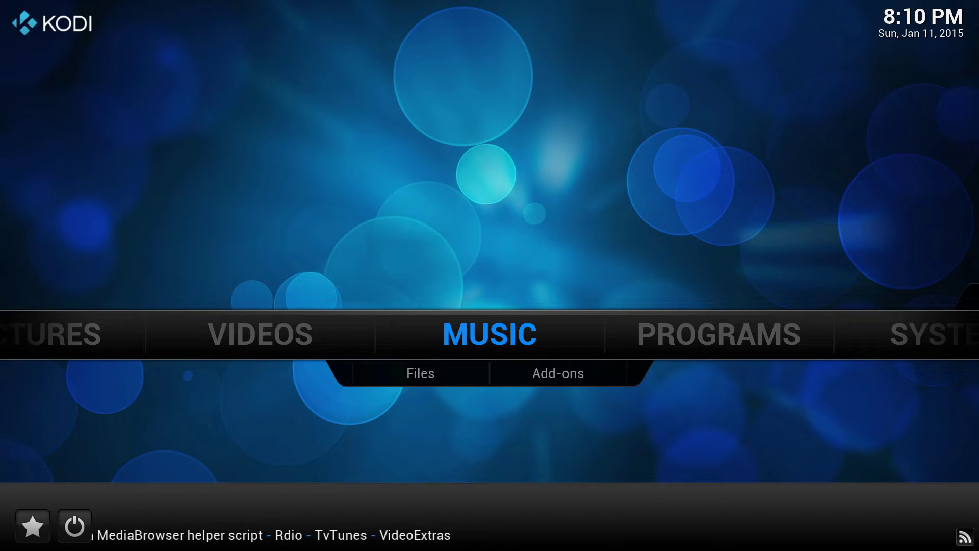
key(Left)
key(Right)
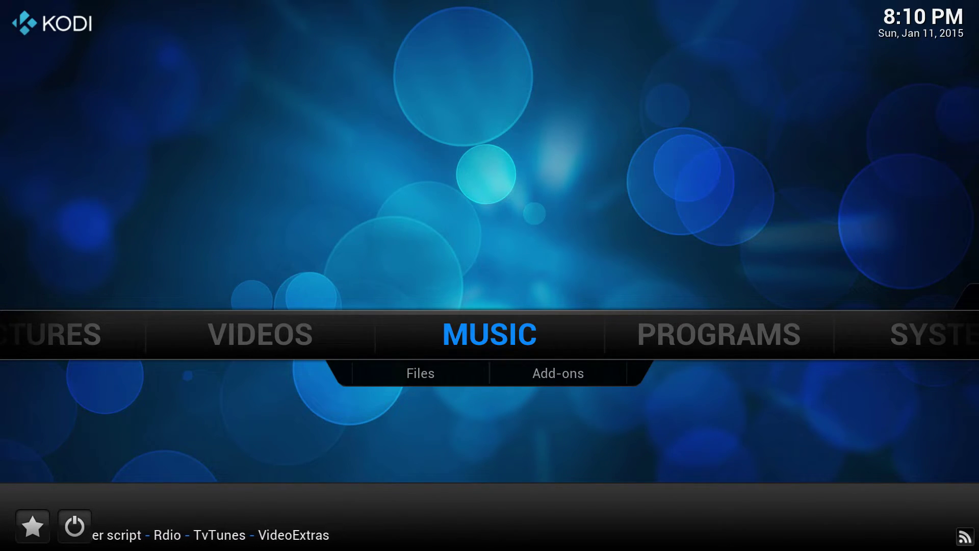
key(Left)
key(Down)
key(Return)
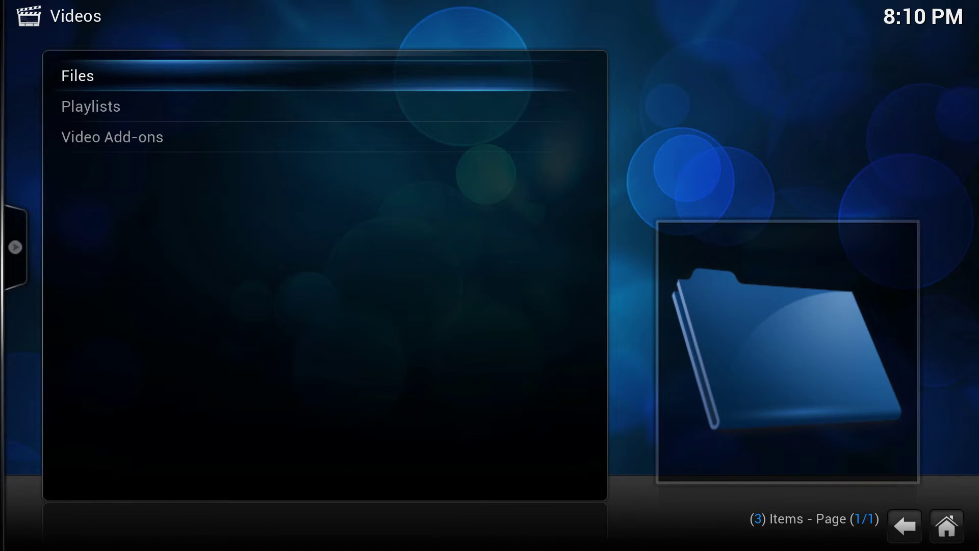
Go to Files and choose Add Videos... to start a new source
key(Down)
key(Down)
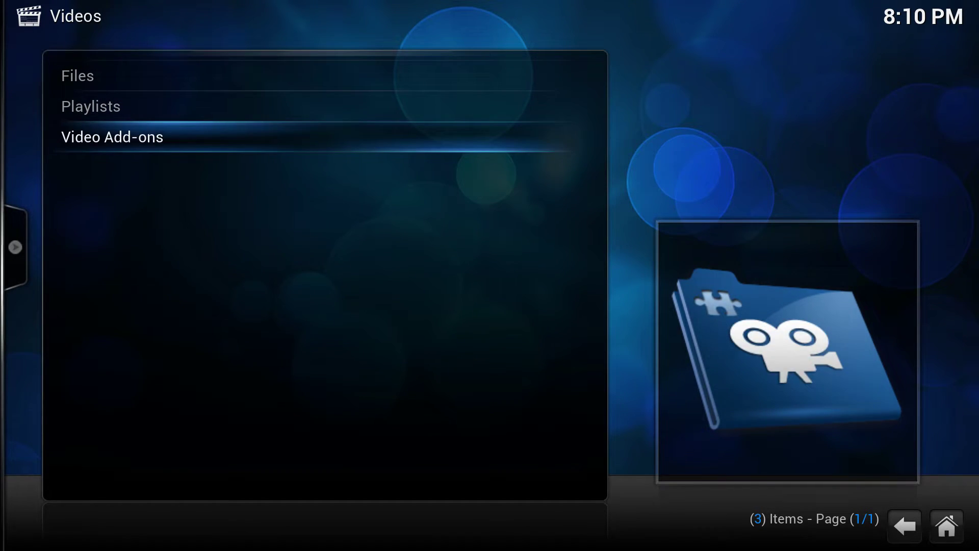
key(Up)
key(Up)
key(Return)
key(Down)
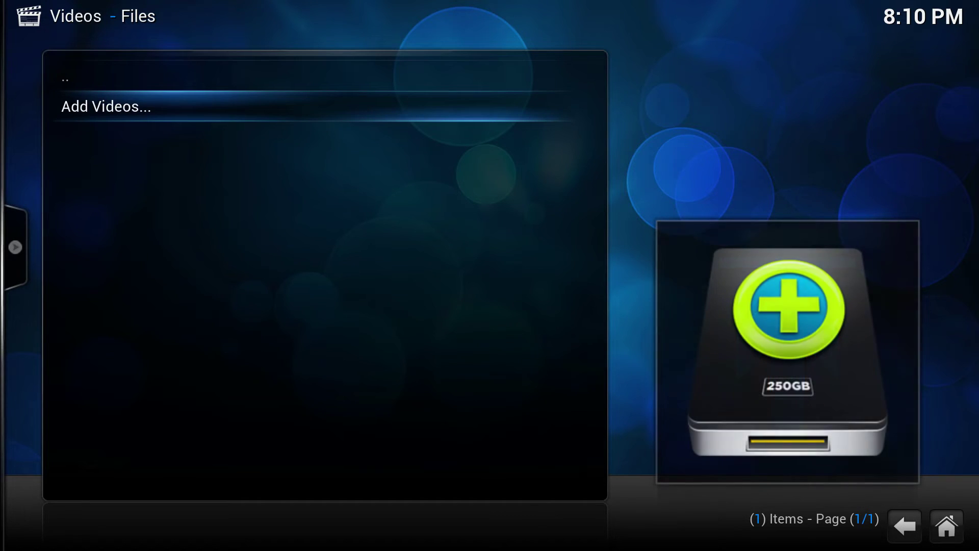
key(Return)
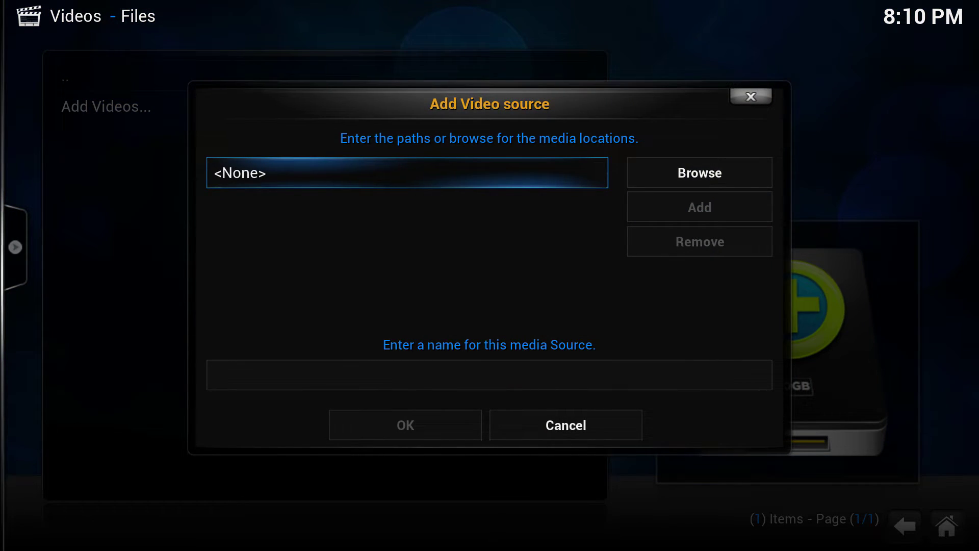
Browse to the J: (Mass Storage) drive and accept J:\ as the source path
key(Right)
key(Return)
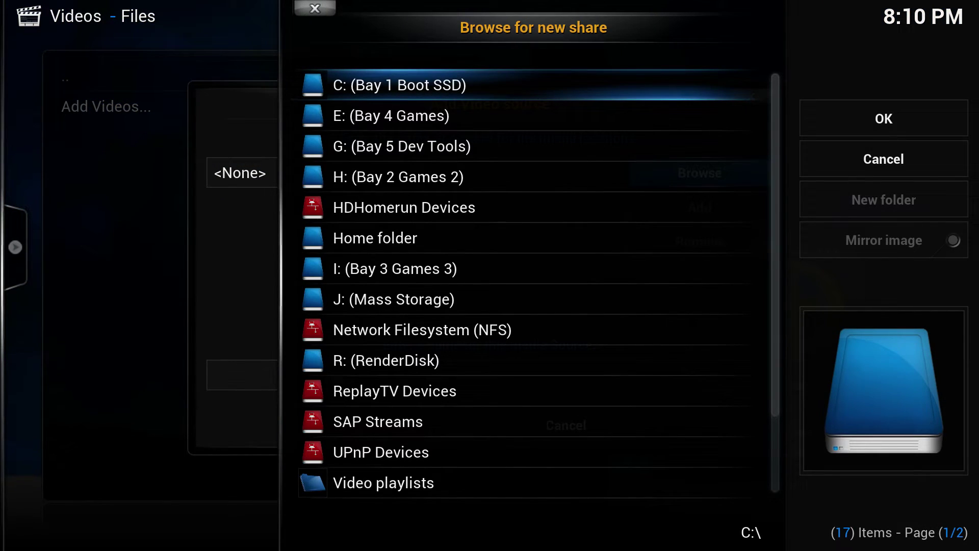
key(Down)
key(Down)
key(Down)
key(Down)
key(Down)
key(Down)
key(Down)
key(Return)
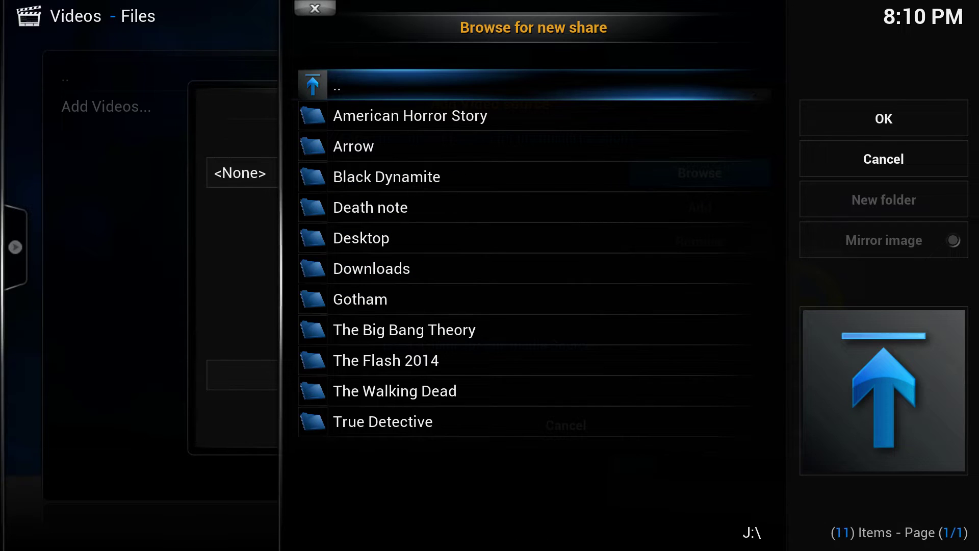
key(Right)
key(Return)
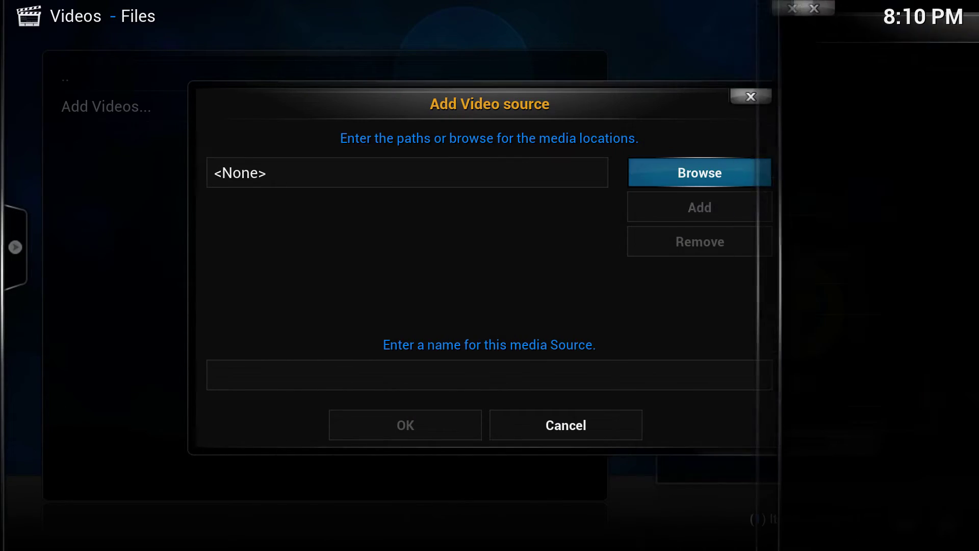
Name the new video source TV Shows
key(Down)
key(Down)
key(Down)
key(Up)
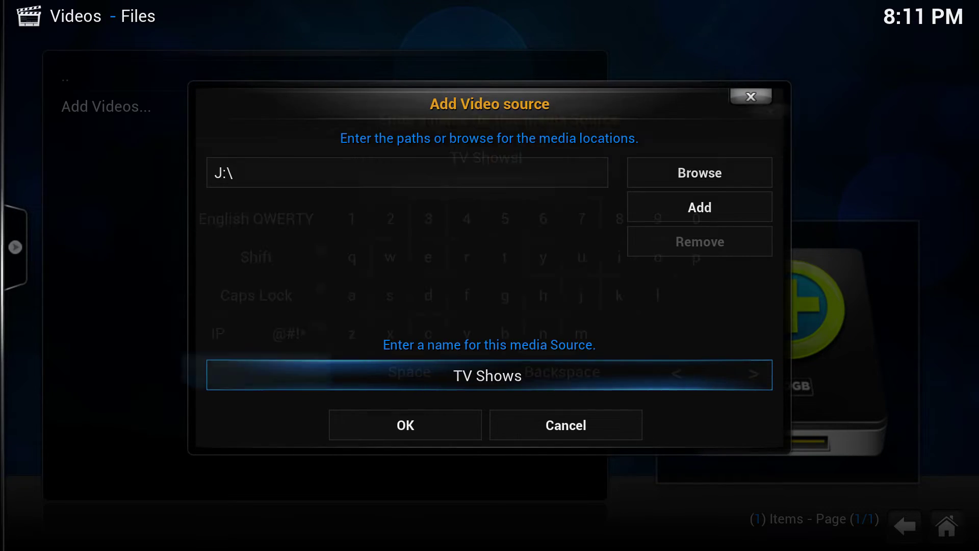
key(Return)
key(Return)
key(Down)
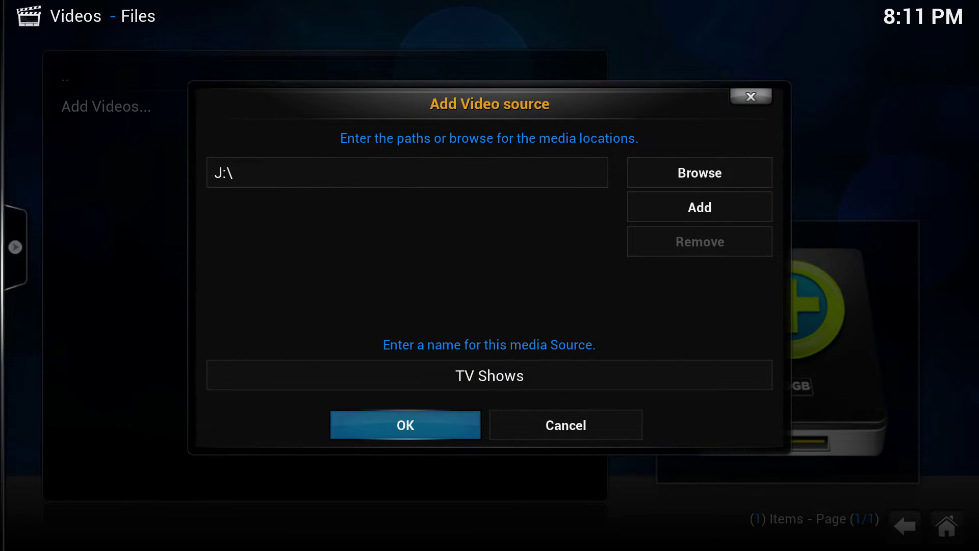
key(Return)
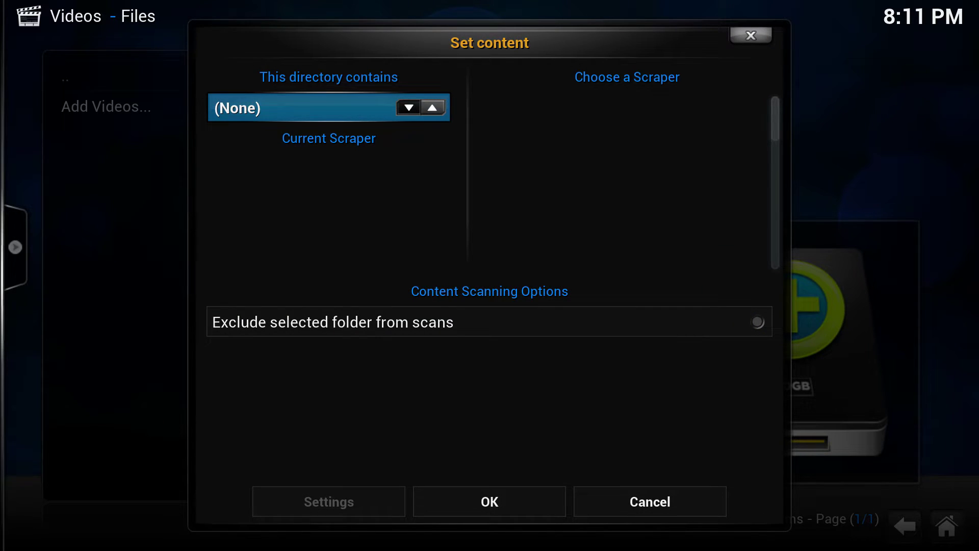
Set the content to TV shows scraped by The TVDB and refresh the whole path
click(433, 108)
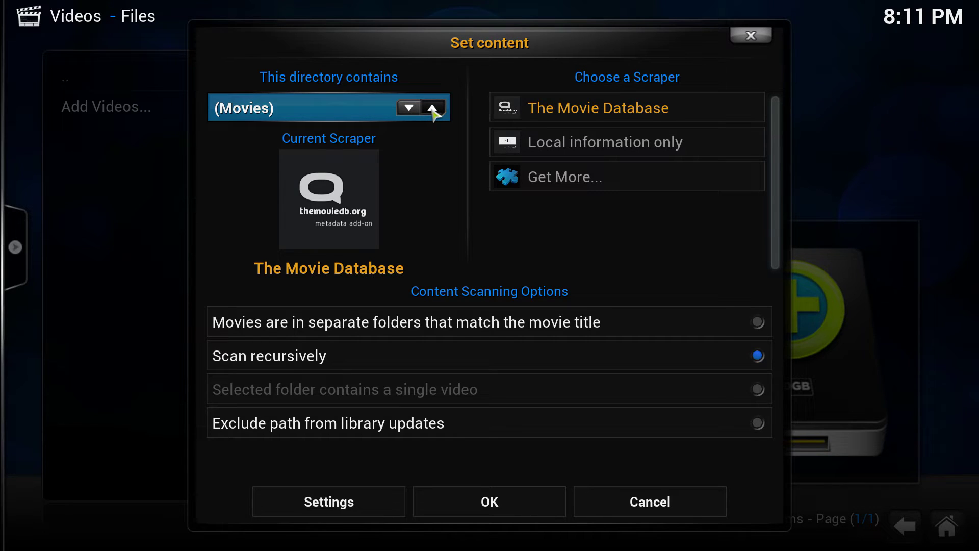
click(432, 109)
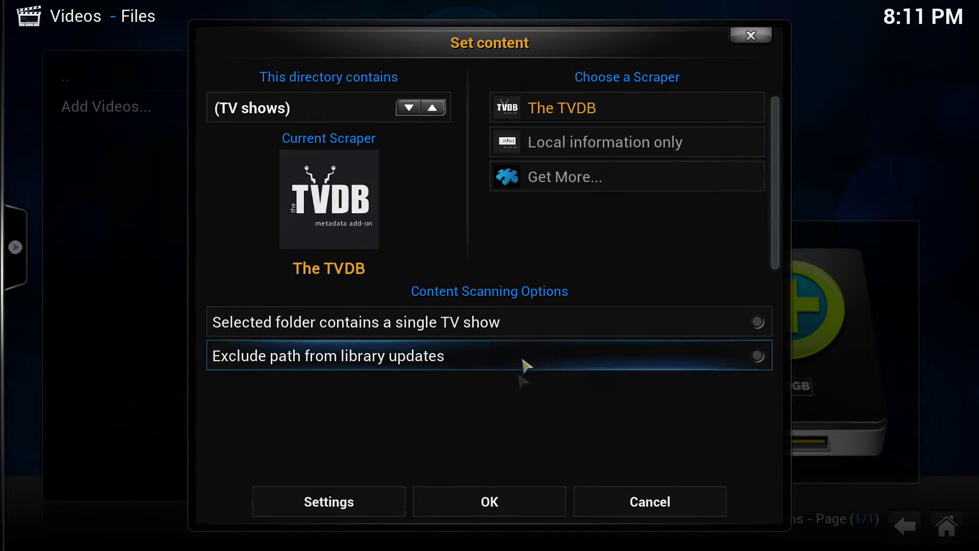
click(483, 515)
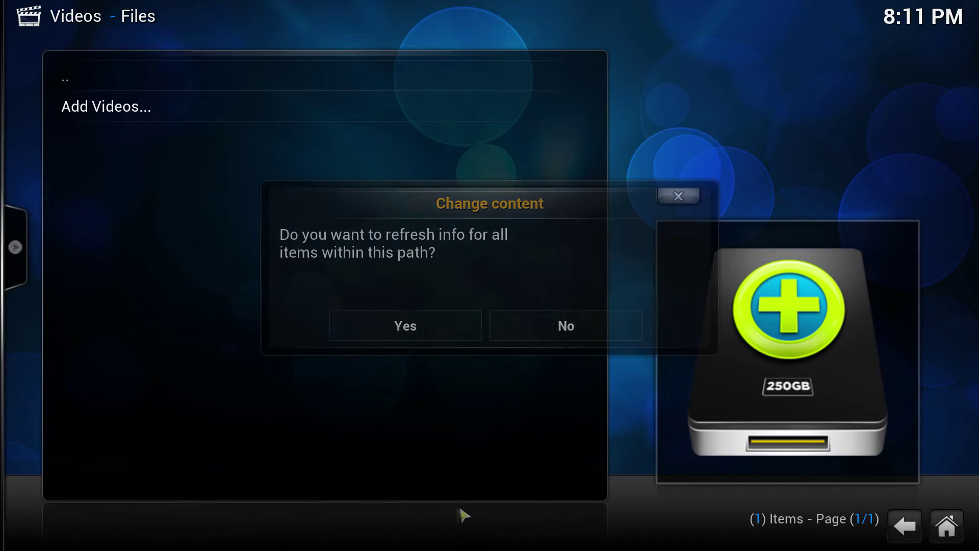
click(387, 337)
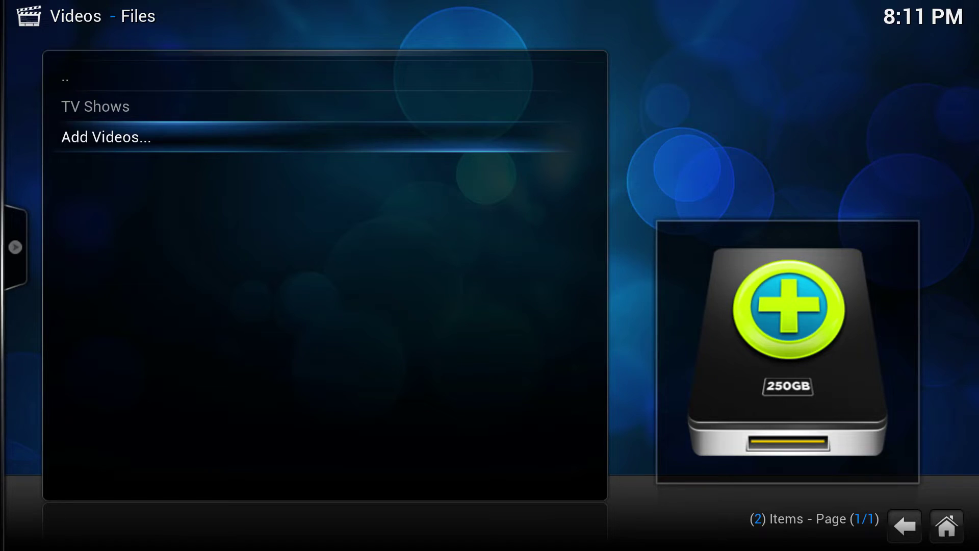
Enter the TV Shows source and browse its list of 11 shows
key(Up)
key(Return)
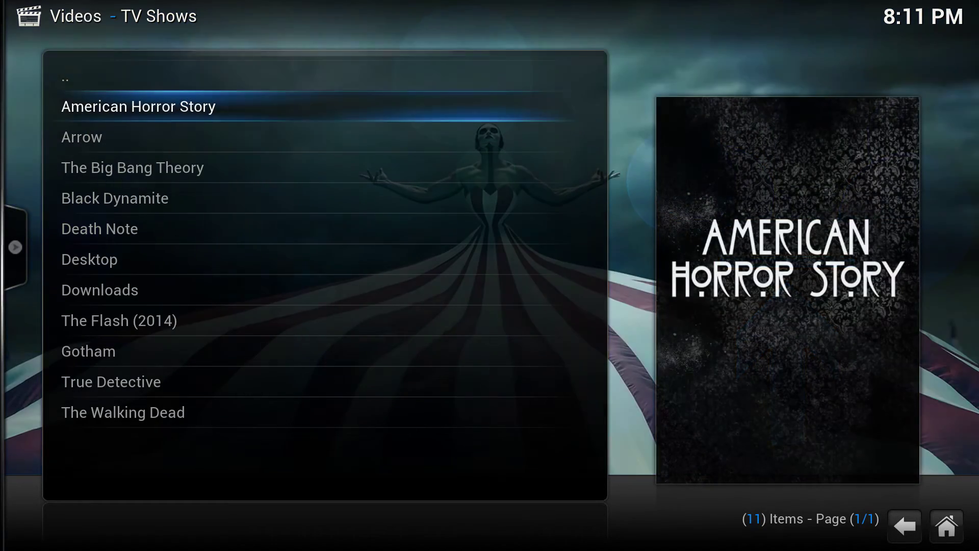
key(Down)
key(Down)
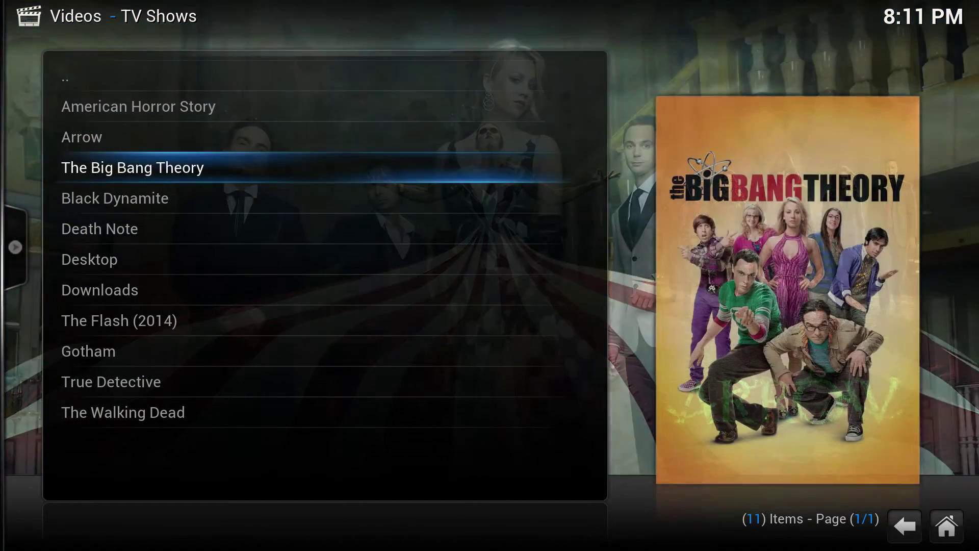
Leave the TV Shows library for home and open the Programs add-ons holding Steam and TvTunes
key(Down)
key(Down)
key(Down)
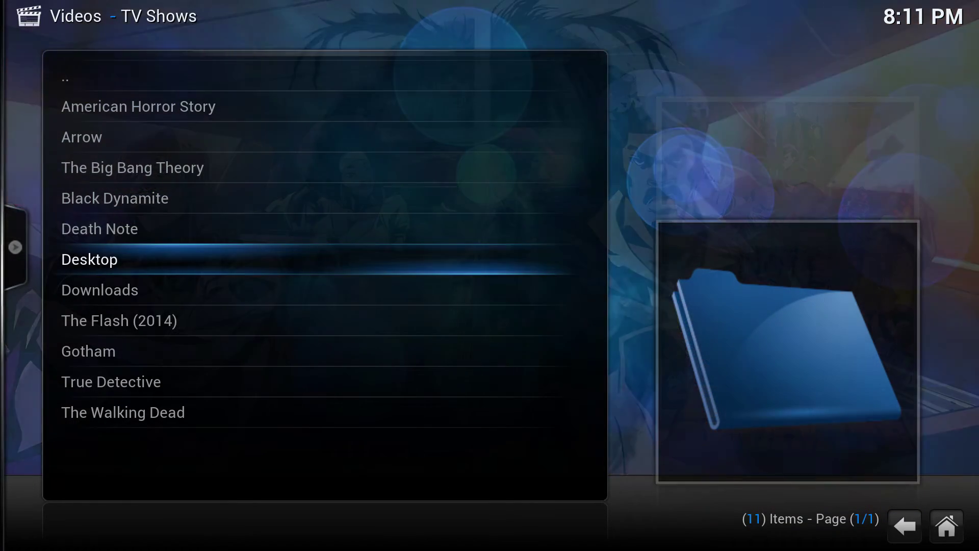
key(BackSpace)
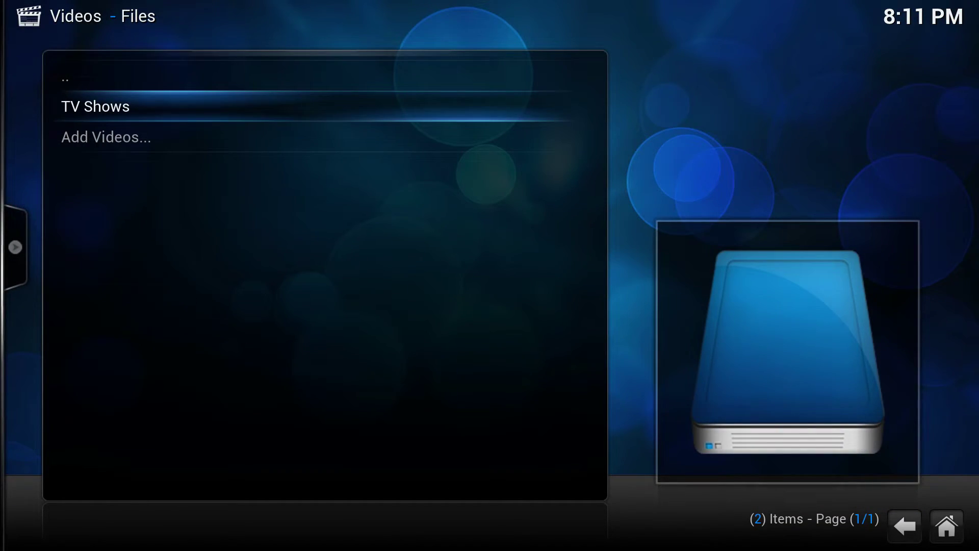
key(BackSpace)
key(BackSpace)
key(Right)
key(Right)
key(Right)
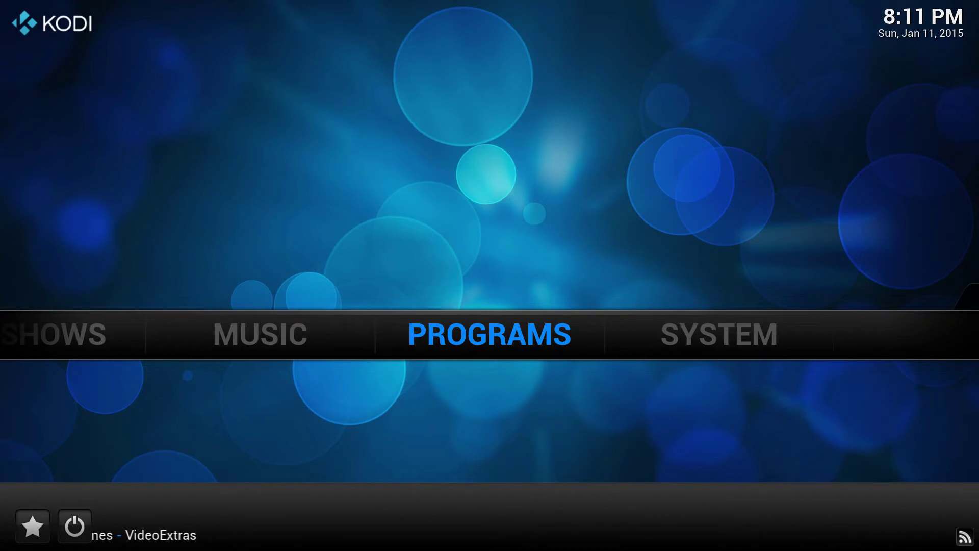
key(Return)
key(Up)
key(Down)
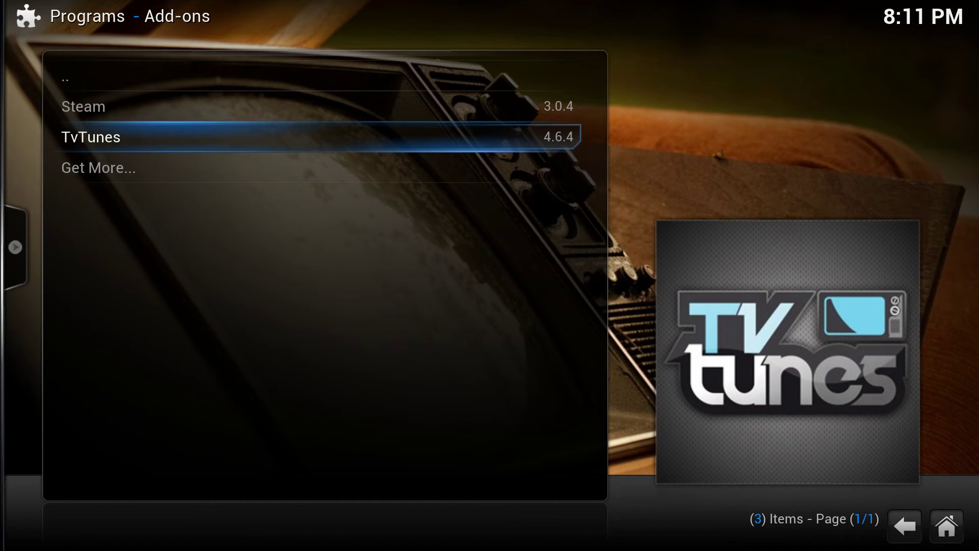
Launch TvTunes, open its TV Shows list and search themes for American Horror Story
key(Return)
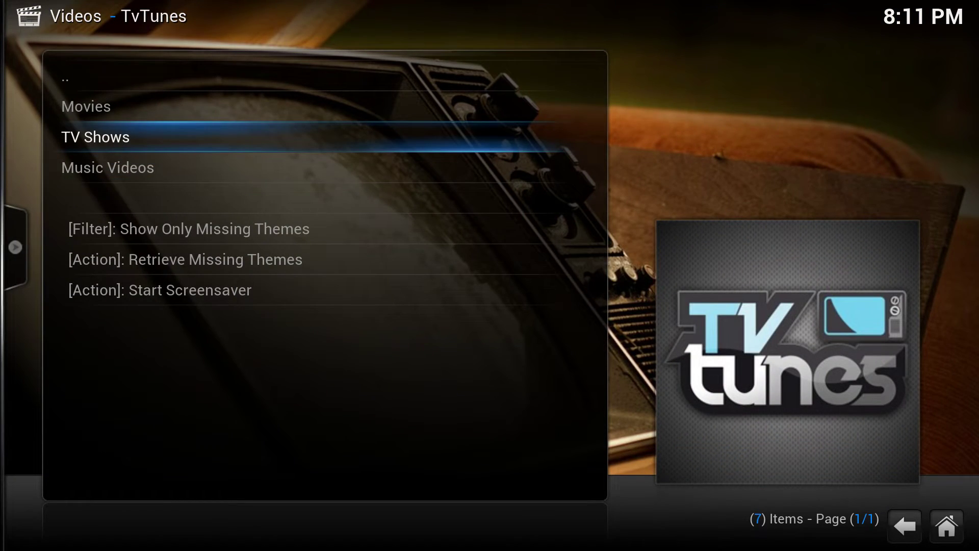
key(Return)
key(Down)
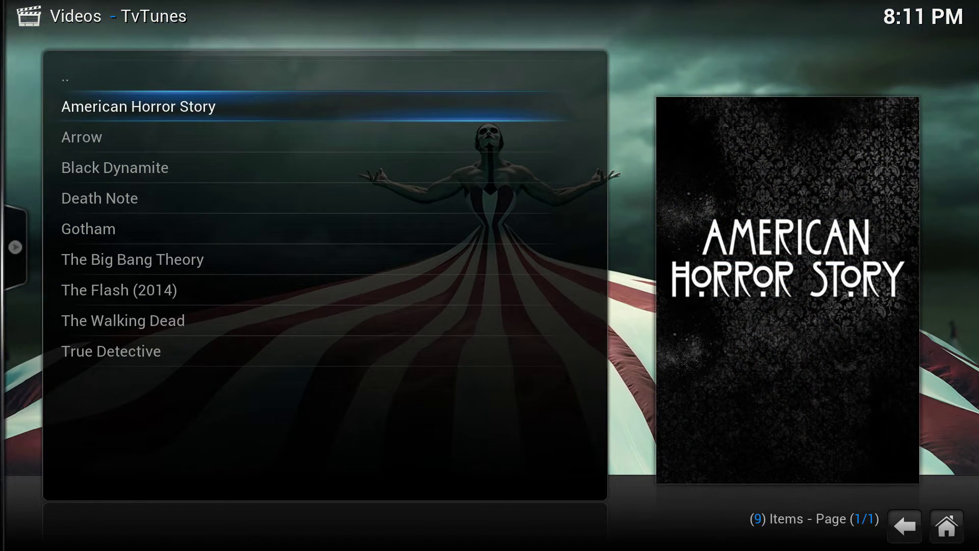
key(Return)
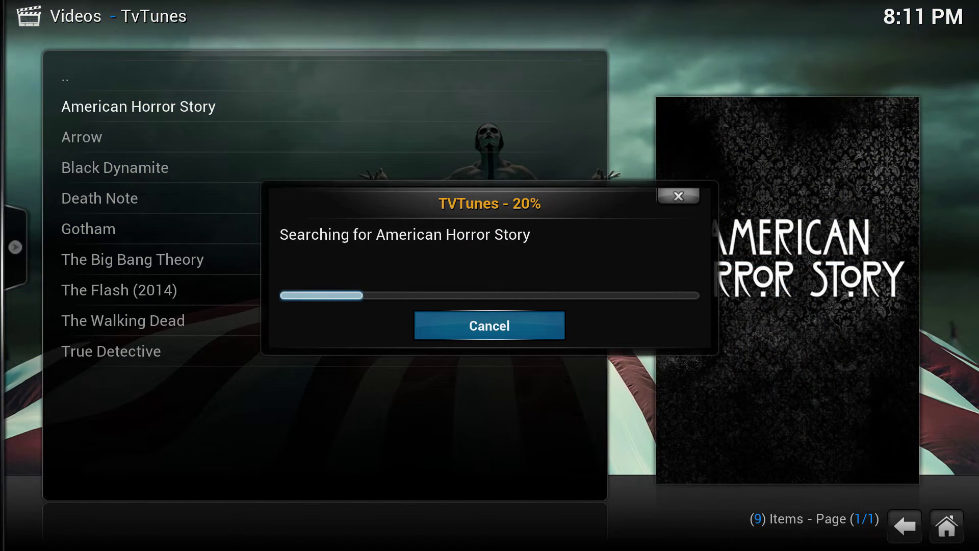
Skip the plain result and download the Freekshow theme for American Horror Story
key(Down)
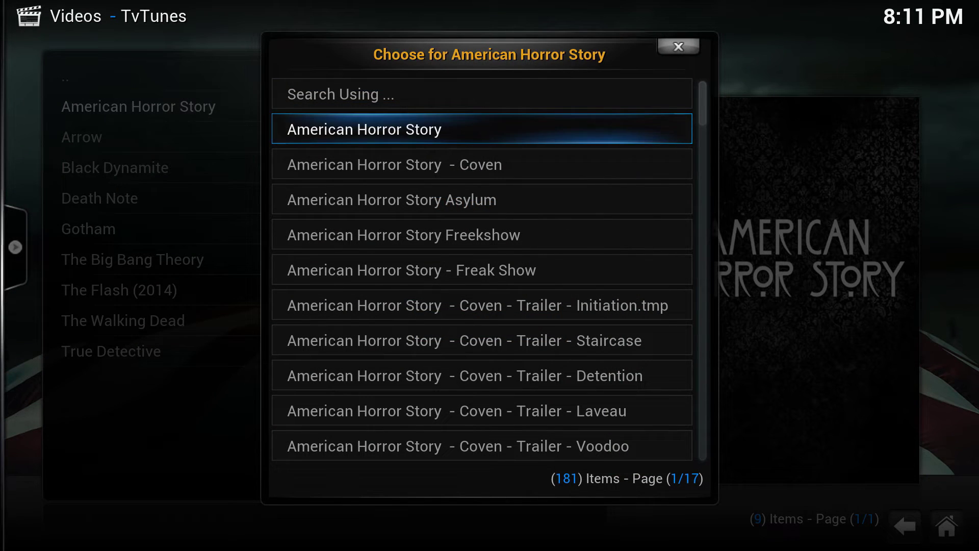
key(Down)
key(Down)
key(Up)
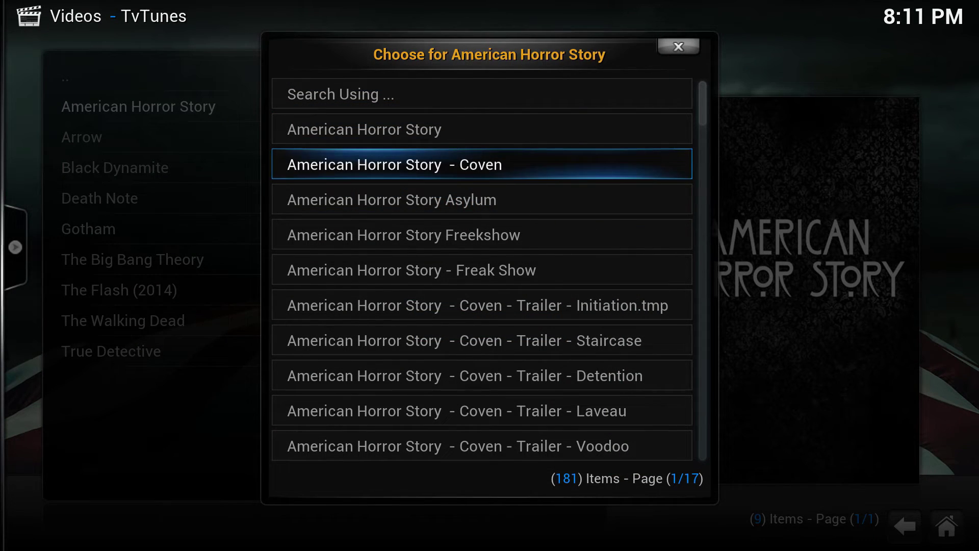
key(Up)
key(Return)
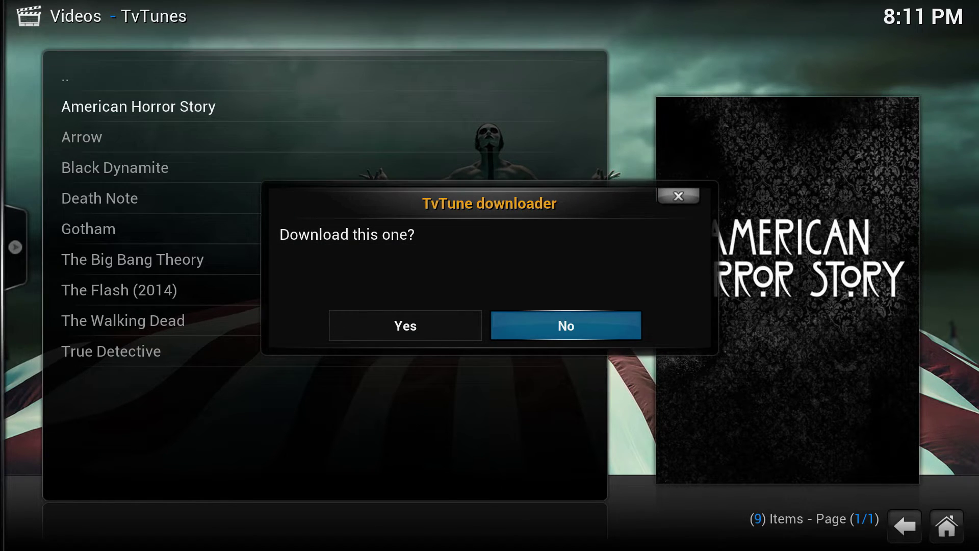
key(Return)
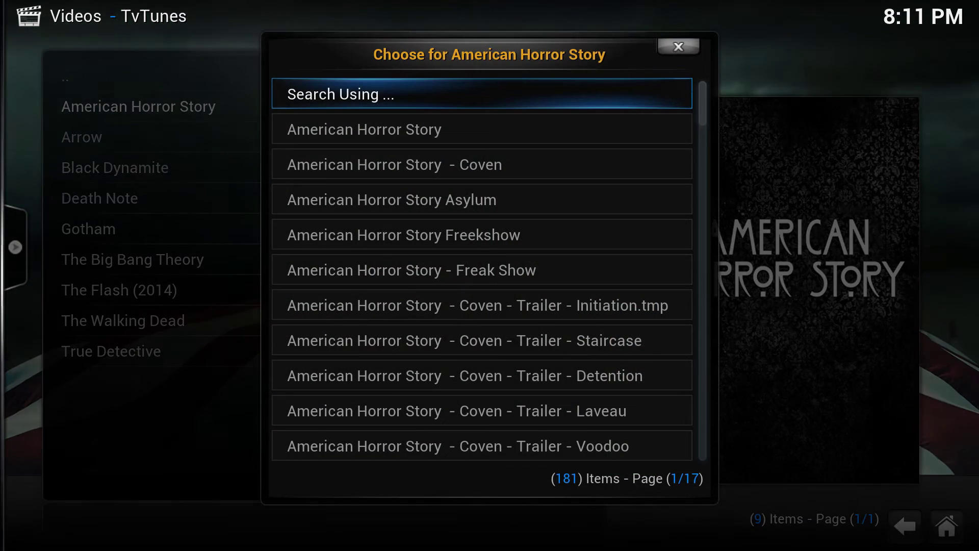
key(Down)
key(Down)
key(Down)
key(Down)
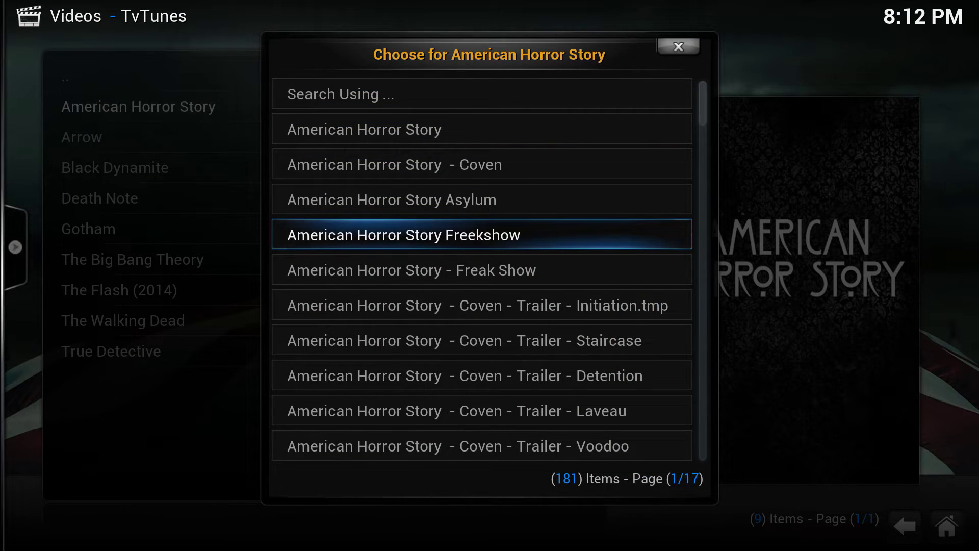
key(Return)
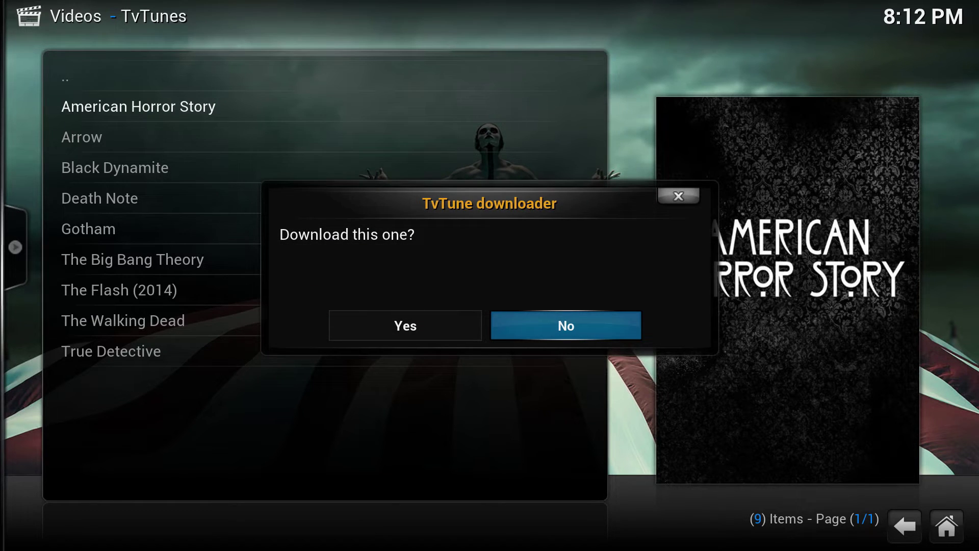
key(Left)
key(Return)
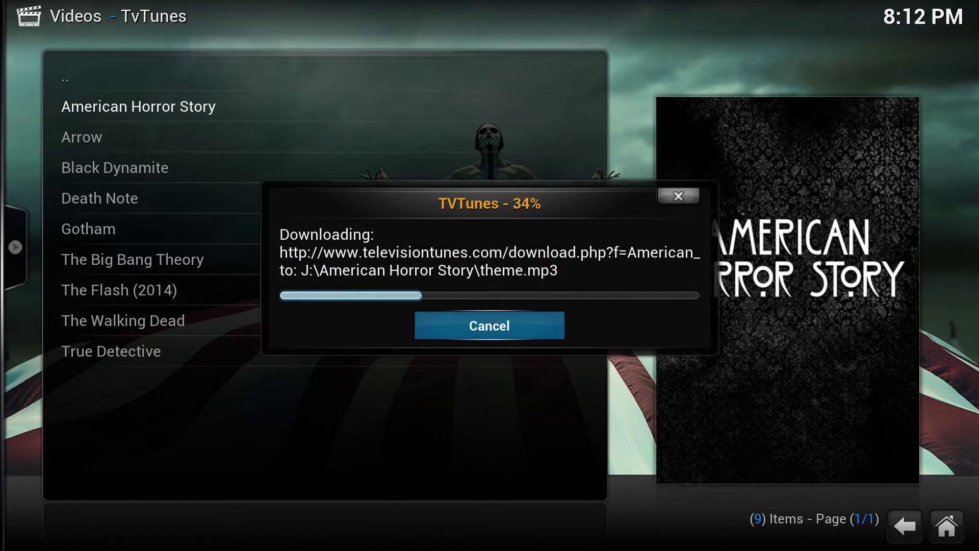
key(Down)
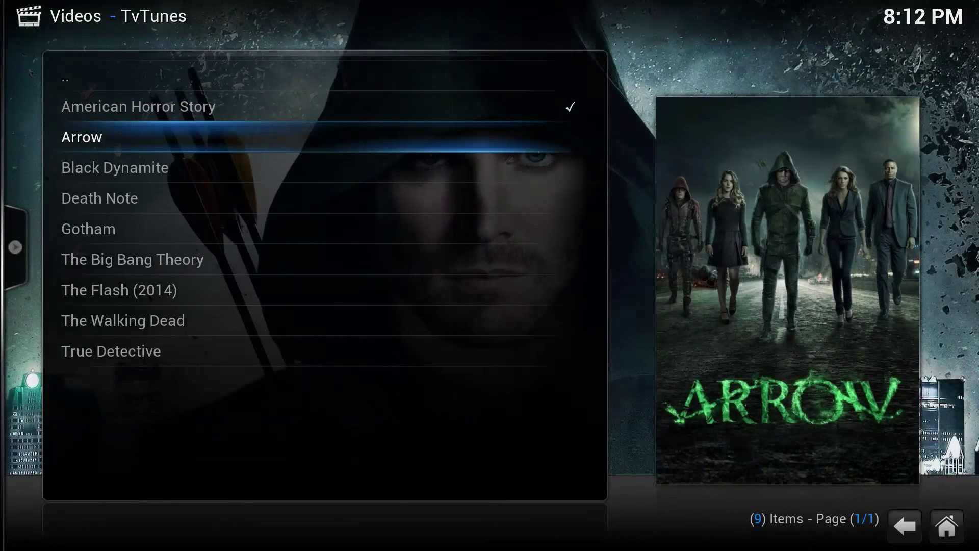
Download the Arrow theme song after declining the Arrow - Opening result
key(Return)
key(Down)
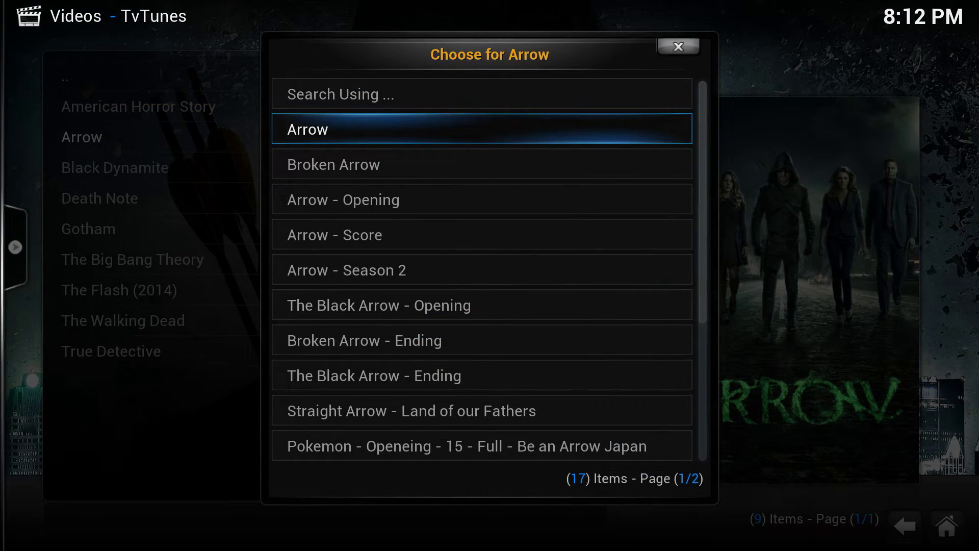
key(Down)
key(Down)
key(Return)
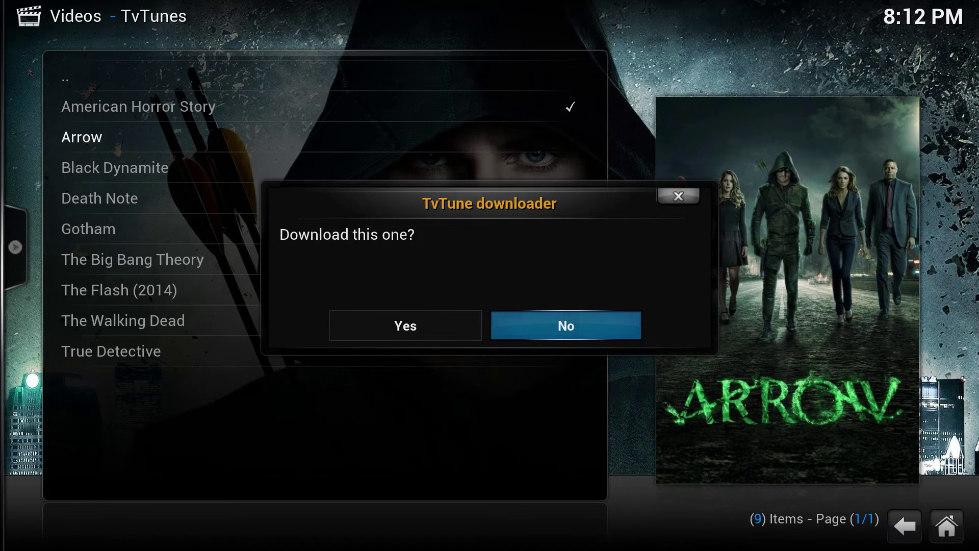
key(Return)
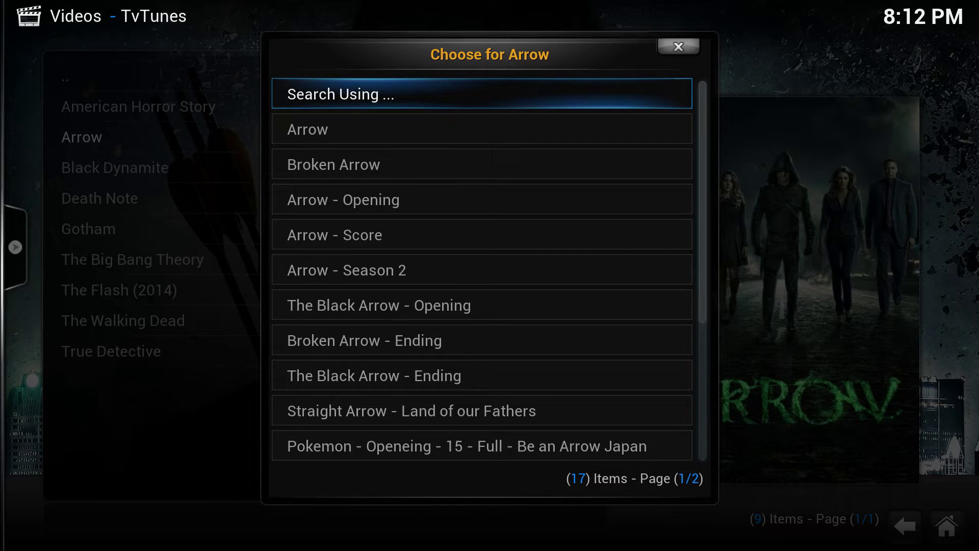
key(Down)
key(Return)
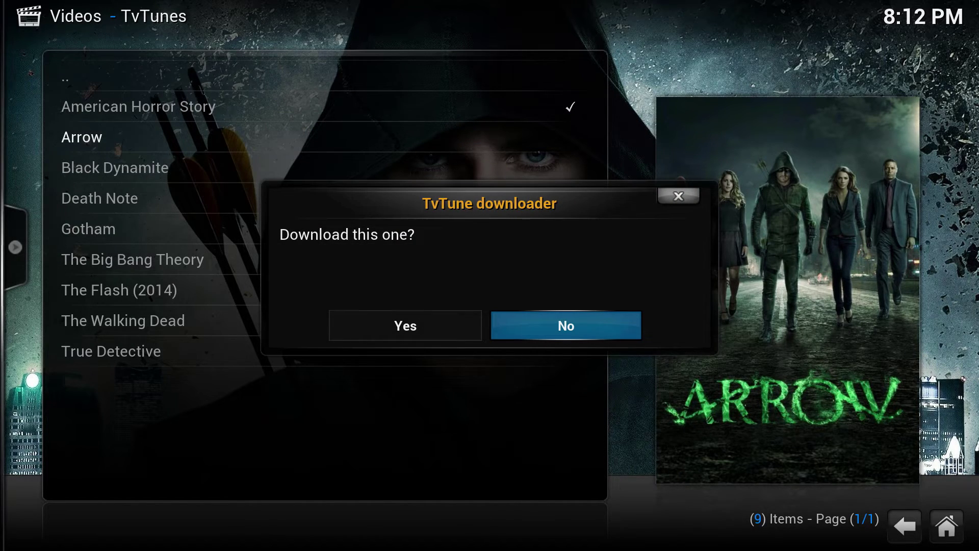
key(Left)
key(Return)
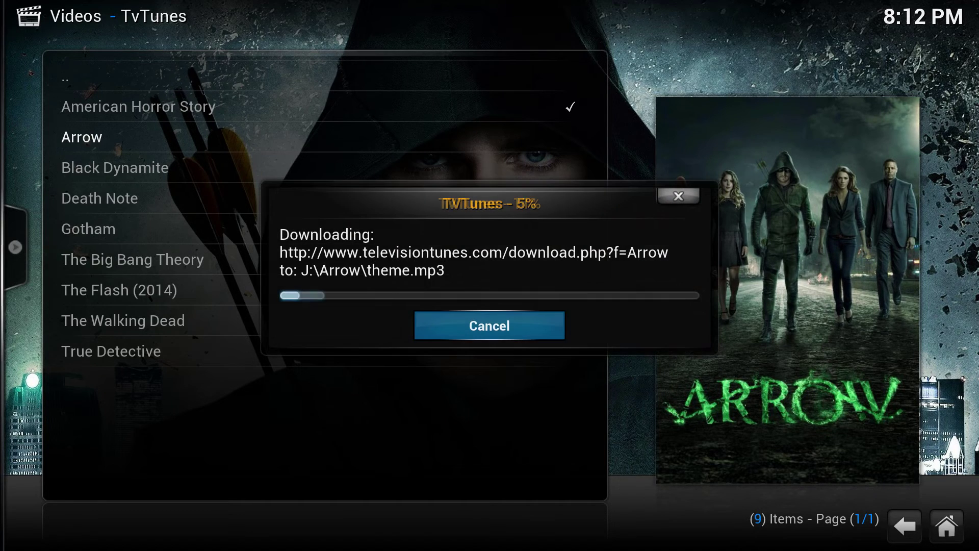
Download the Black Dynamite - Dyno-mite theme song for Black Dynamite
key(Down)
key(Return)
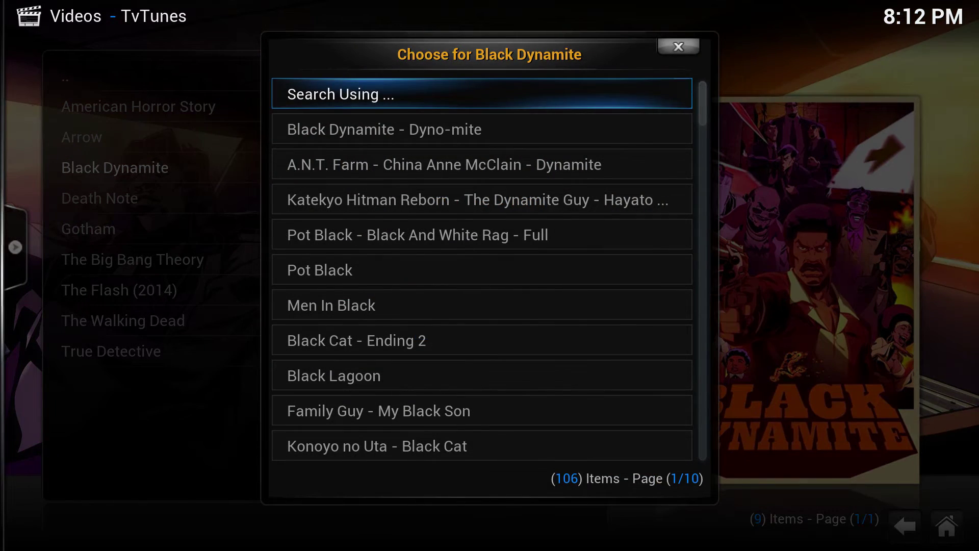
key(Down)
key(Return)
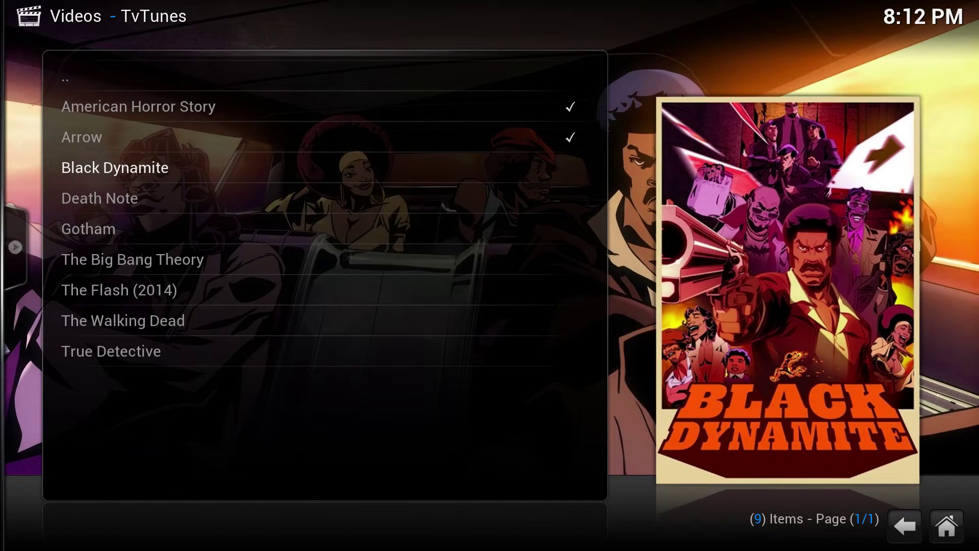
key(Left)
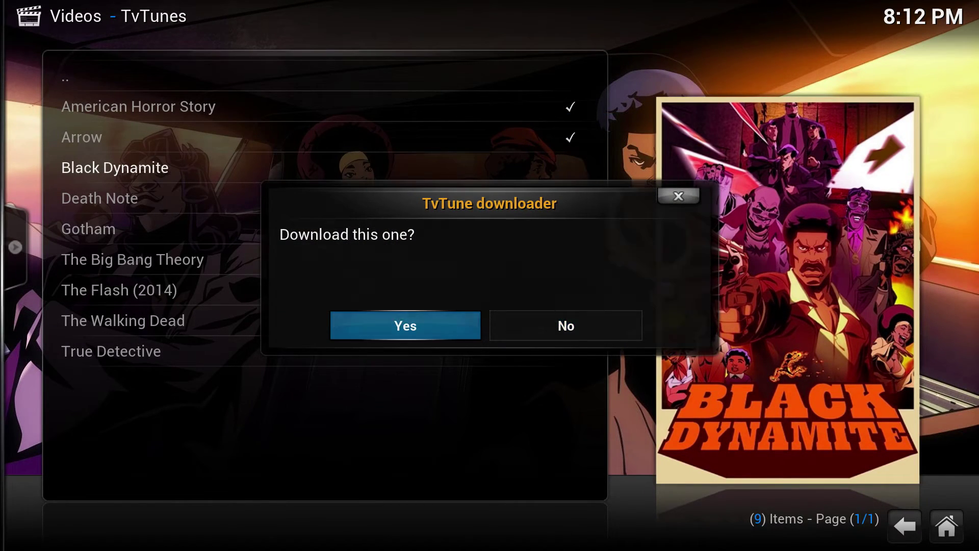
key(Return)
Search for and confirm downloading the Death Note theme song
key(Down)
key(Return)
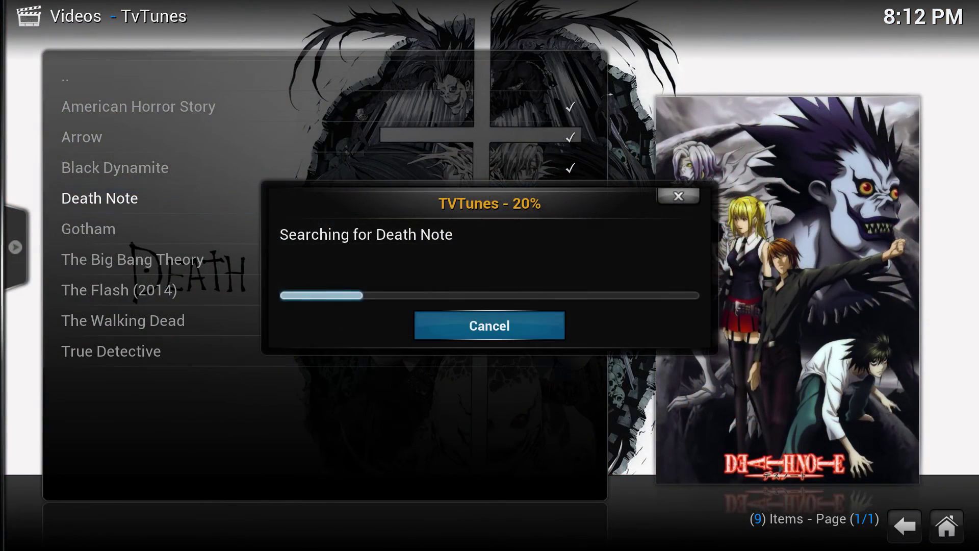
key(Down)
key(Down)
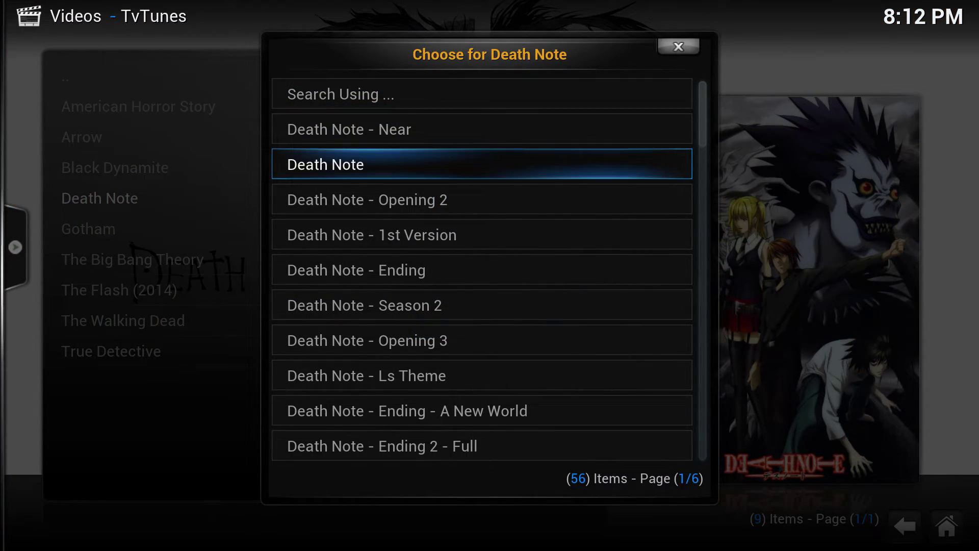
key(Return)
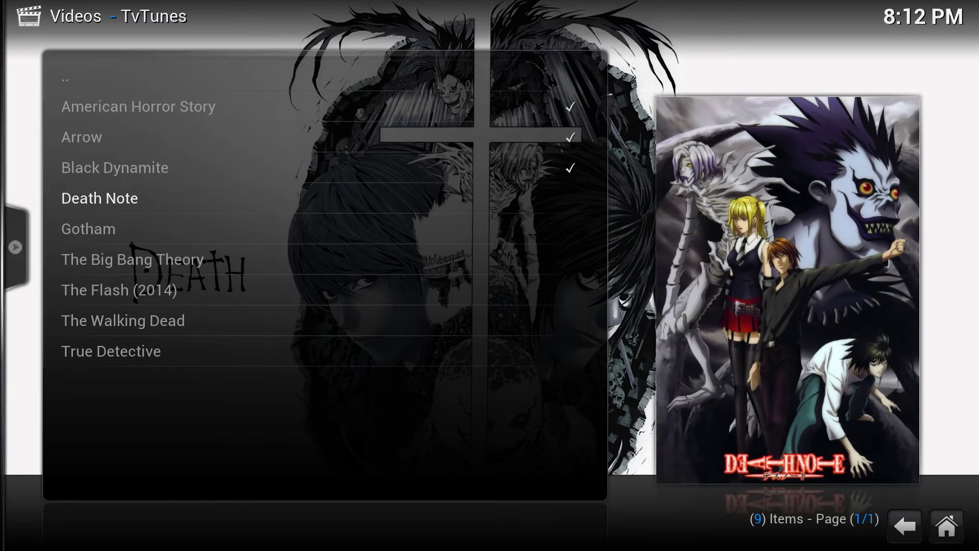
key(Left)
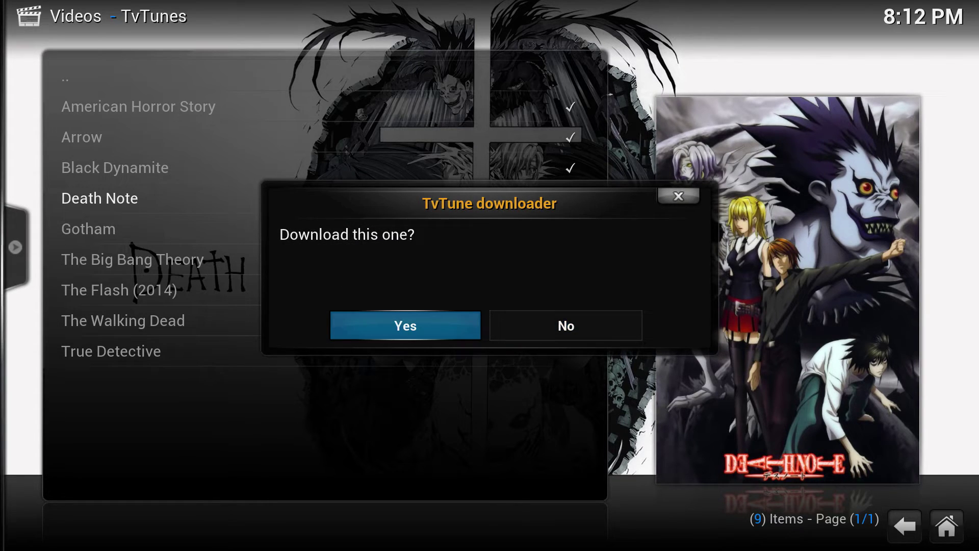
key(Return)
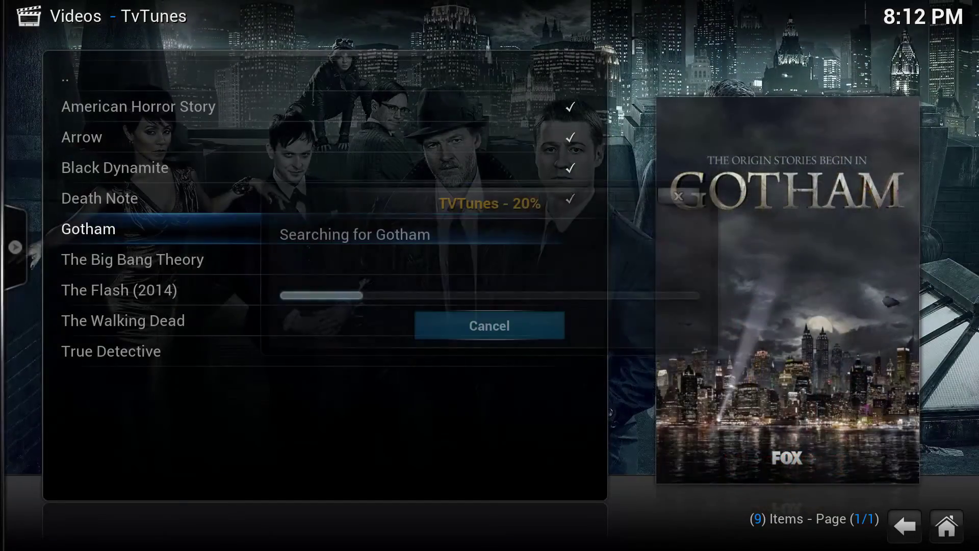
Download theme songs for Gotham and The Big Bang Theory (first result)
key(Down)
key(Return)
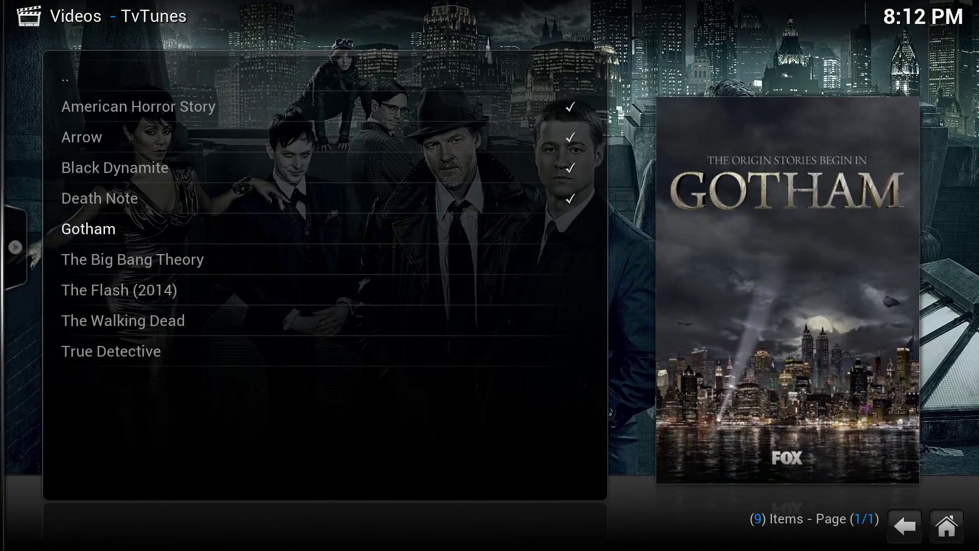
key(Left)
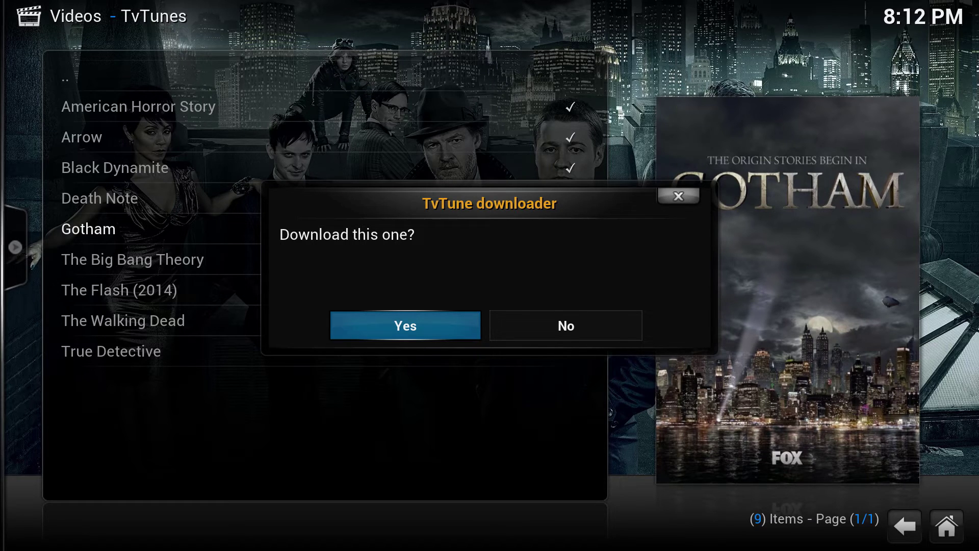
key(Return)
key(Down)
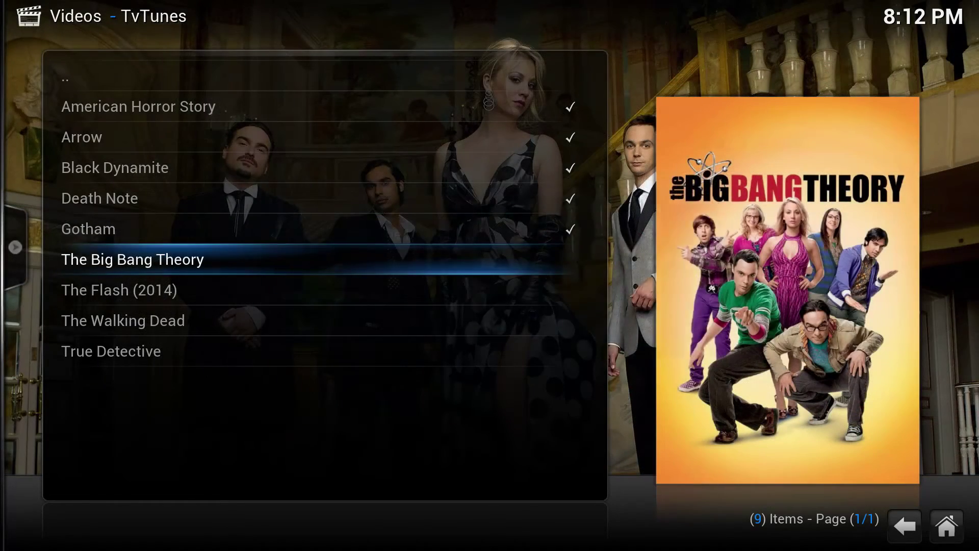
key(Return)
key(Down)
key(Return)
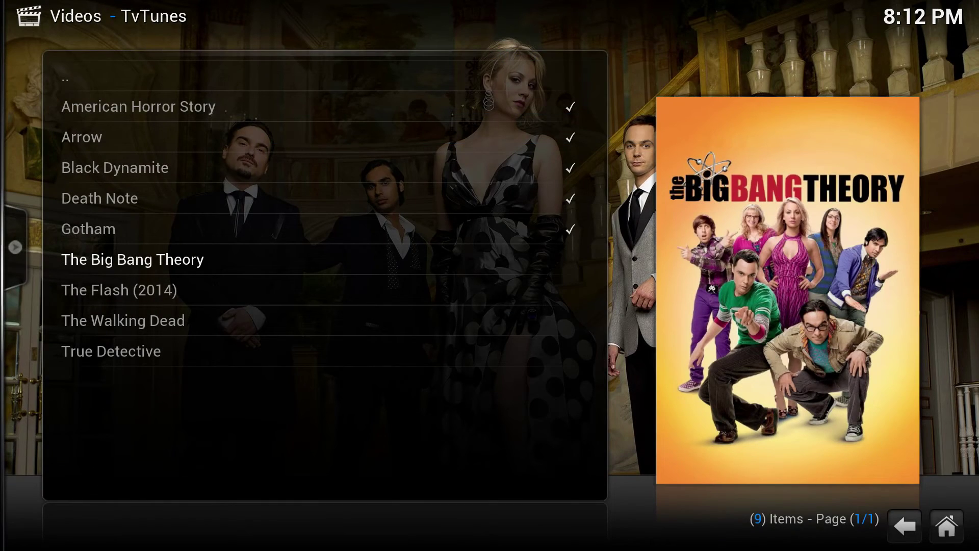
key(Left)
key(Return)
Download the The Flash - 2014 theme for The Flash (2014), declining the first result
key(Down)
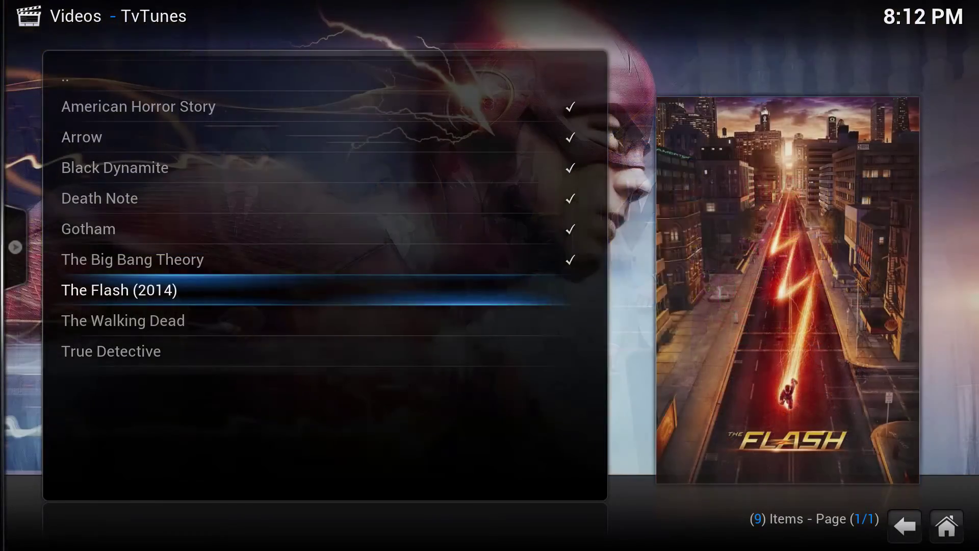
key(Return)
key(Down)
key(Return)
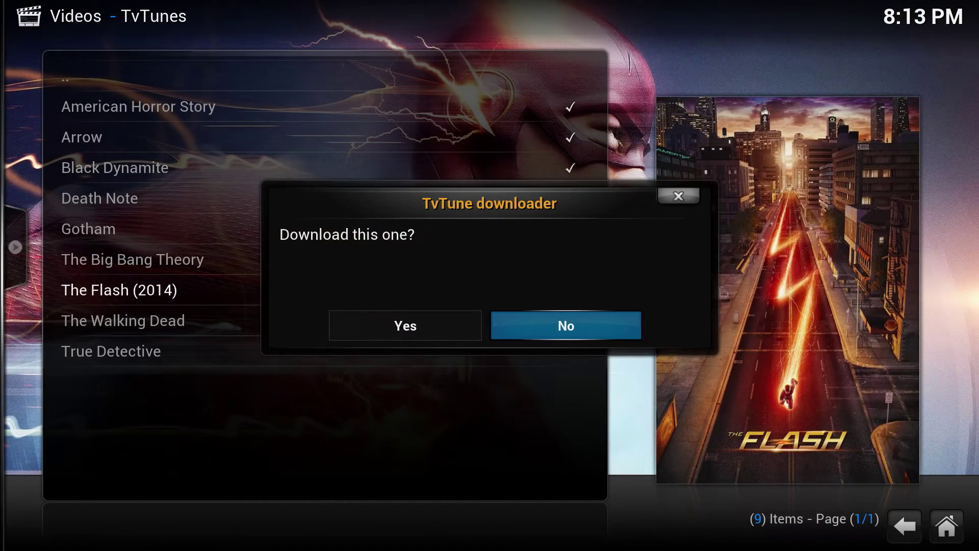
key(Return)
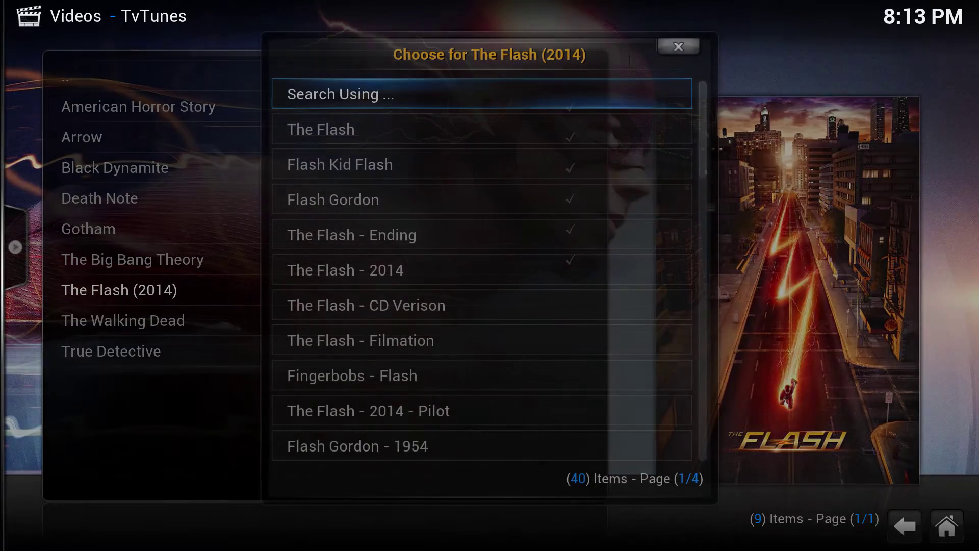
key(Down)
key(Down)
key(Down)
key(Down)
key(Down)
key(Return)
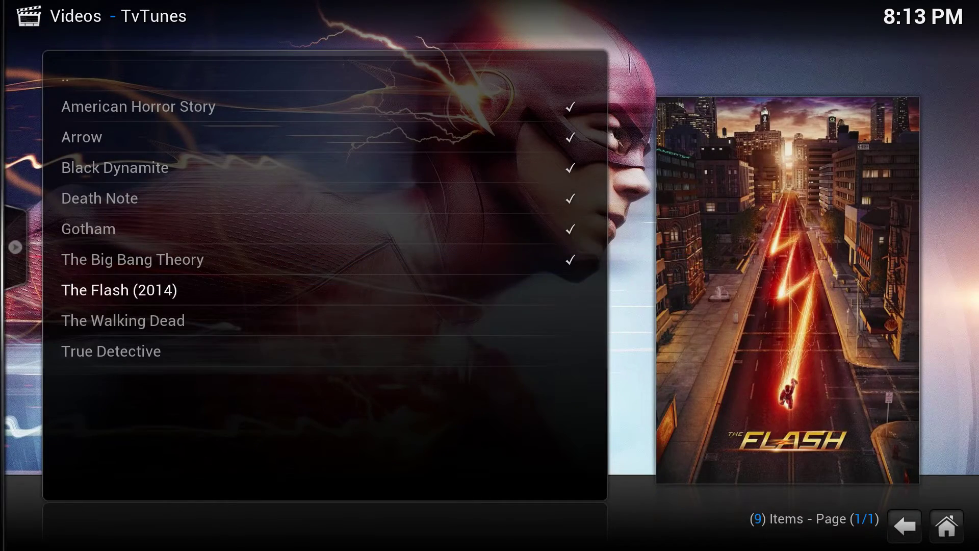
key(Left)
key(Return)
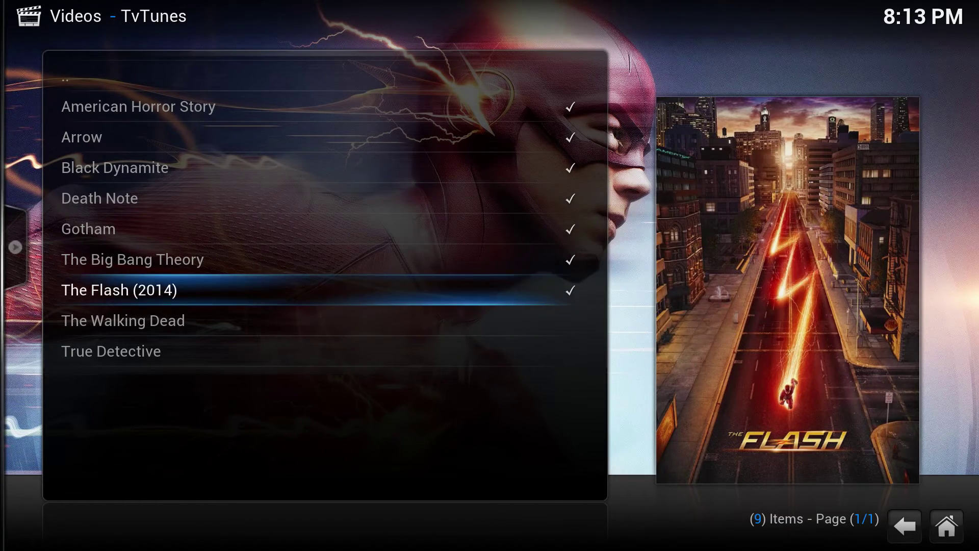
Download themes for The Walking Dead and True Detective - 2014, then back out of TvTunes
key(Down)
key(Return)
key(Down)
key(Return)
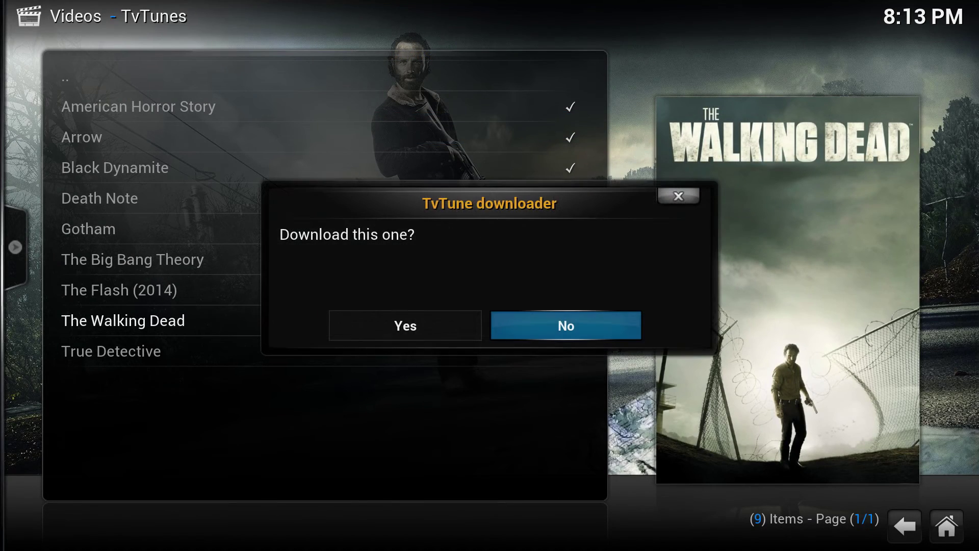
key(Left)
key(Return)
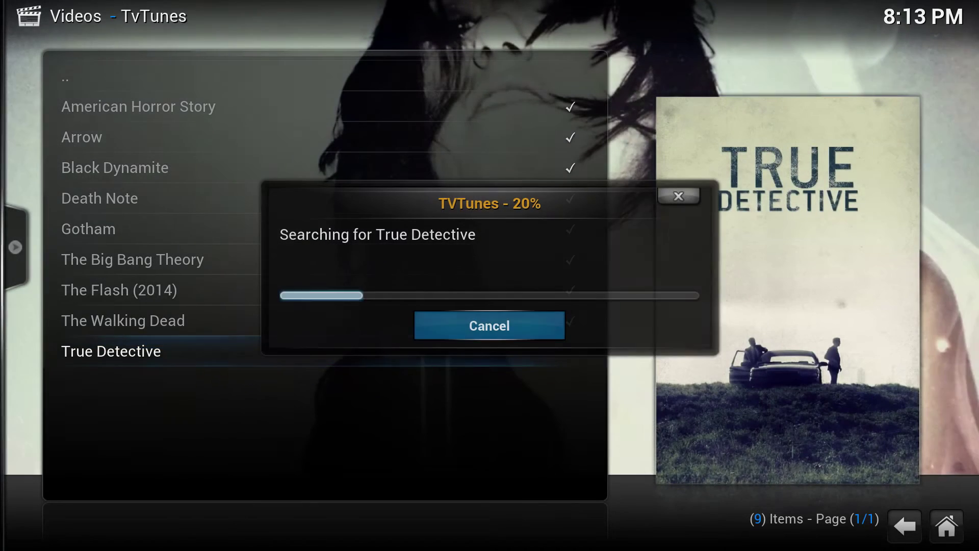
key(Down)
key(Down)
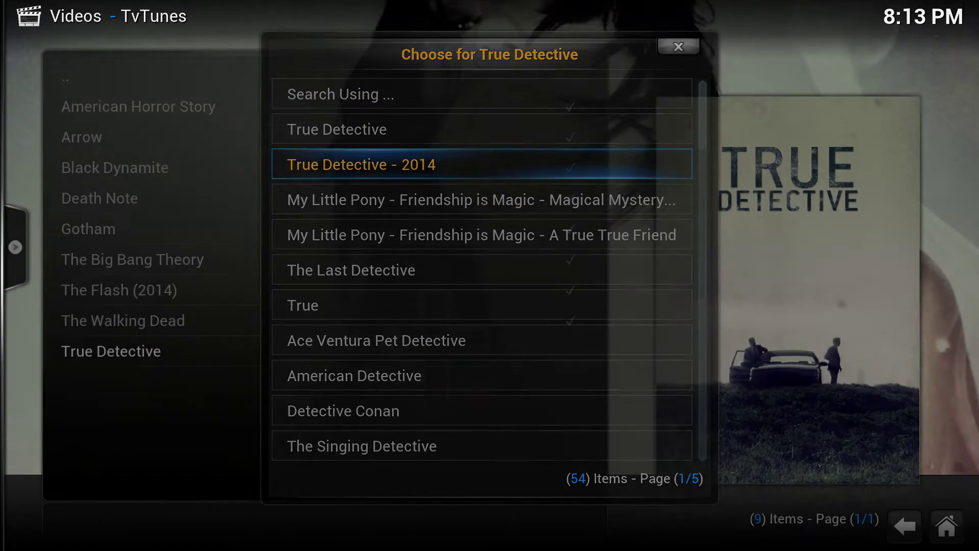
key(Return)
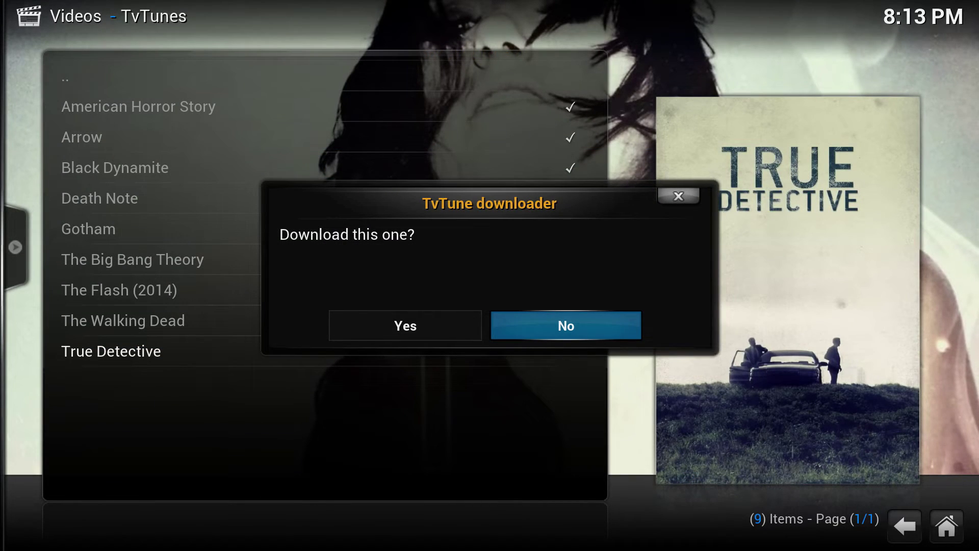
key(Left)
key(Return)
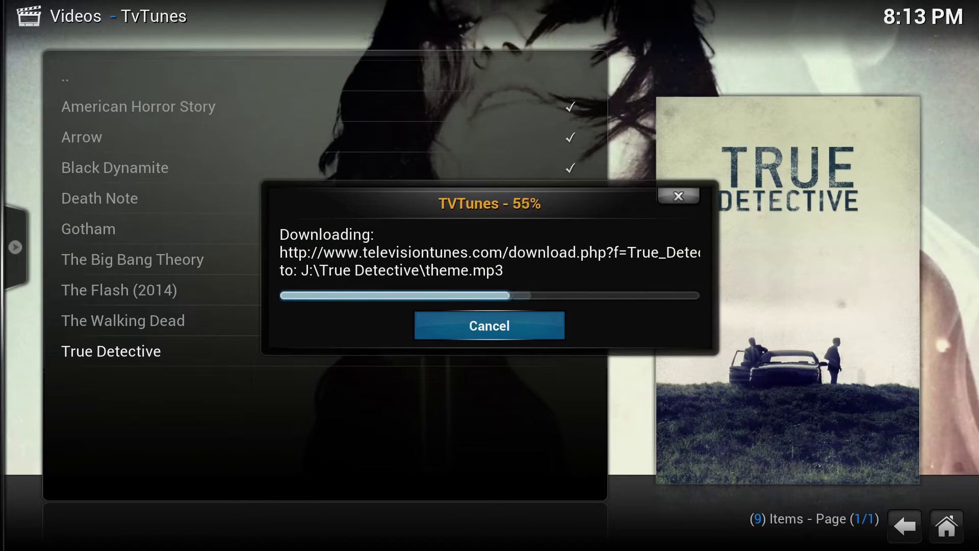
key(BackSpace)
key(BackSpace)
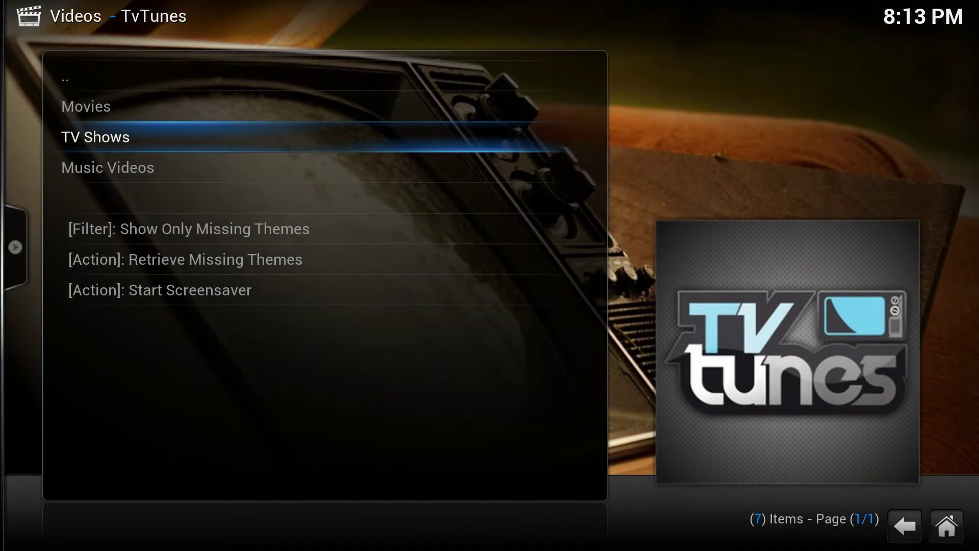
Open American Horror Story from TV Shows by title, browse episodes 4x02 and 4x03, then return home
key(BackSpace)
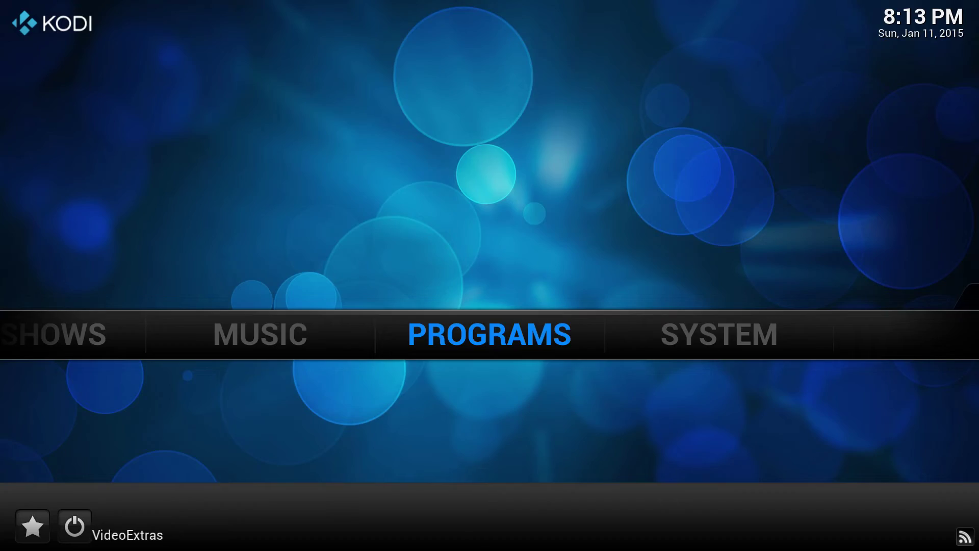
key(Left)
key(Left)
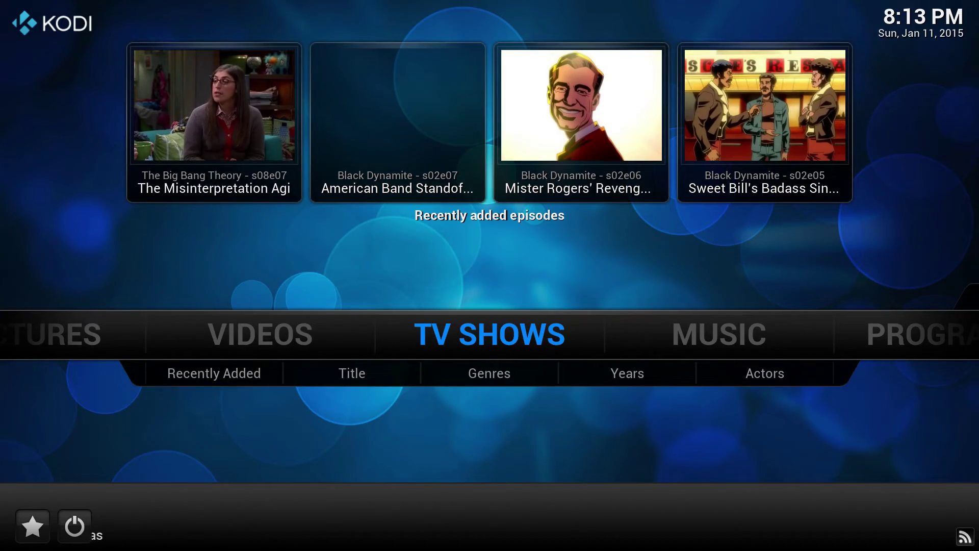
key(Return)
key(Up)
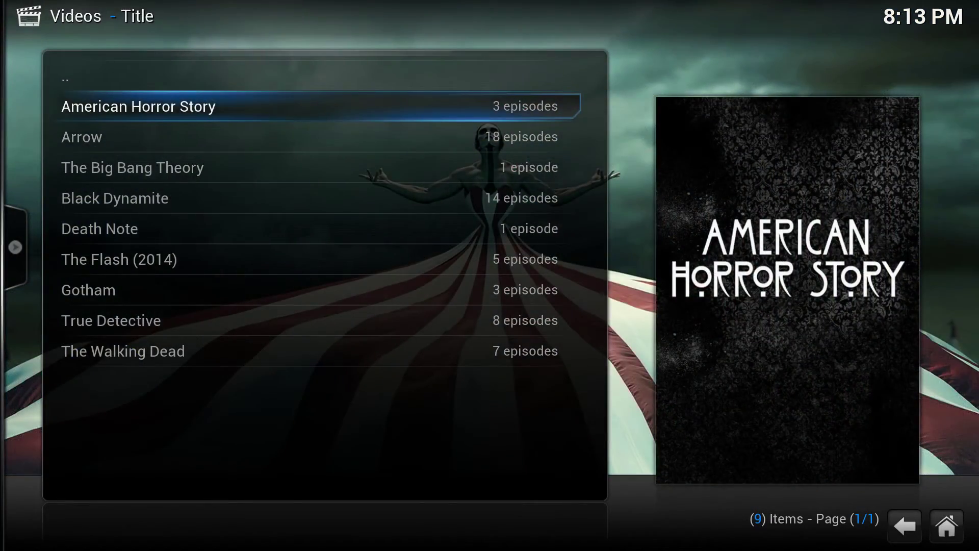
key(Return)
key(Down)
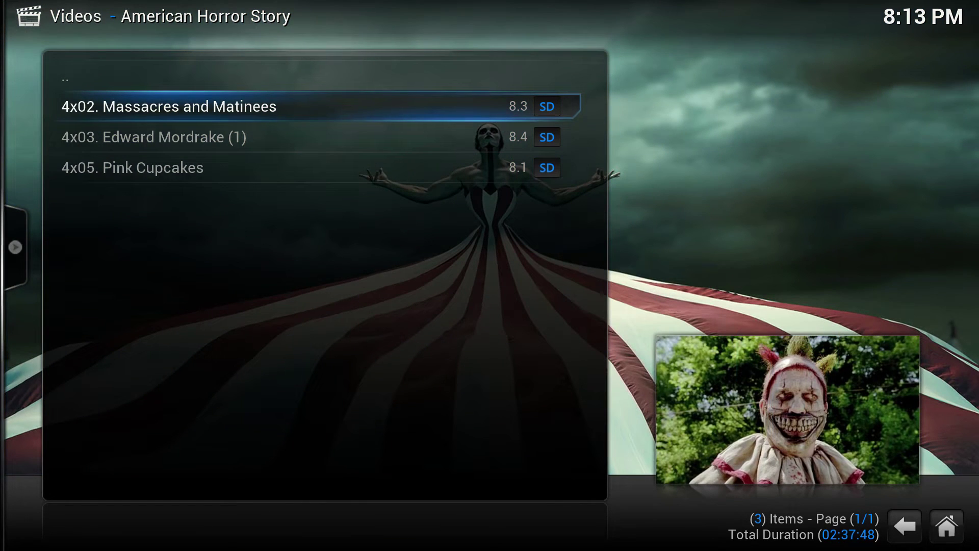
key(Down)
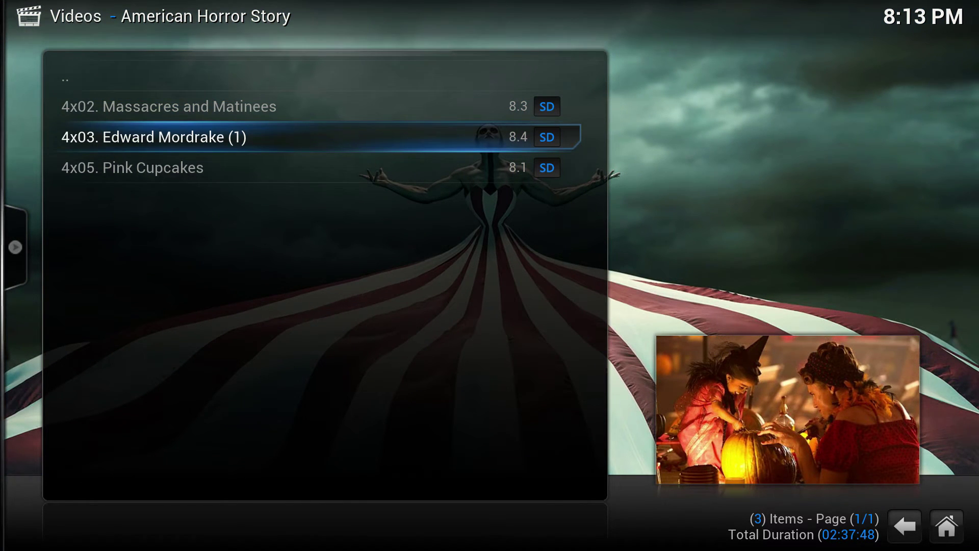
key(BackSpace)
key(BackSpace)
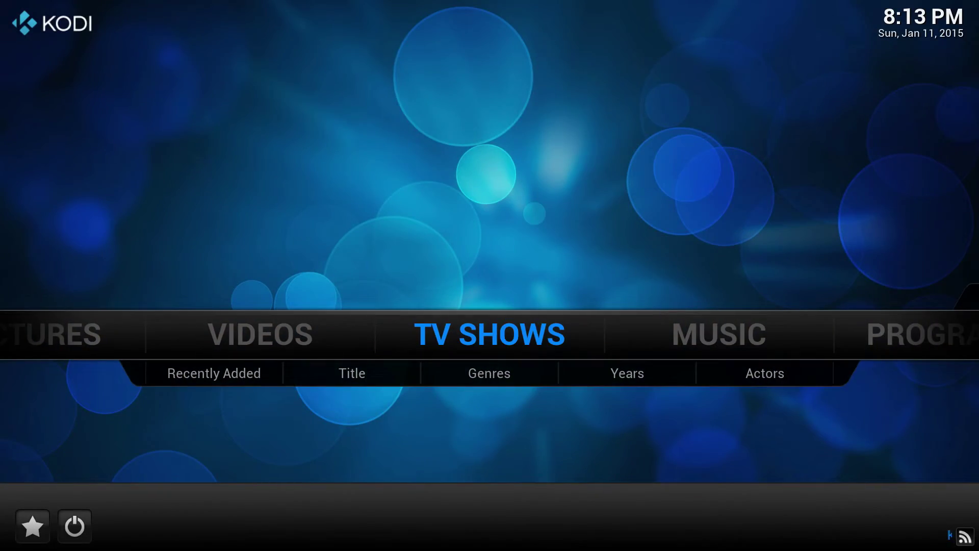
key(Right)
key(Right)
key(Right)
Enable 'Play TV theme songs in video library (TvTunes add-on)' in the skin's General settings, then return home
key(Return)
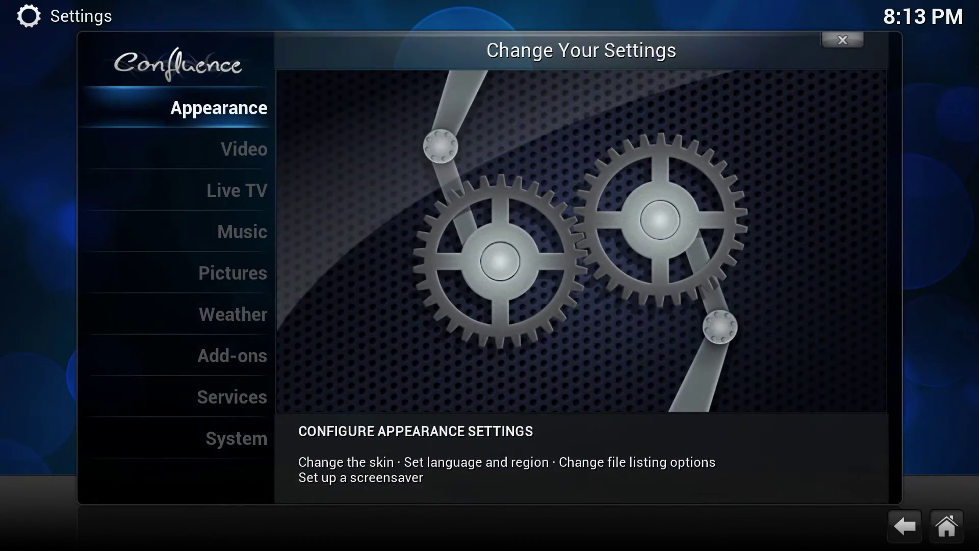
key(Return)
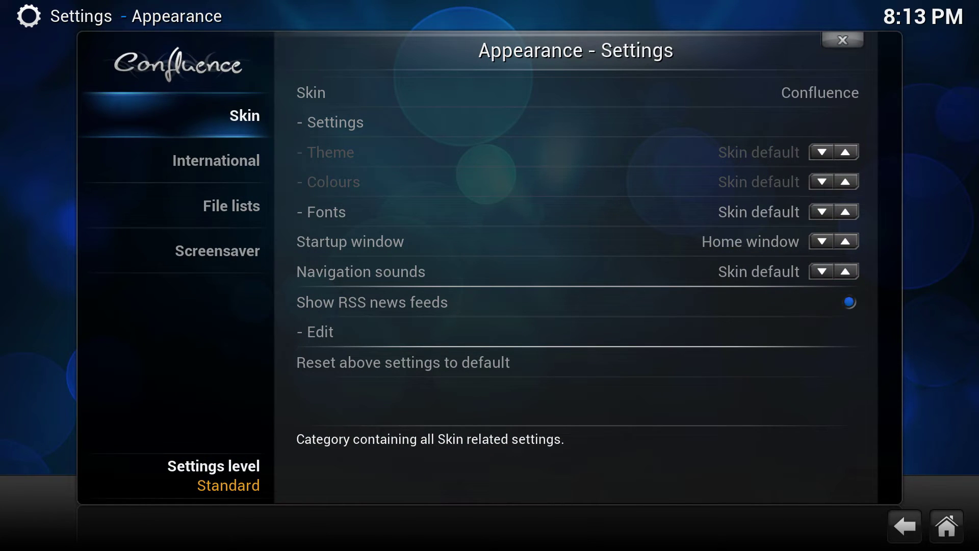
key(Right)
key(Down)
key(Return)
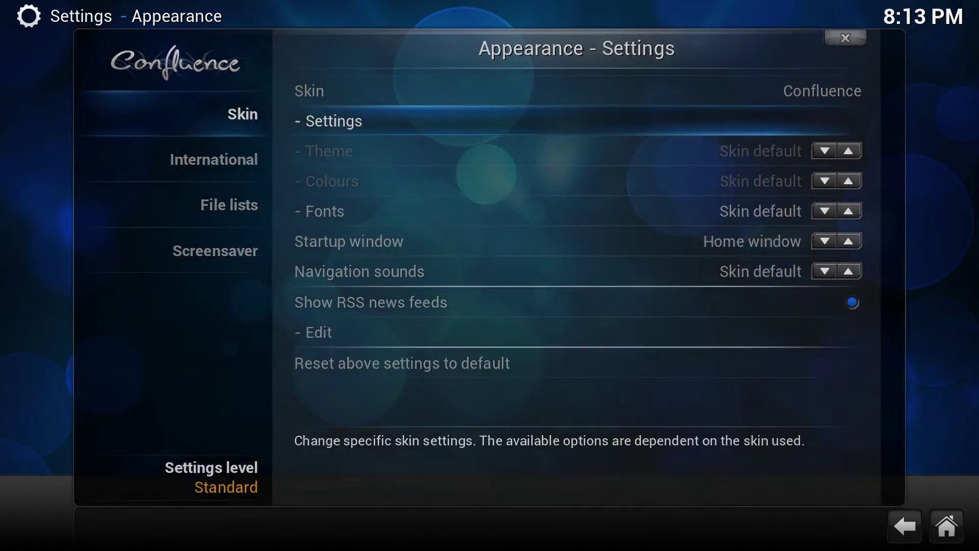
key(Up)
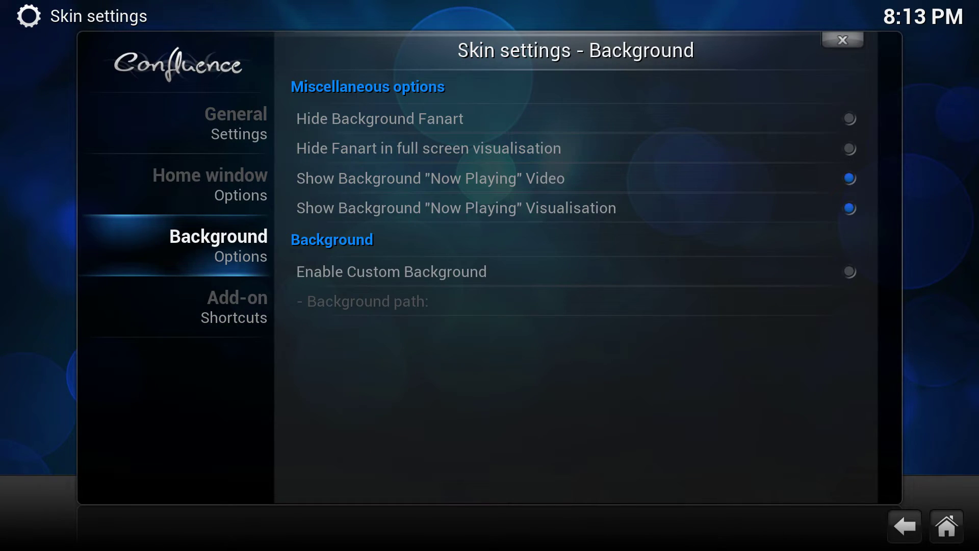
key(Up)
key(Up)
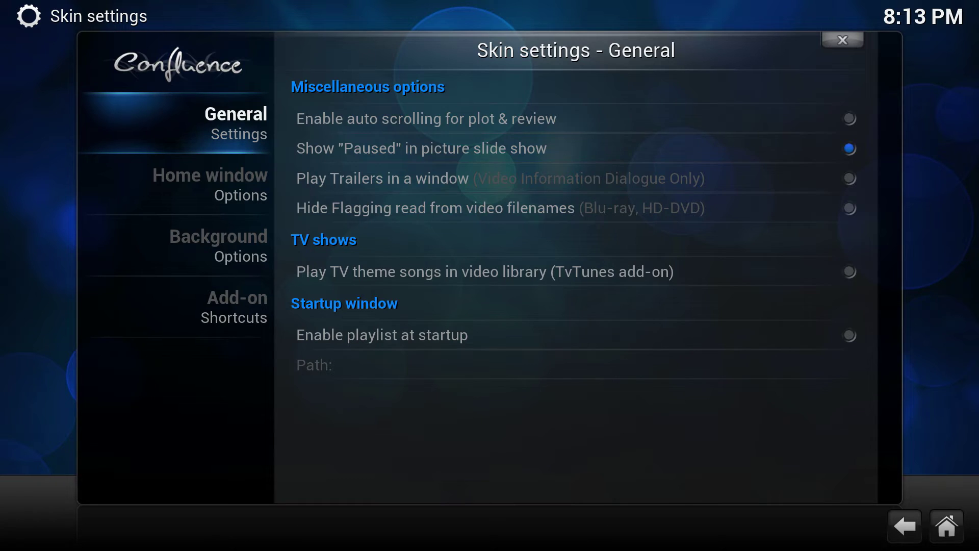
key(Right)
key(Down)
key(Down)
key(Down)
key(Down)
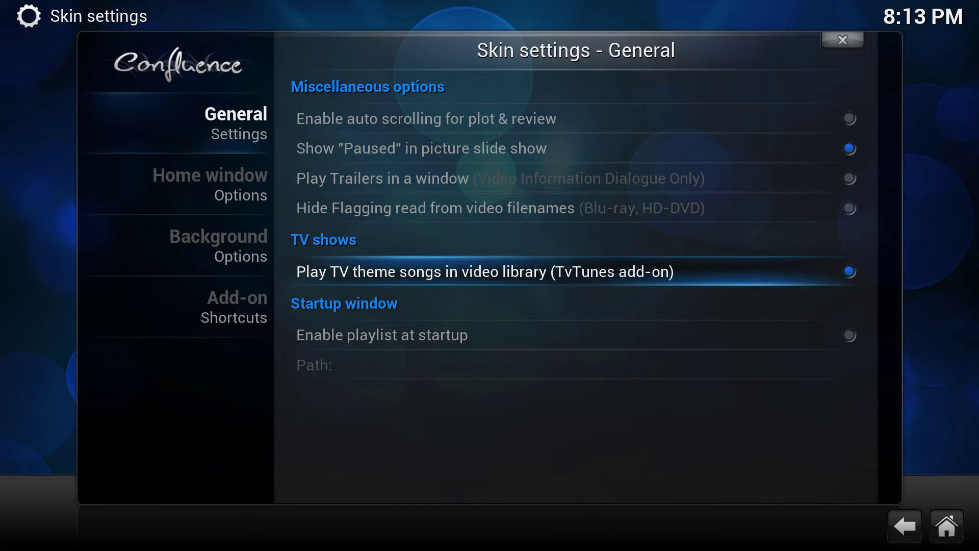
key(Escape)
key(Escape)
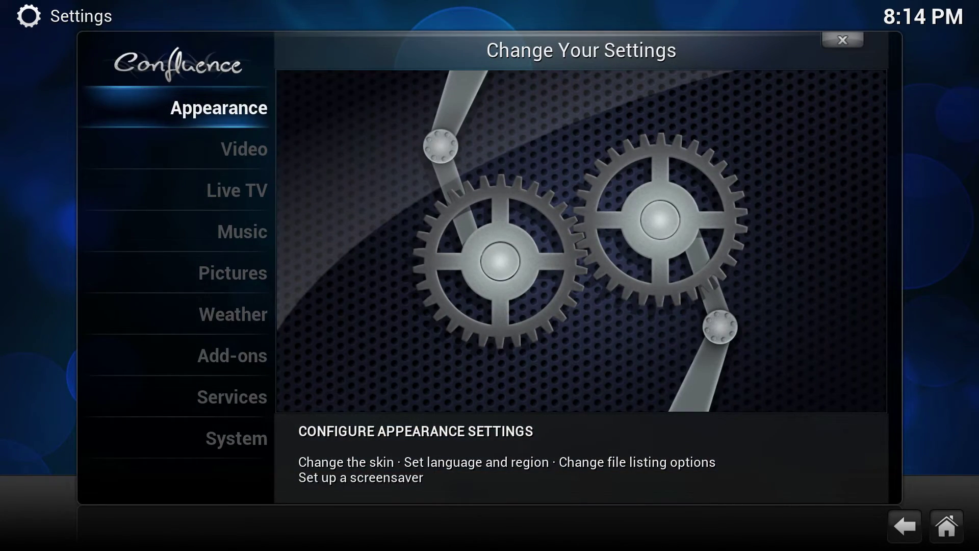
key(Escape)
key(Left)
key(Left)
key(Left)
key(Return)
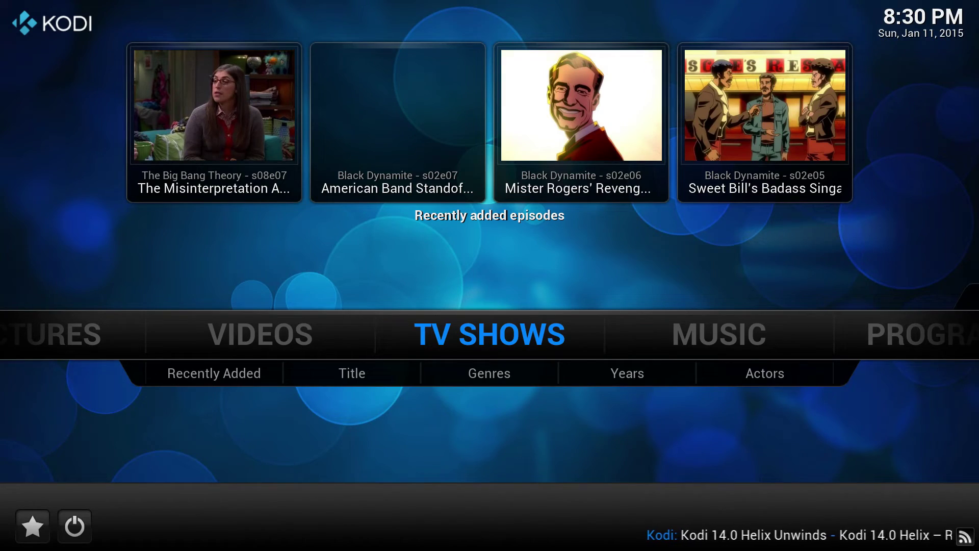
key(Right)
key(Right)
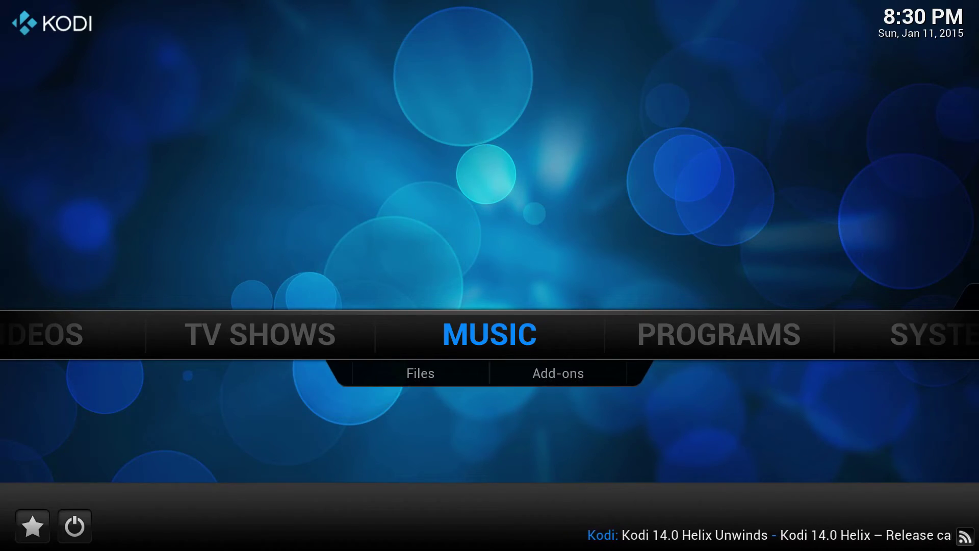
key(Left)
key(Left)
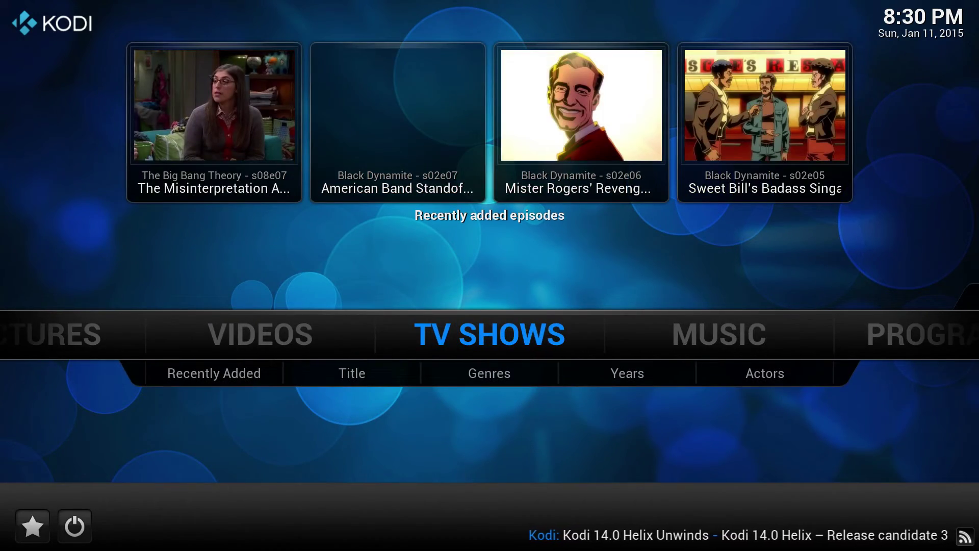
key(Return)
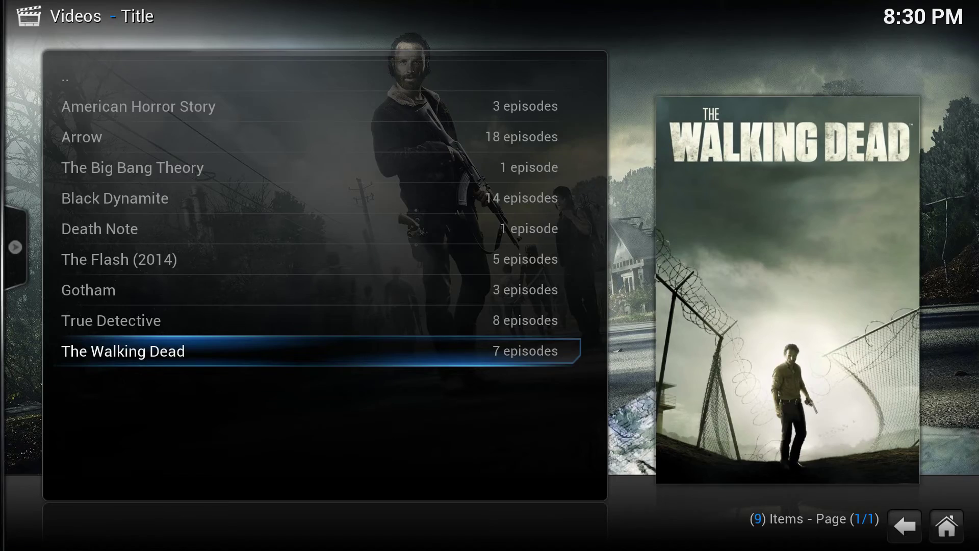
key(Return)
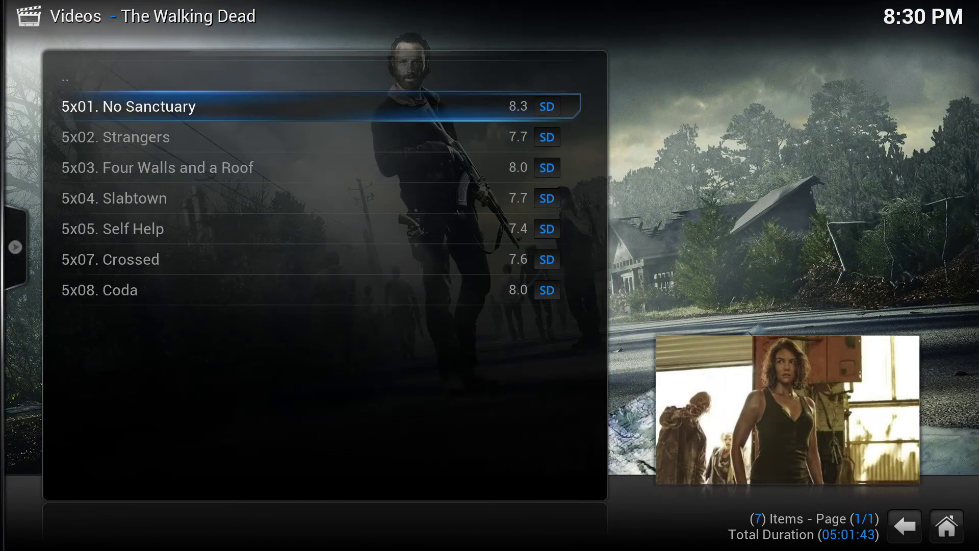
key(Down)
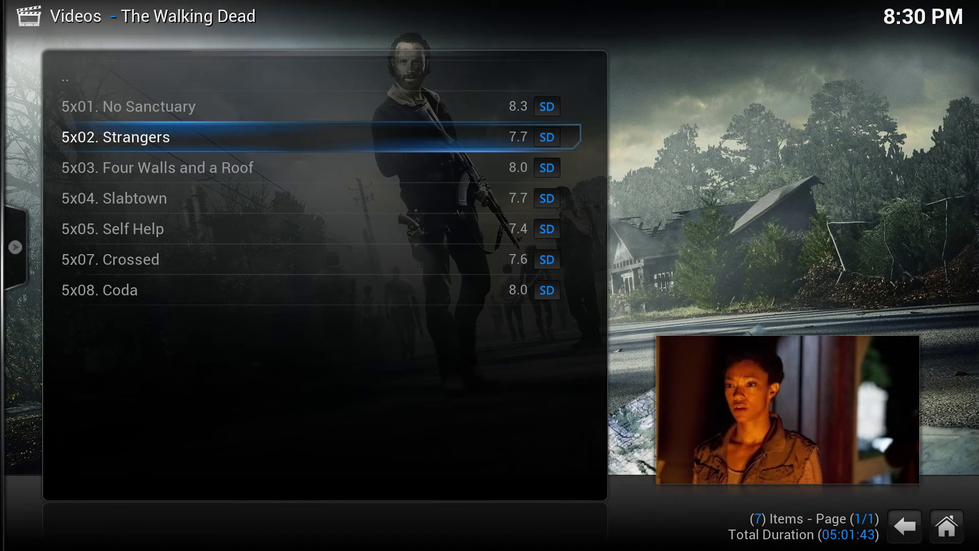
key(BackSpace)
key(Up)
key(Up)
key(Up)
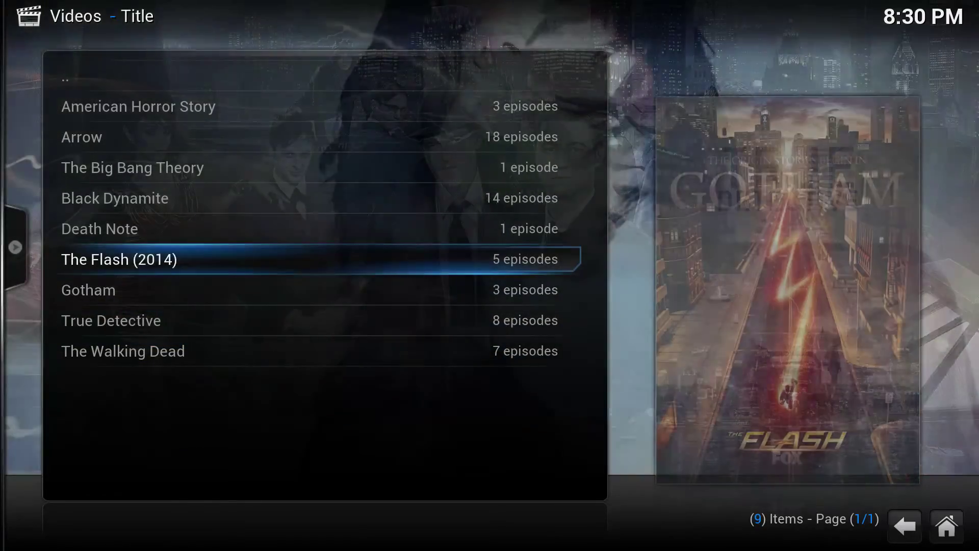
key(Return)
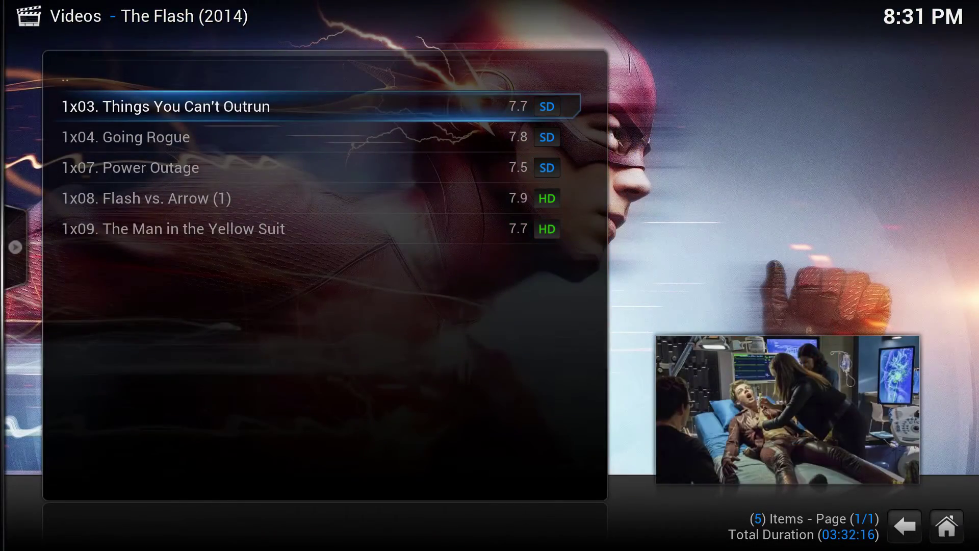
key(Down)
key(Down)
key(BackSpace)
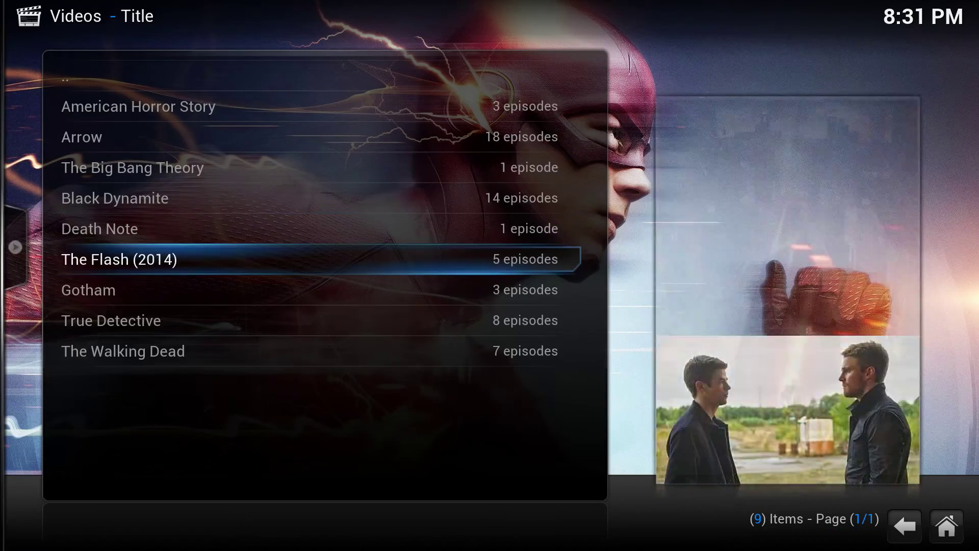
key(Up)
key(Up)
key(Up)
key(Up)
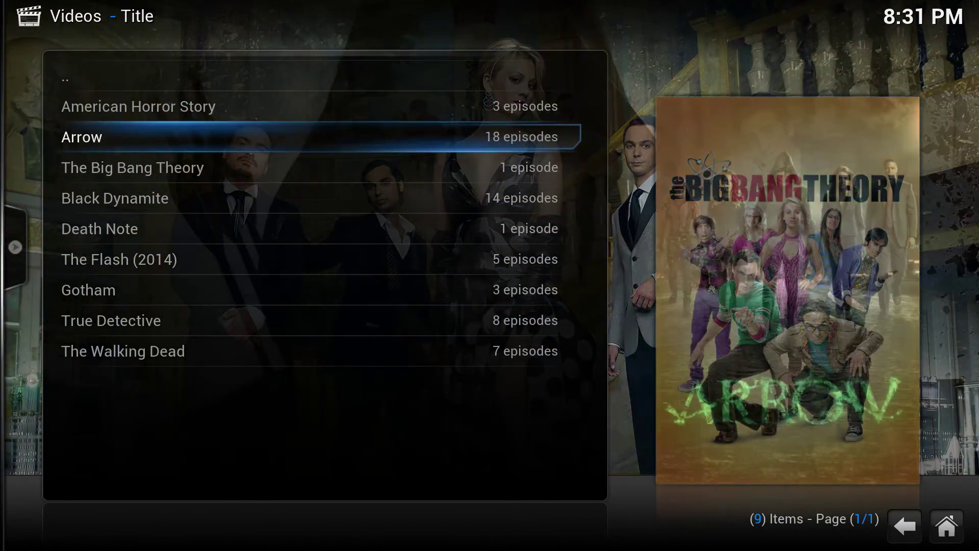
key(Down)
key(Return)
key(Down)
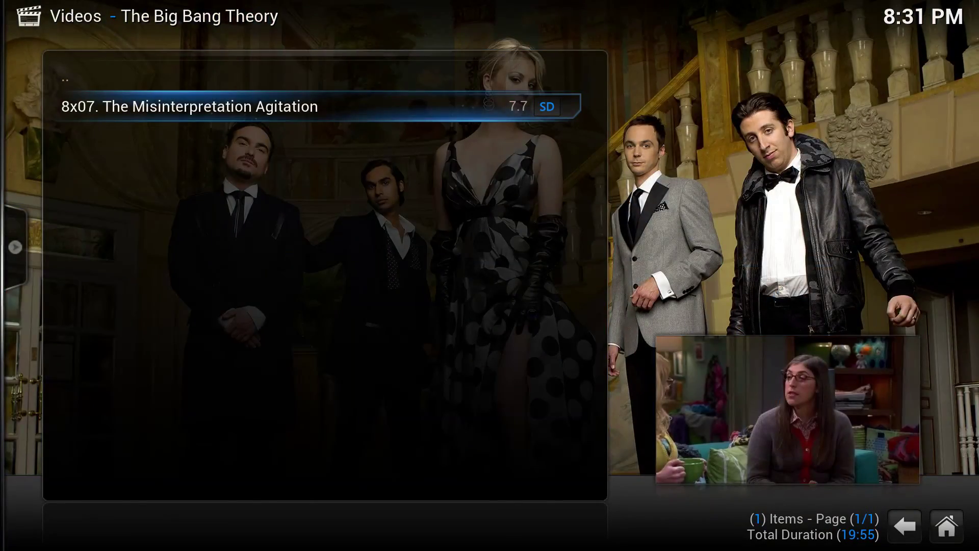
key(BackSpace)
key(BackSpace)
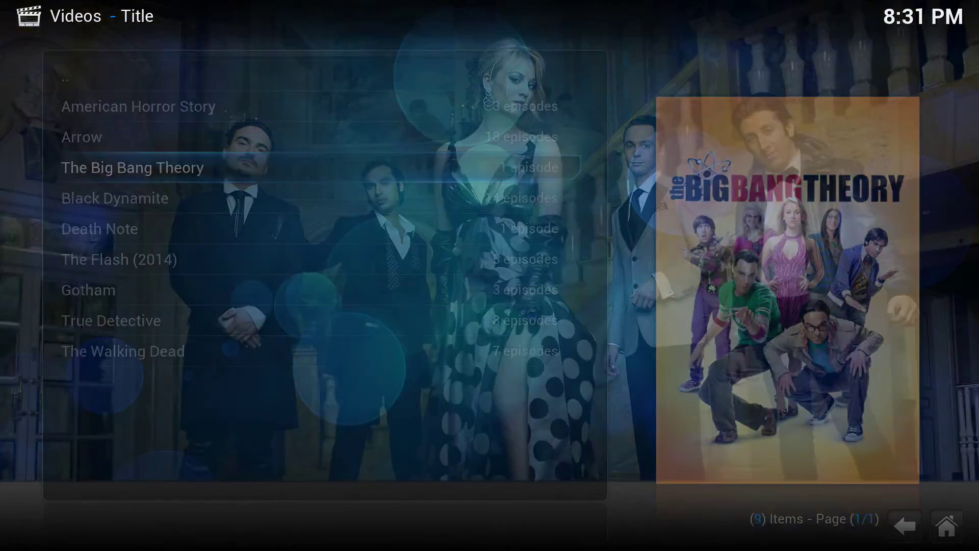
key(Left)
key(Right)
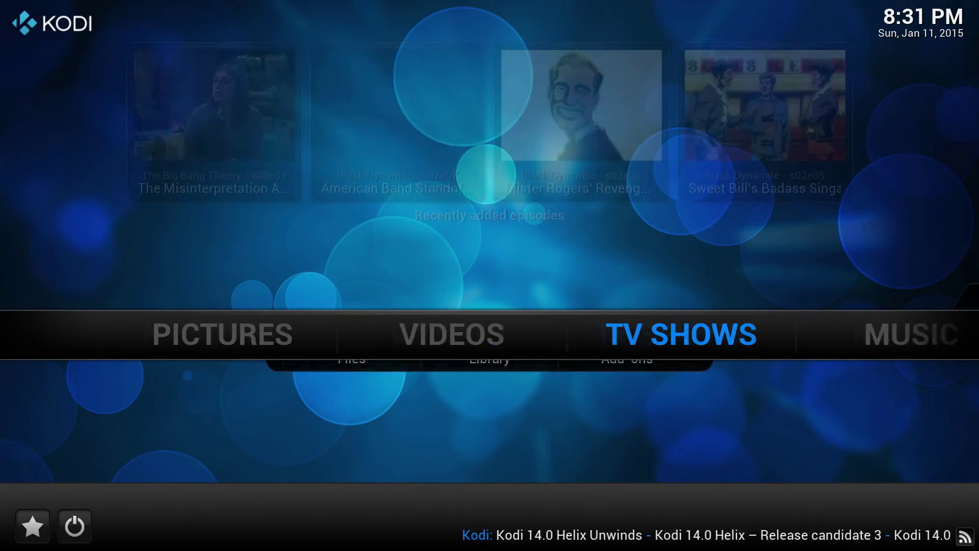
key(Right)
key(Right)
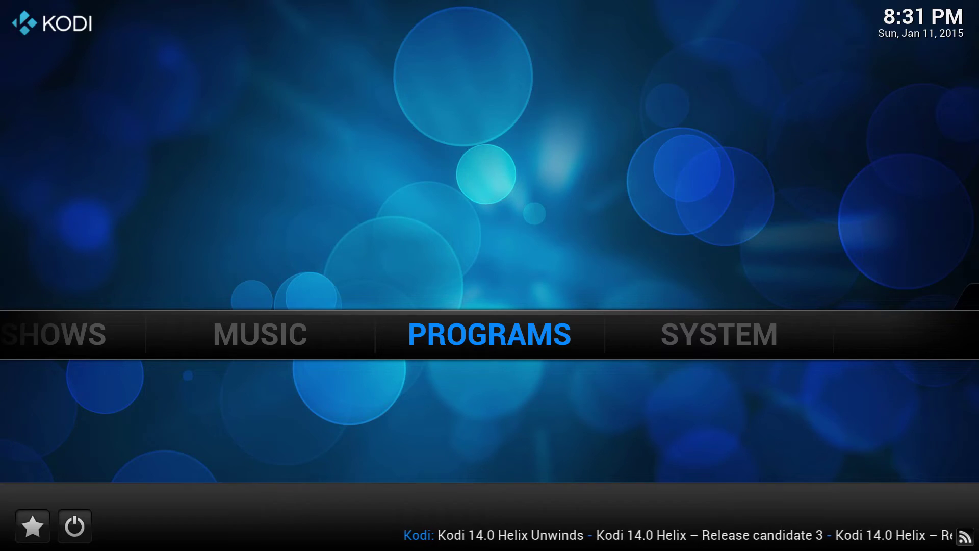
key(Right)
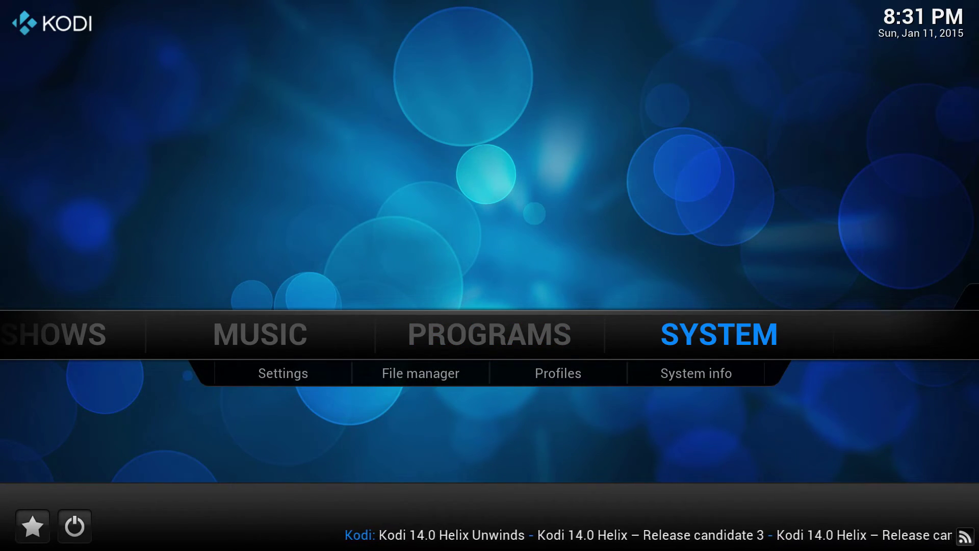
Open the Appearance settings and view the list of installed skins
key(Return)
key(Return)
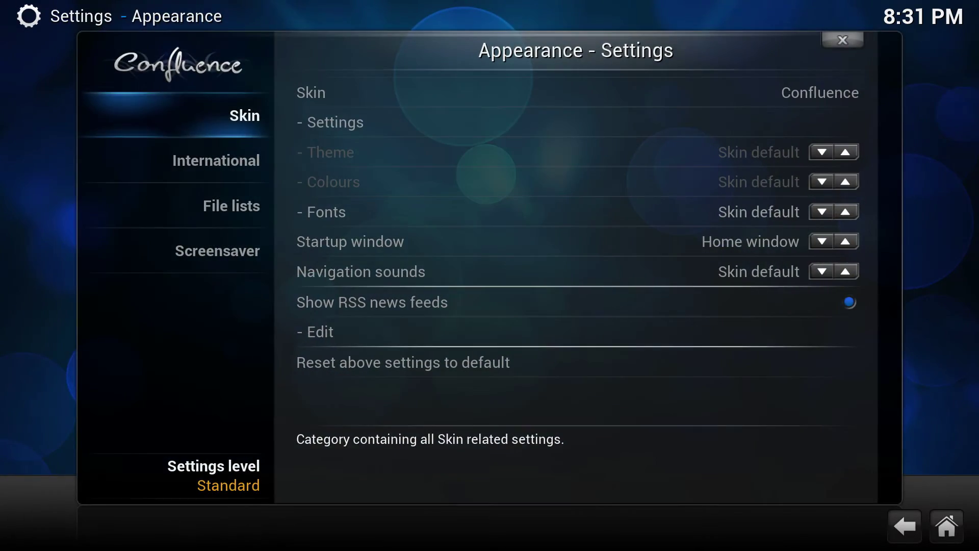
key(Return)
key(Right)
key(Return)
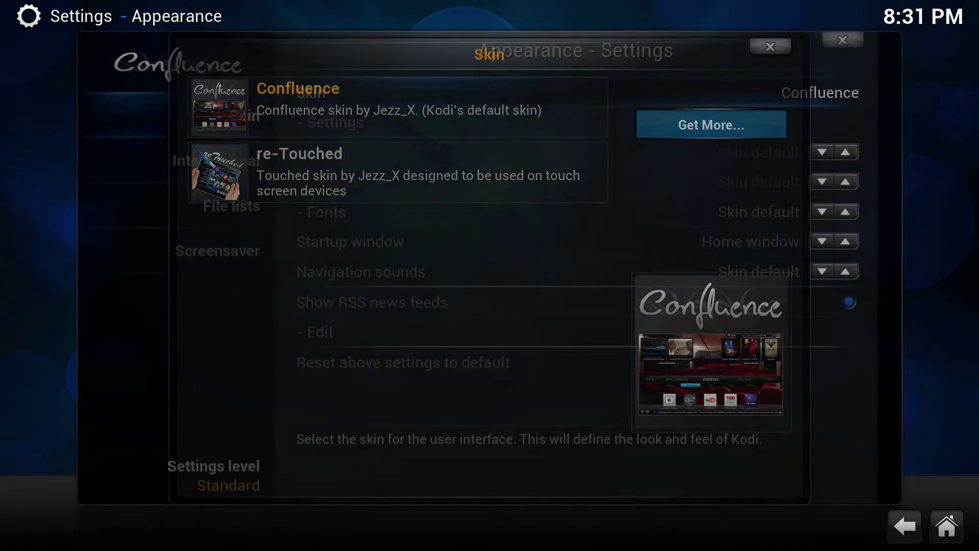
key(BackSpace)
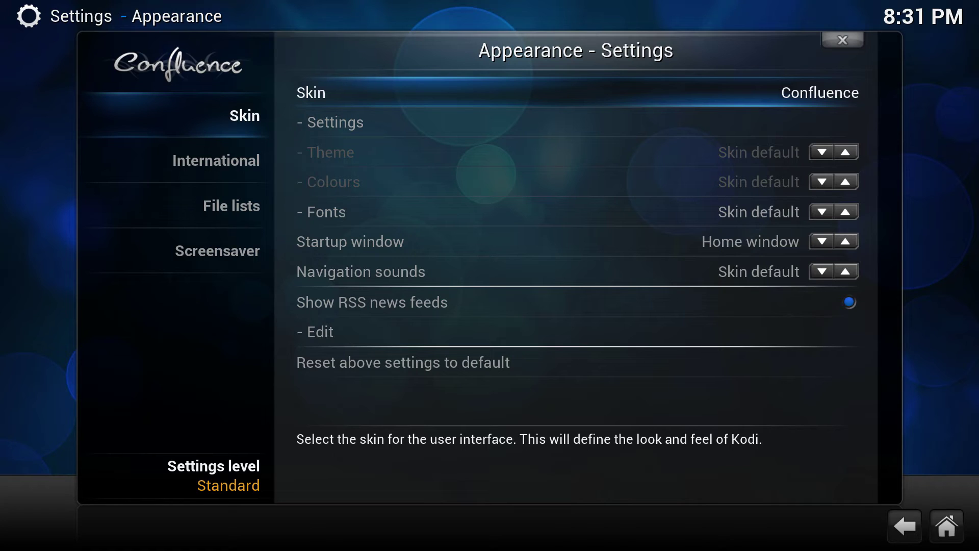
key(Left)
key(Right)
Install the Titan MediaBrowser 3.2.30 skin from Get More, then back out to home
key(Return)
key(Right)
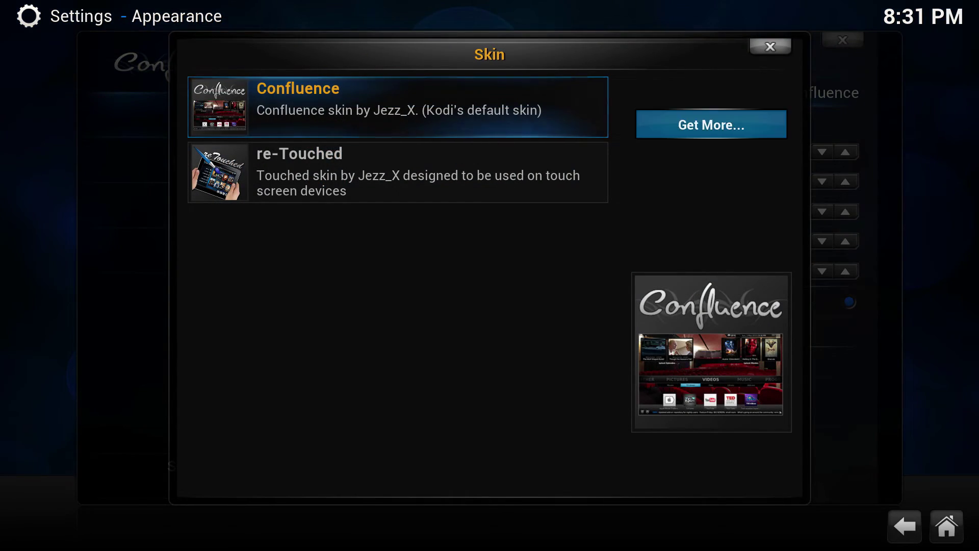
key(Escape)
key(Up)
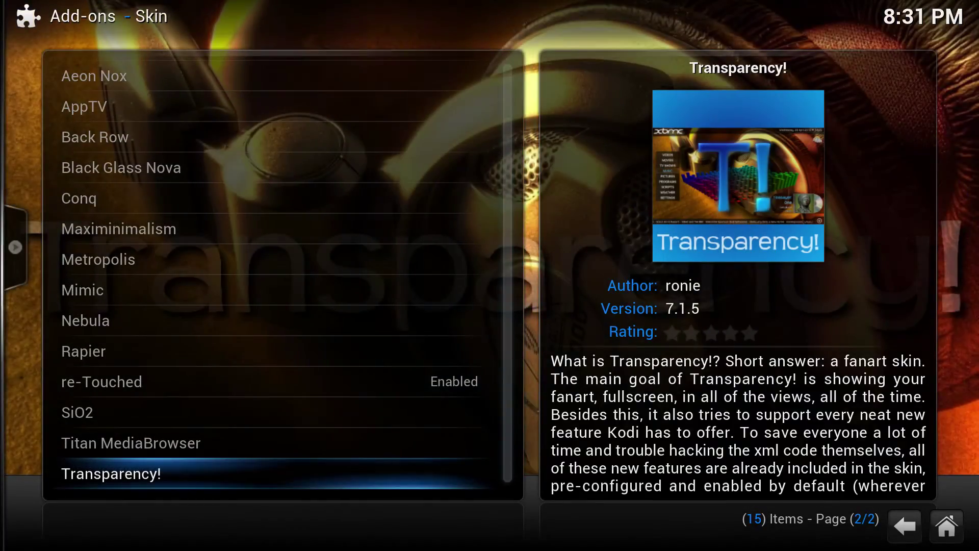
key(Up)
key(Return)
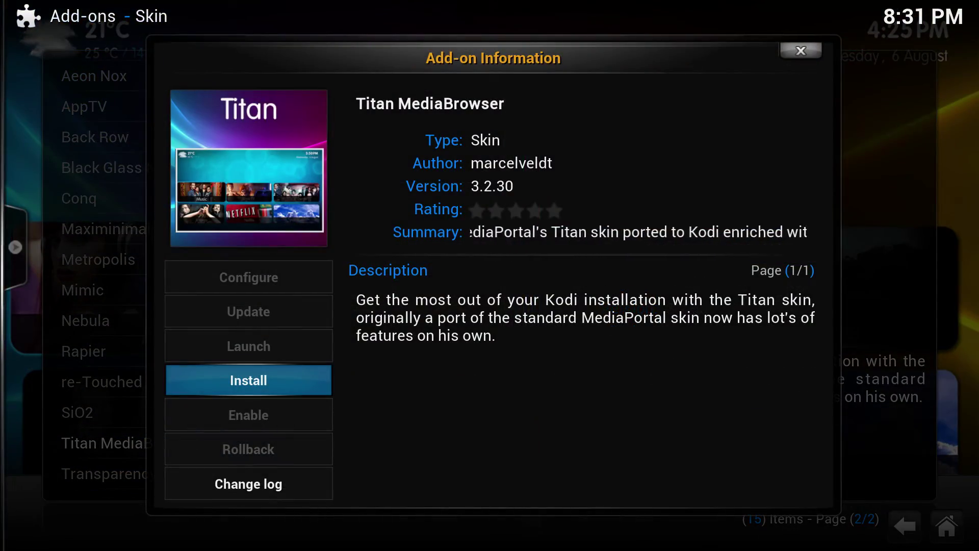
key(Escape)
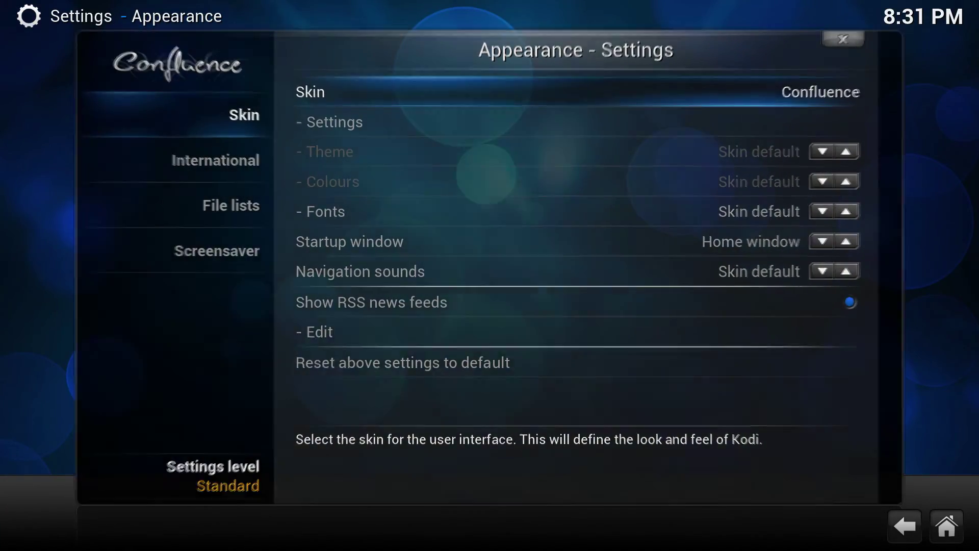
key(Escape)
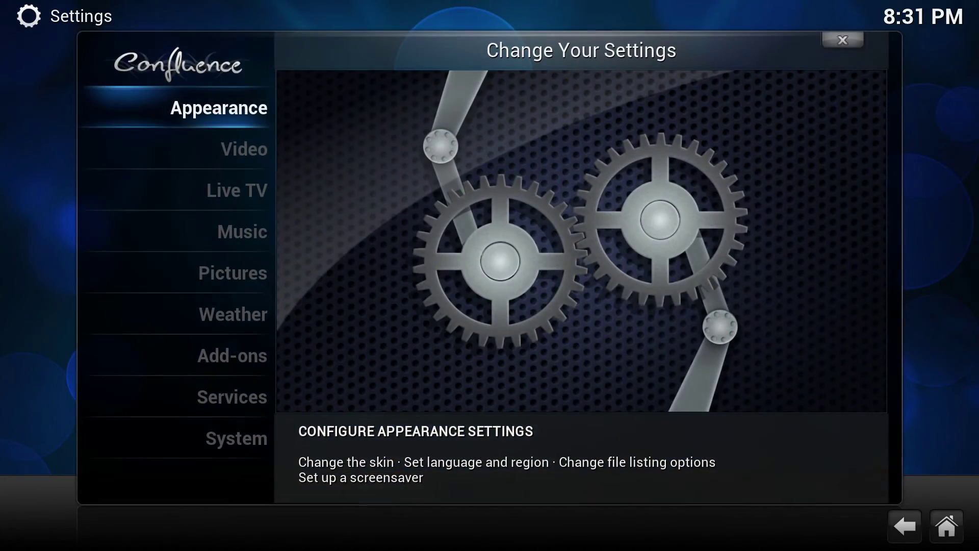
key(Escape)
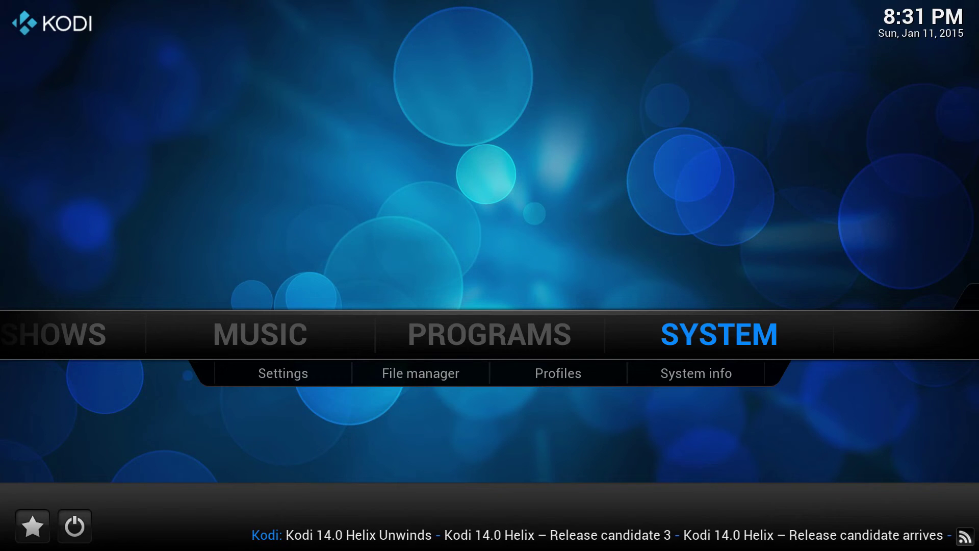
Switch Kodi to windowed mode and bring up the Run box for shell:startup
key(backslash)
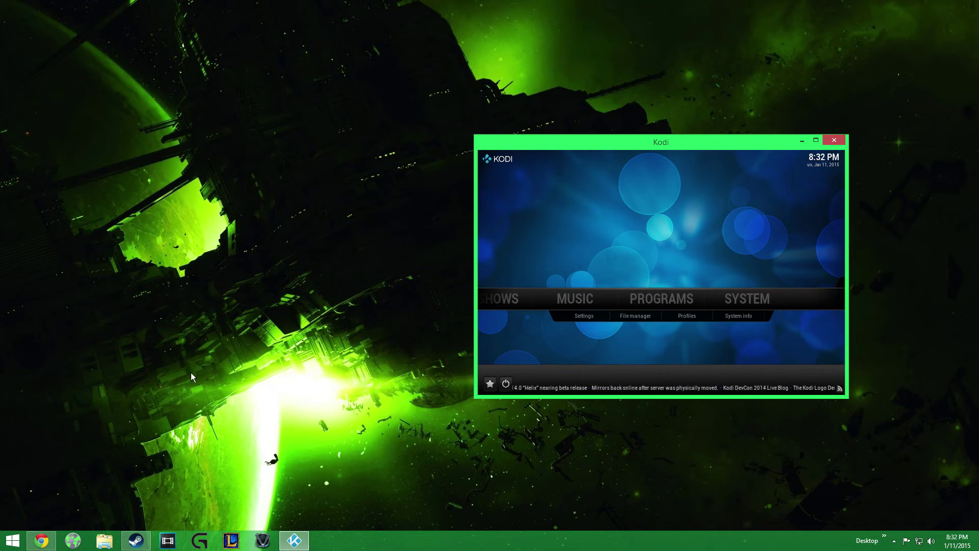
key(super+r)
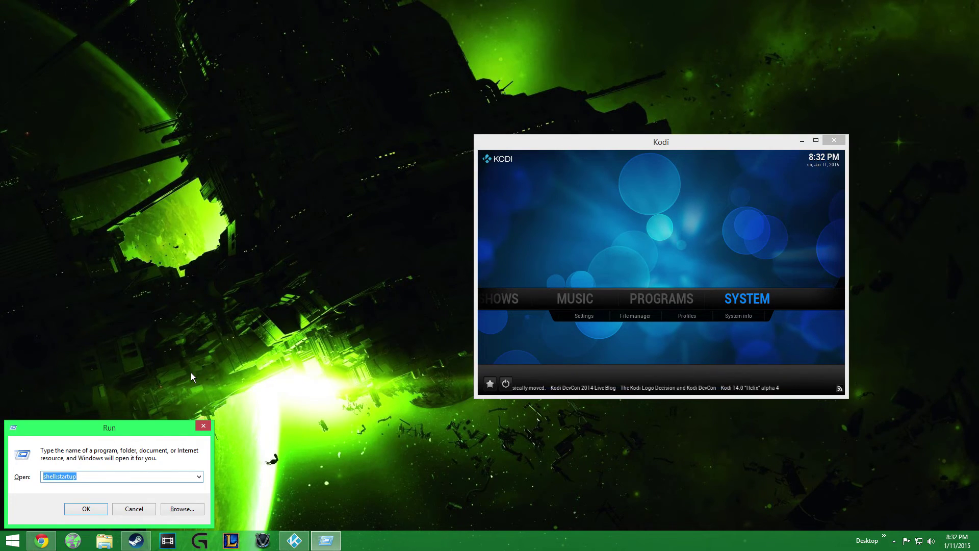
Open the Startup folder docked right, with a second Explorer window beside it
key(Return)
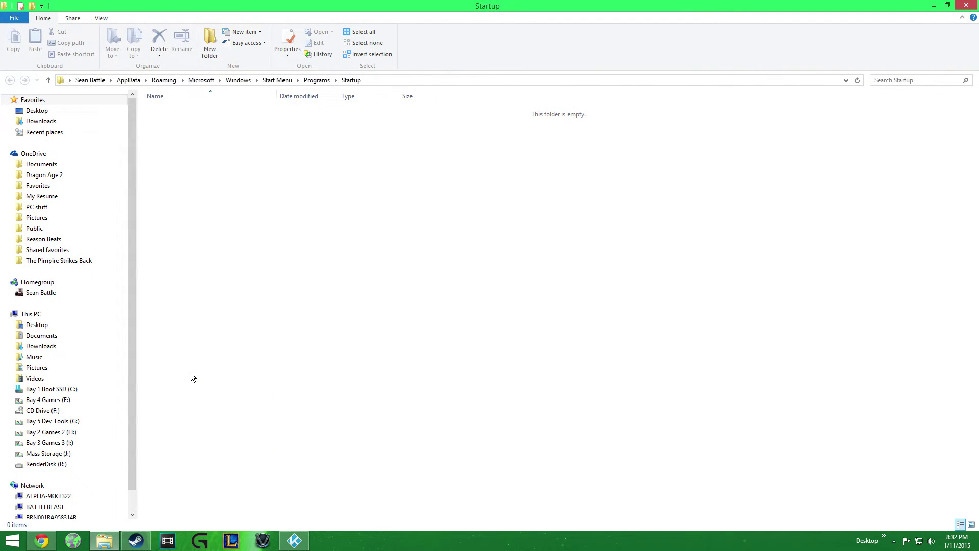
drag(603, 11, 977, 40)
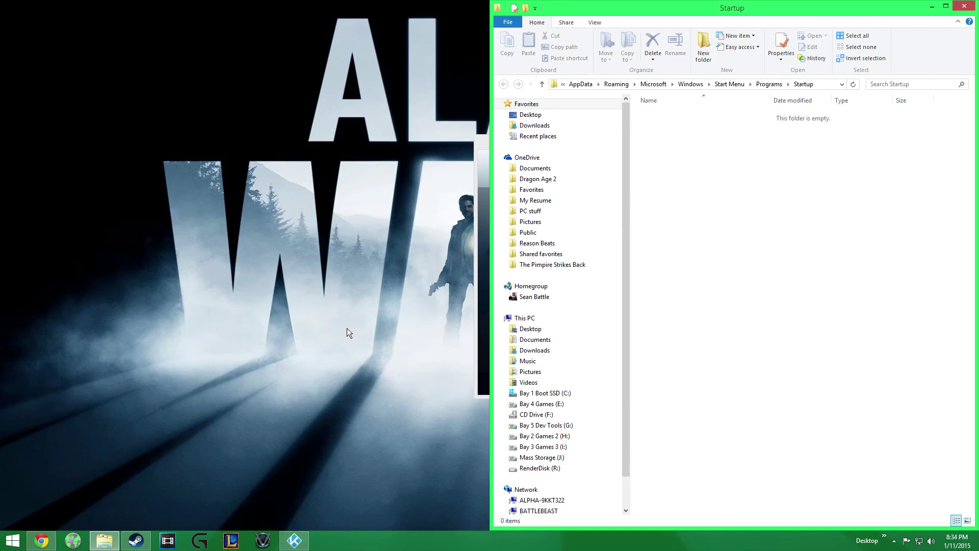
click(133, 429)
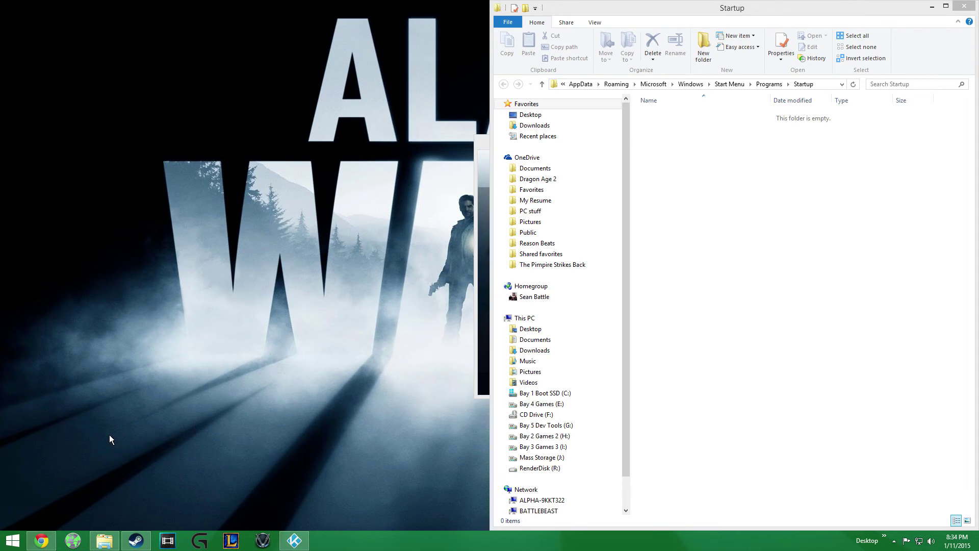
key(super+e)
drag(599, 11, 1, 32)
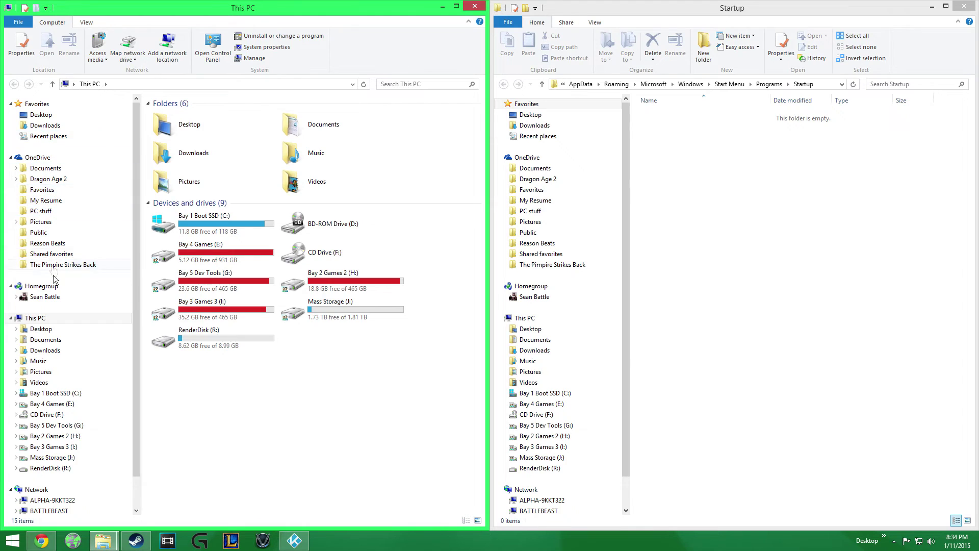
click(41, 328)
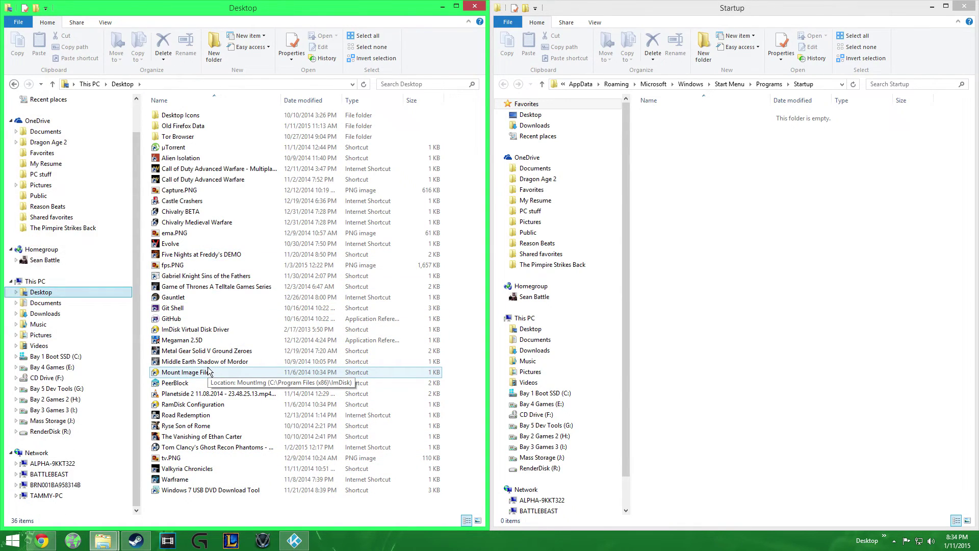
click(210, 318)
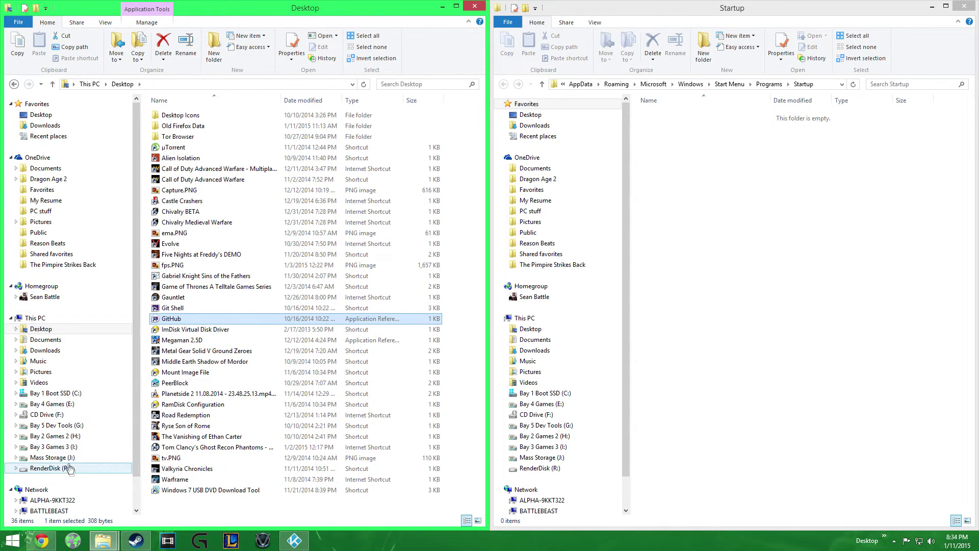
Create a desktop shortcut to Kodi.exe in C:\Program Files (x86)\Kodi
click(74, 393)
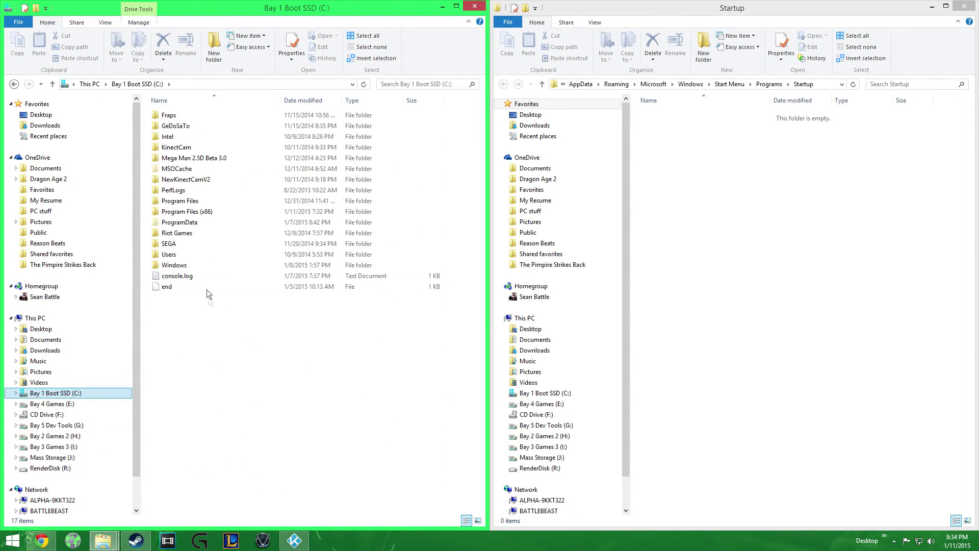
double_click(191, 212)
double_click(177, 395)
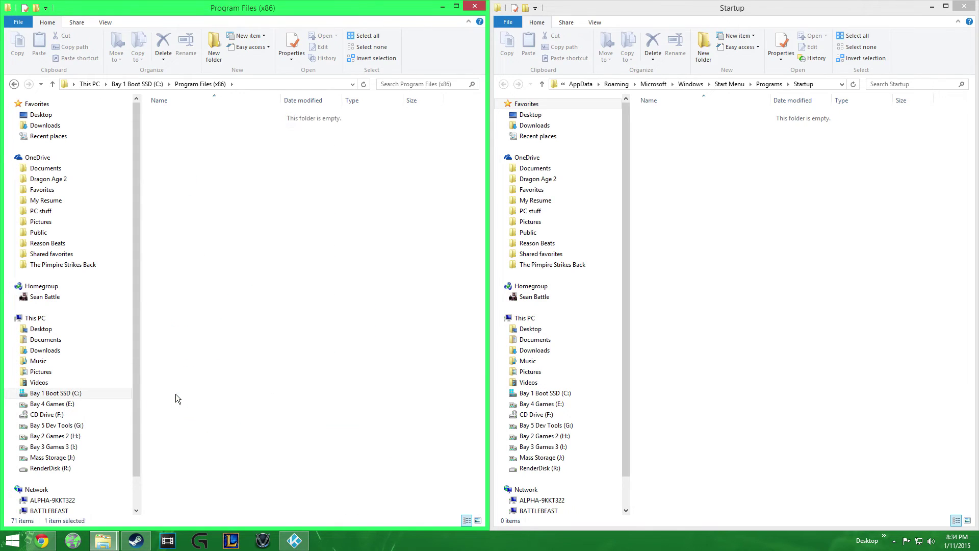
right_click(172, 202)
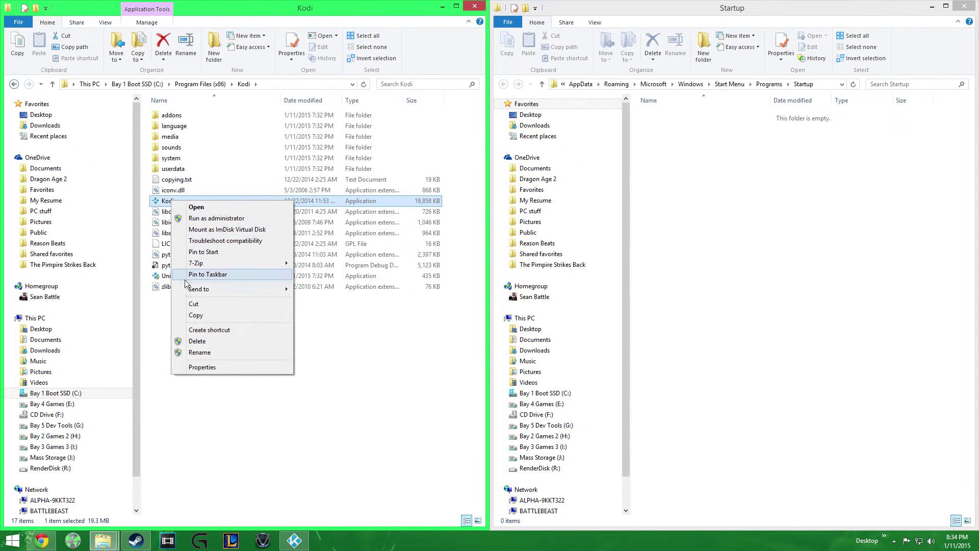
click(231, 331)
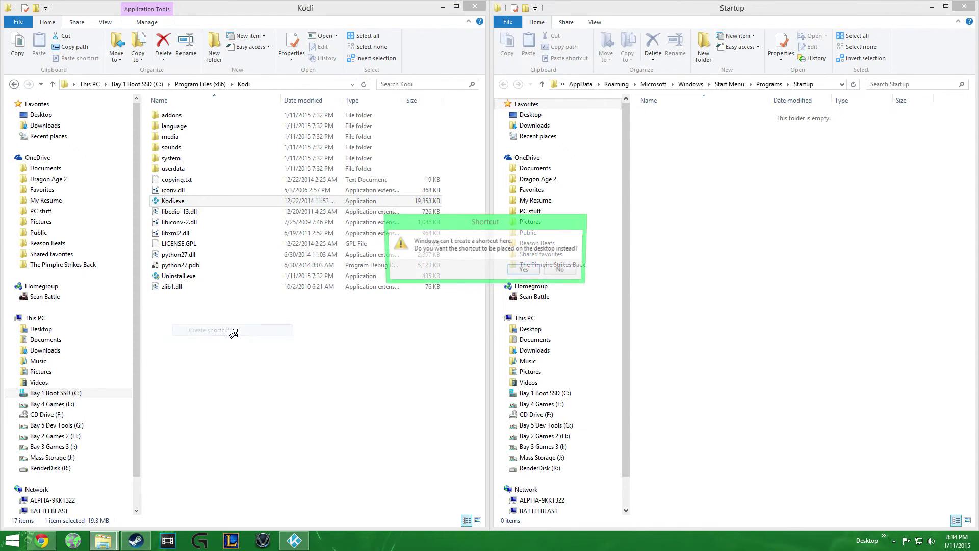
click(525, 270)
Move the Kodi.exe - Shortcut from the Desktop into the Startup folder
click(35, 330)
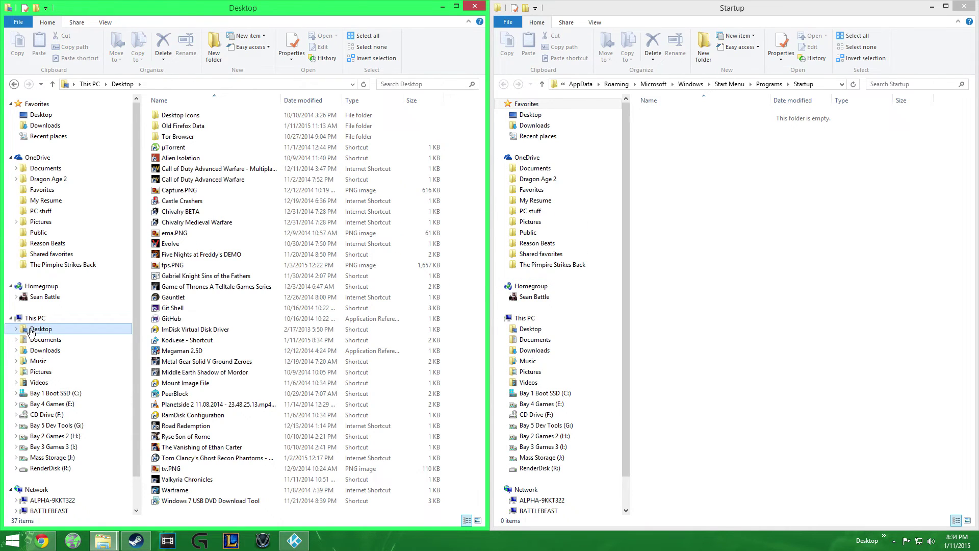
click(165, 341)
drag(165, 342, 716, 245)
click(474, 9)
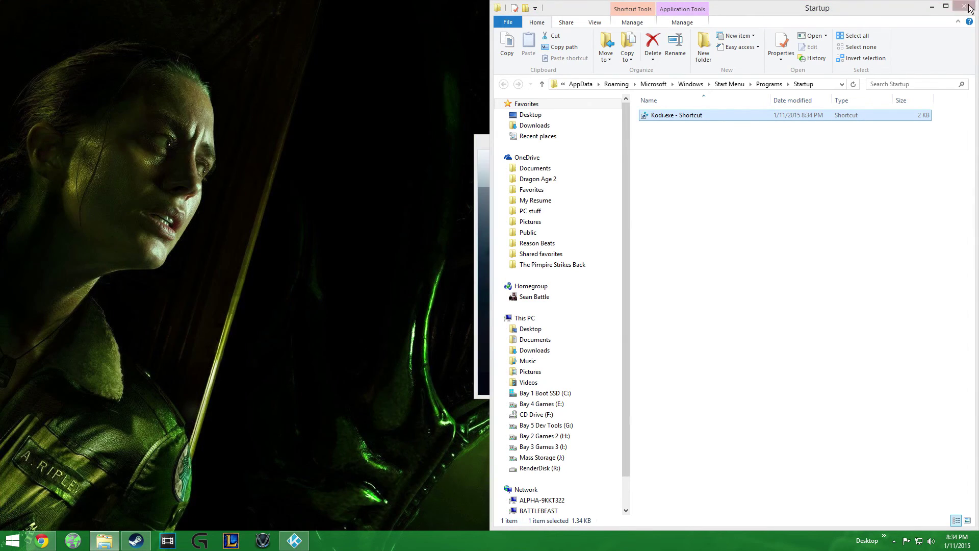
Close the Startup folder, return Kodi to full screen and leave its settings
click(963, 7)
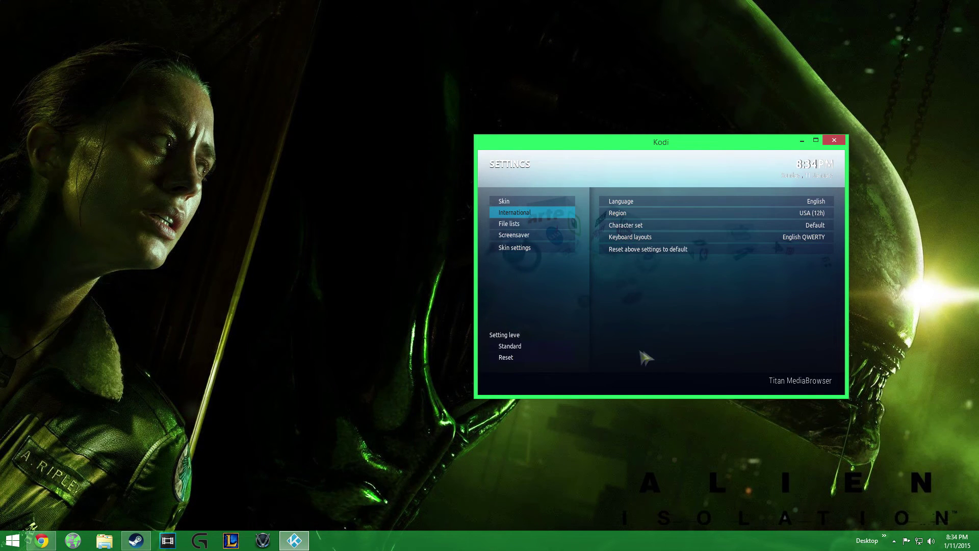
key(backslash)
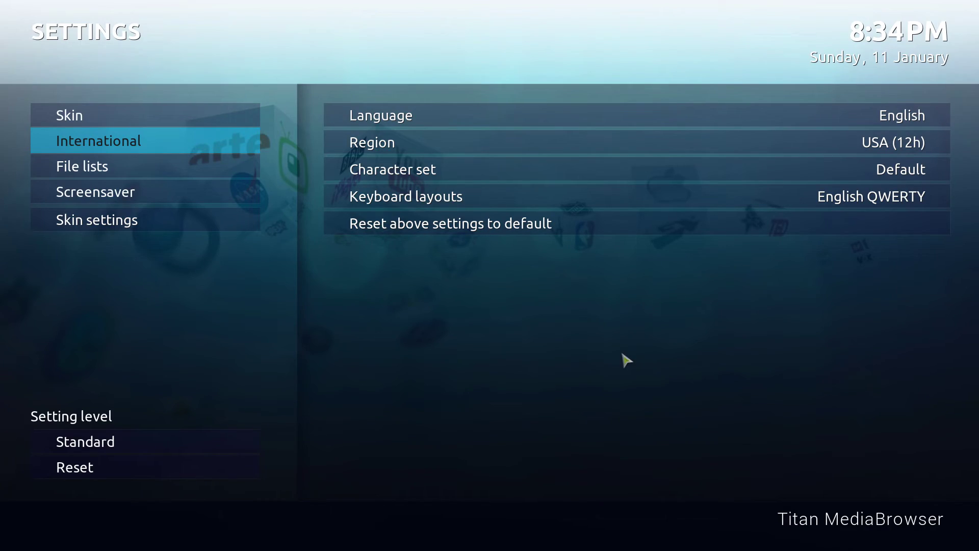
key(Up)
key(Escape)
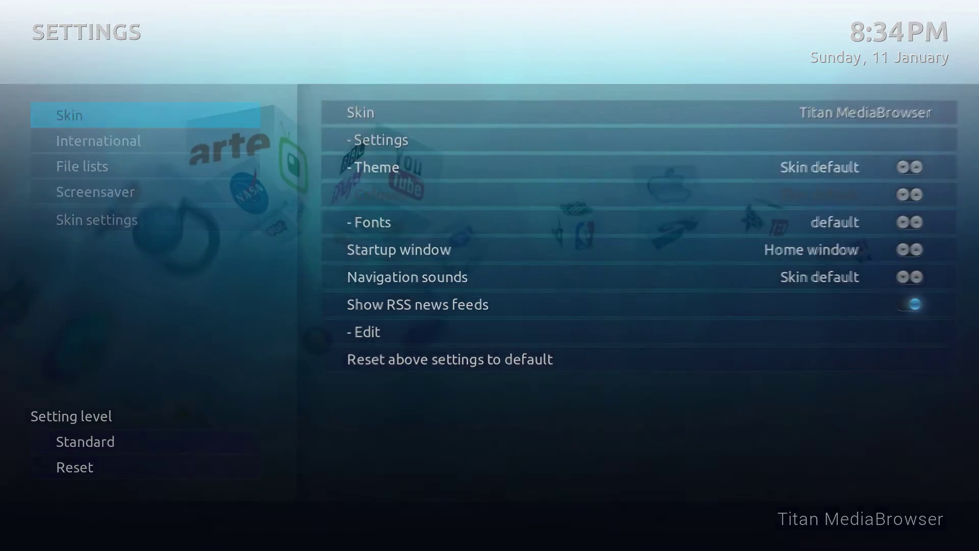
key(Escape)
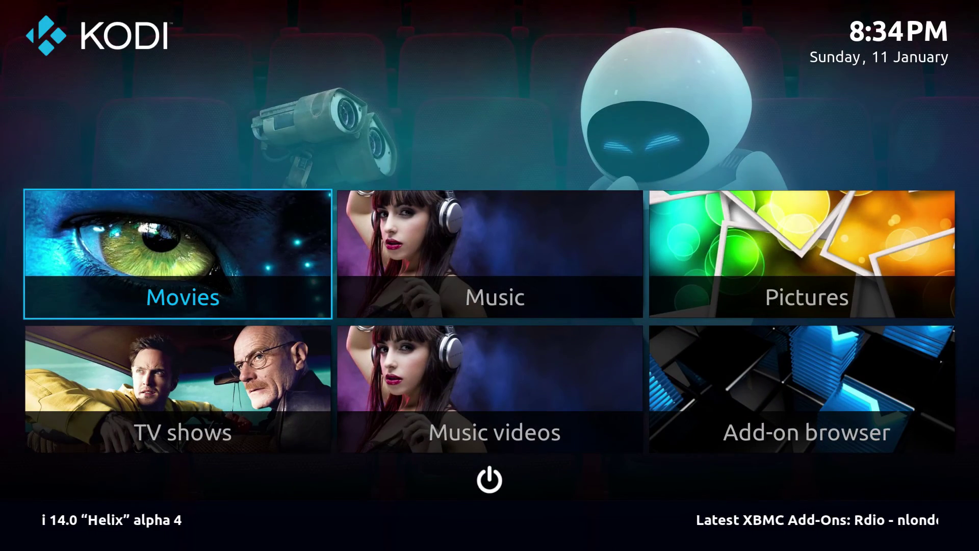
Move across the Titan home menu to the Settings tile and open it
key(Right)
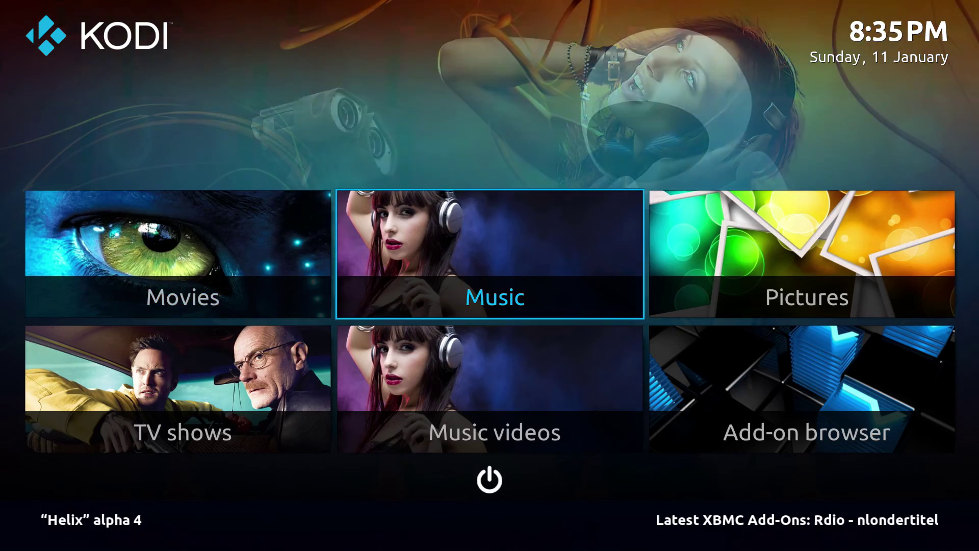
key(Right)
key(Left)
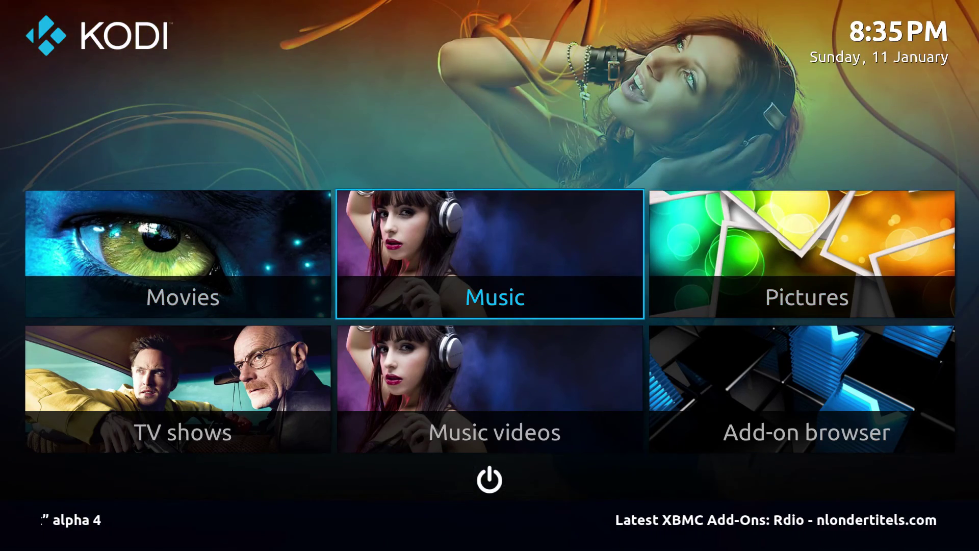
key(Right)
key(Right)
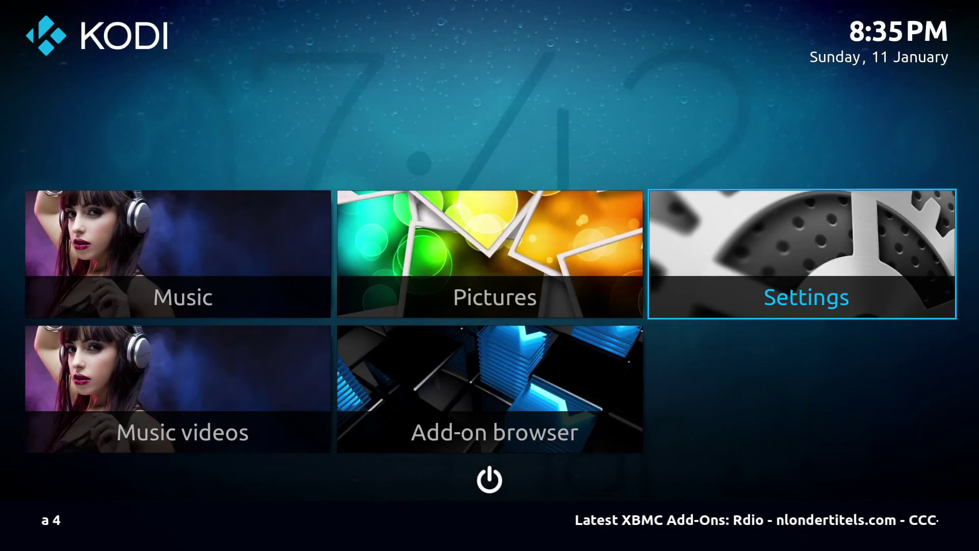
key(Return)
In Titan's general skin settings, enable 'Play TV theme songs in video library (TvTunes add-on)', then return home
key(Down)
key(Return)
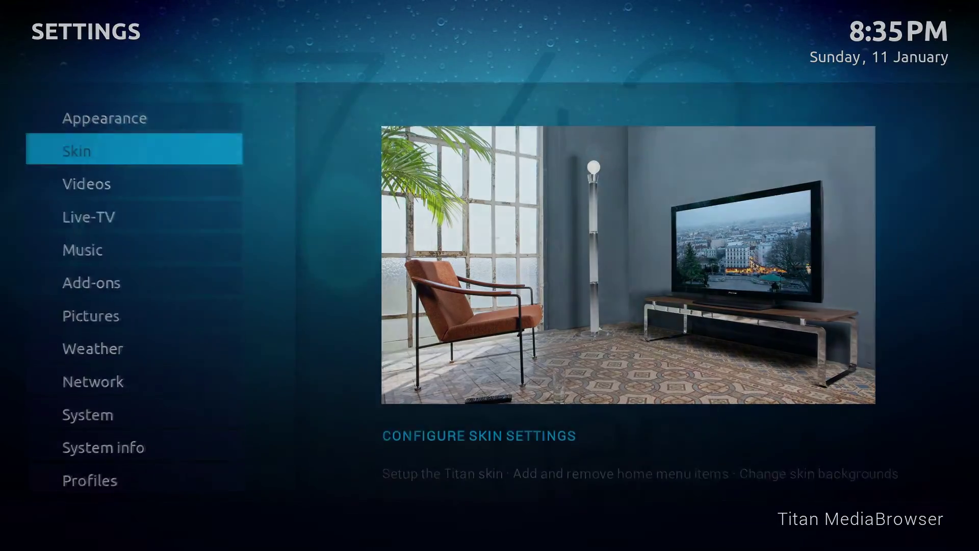
key(Down)
key(Down)
key(Down)
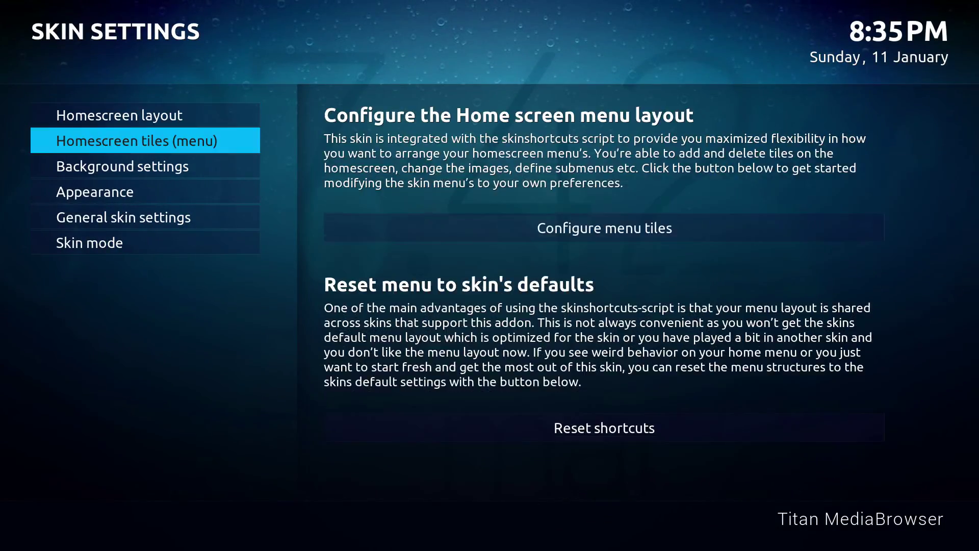
key(Down)
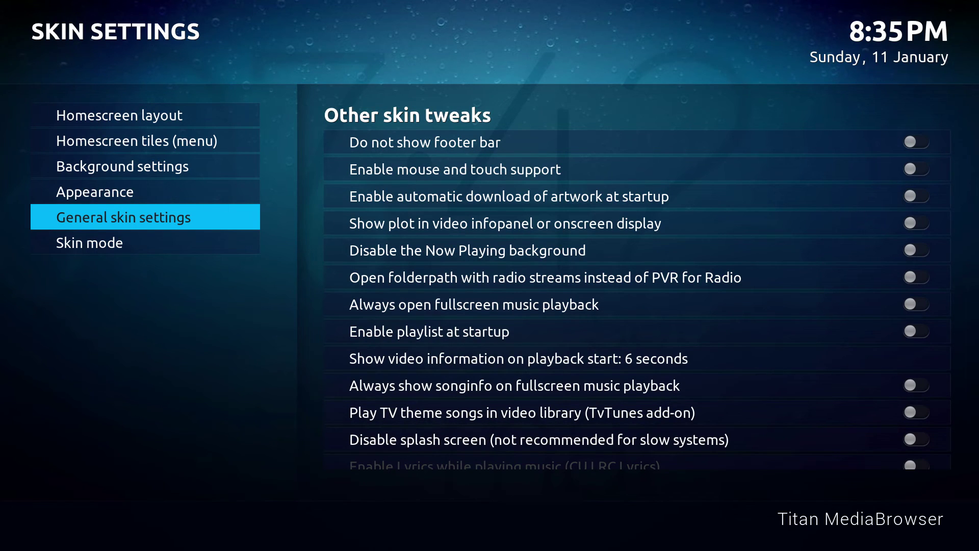
key(Right)
key(Down)
key(Down)
key(Down)
key(Down)
key(Down)
key(Down)
key(Down)
key(Down)
key(Down)
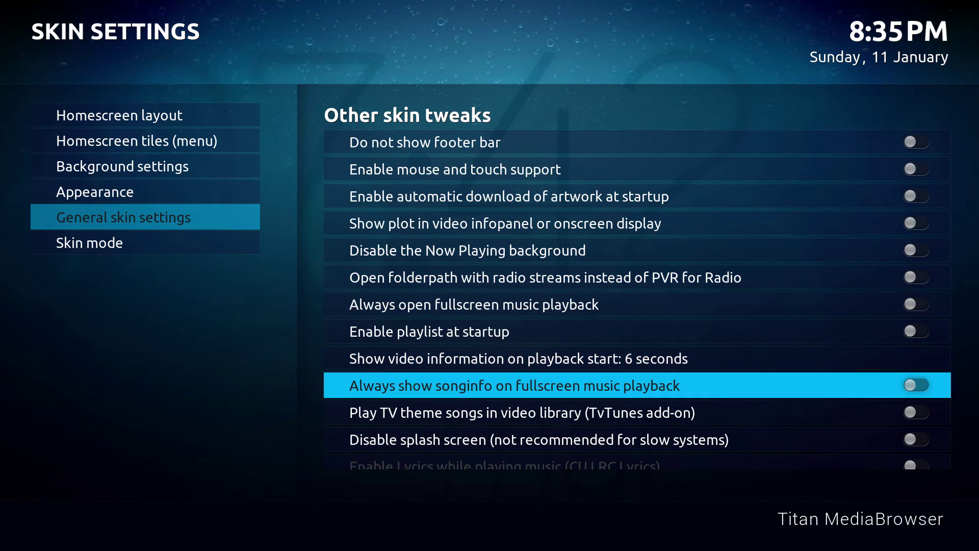
key(Down)
key(Return)
key(BackSpace)
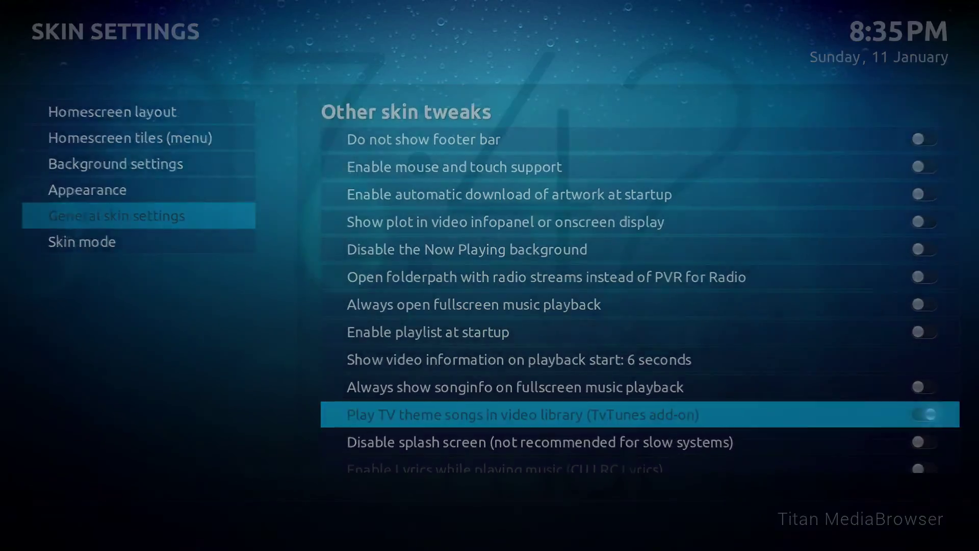
key(BackSpace)
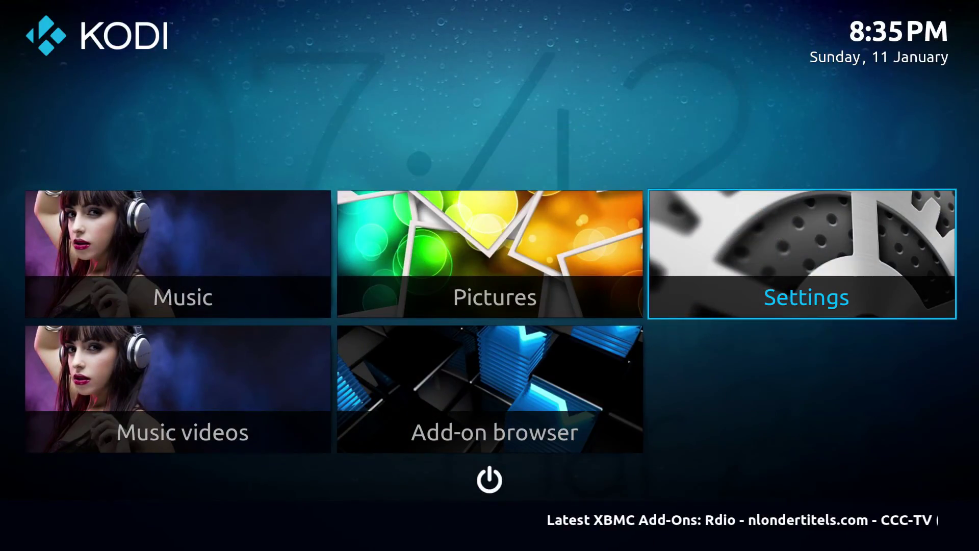
key(Left)
key(Right)
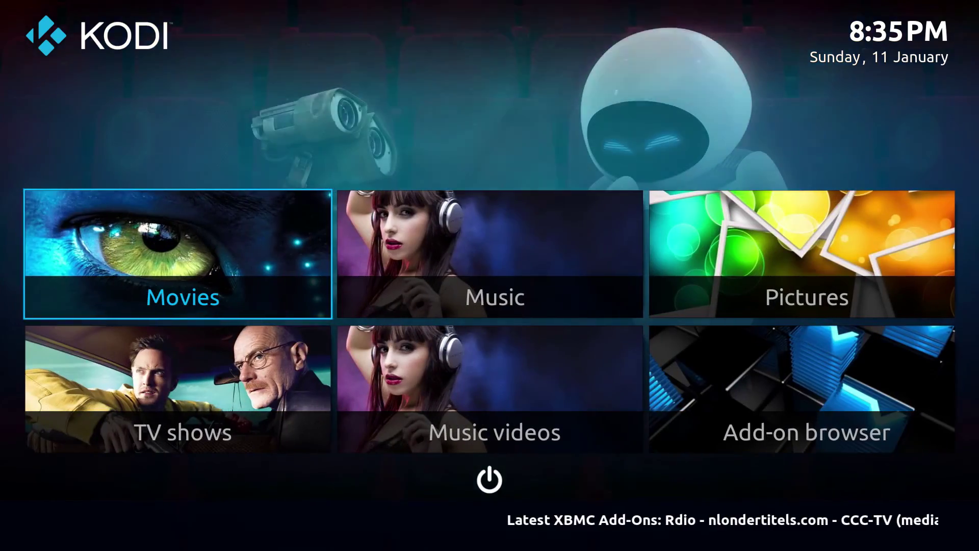
key(Down)
key(Return)
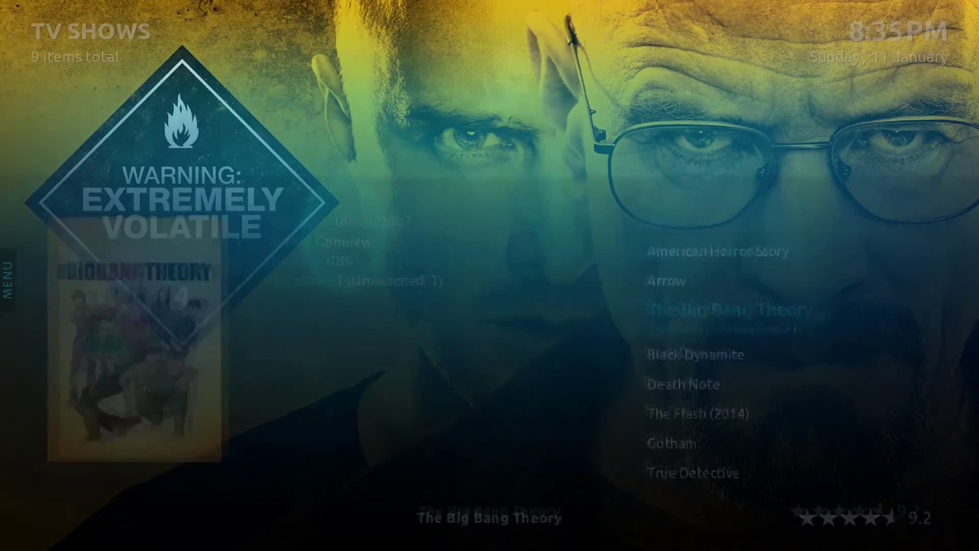
key(Down)
key(Return)
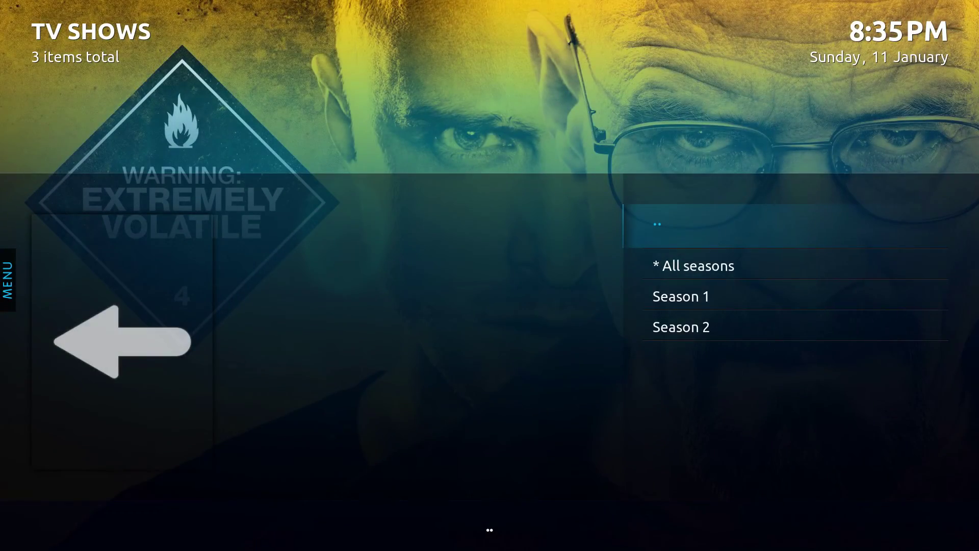
key(Down)
key(Down)
key(Return)
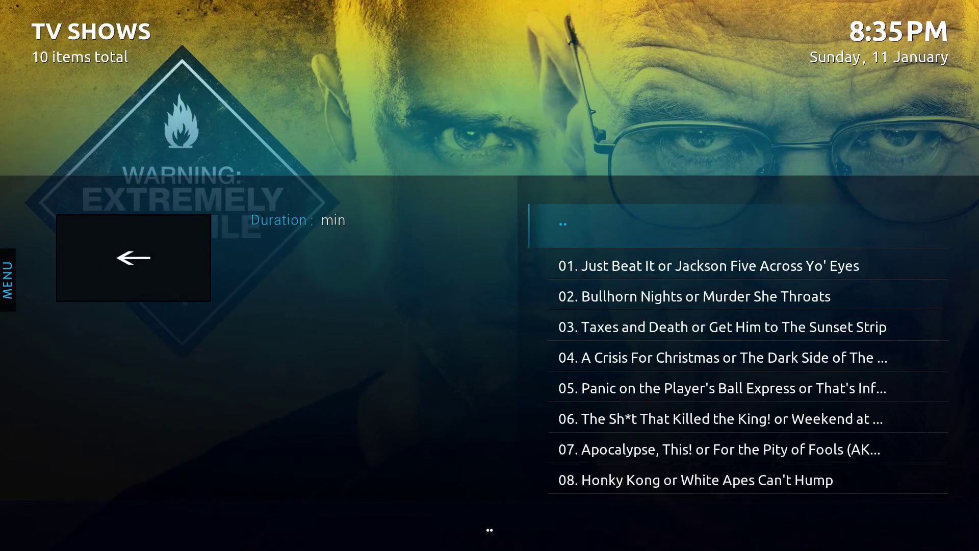
key(BackSpace)
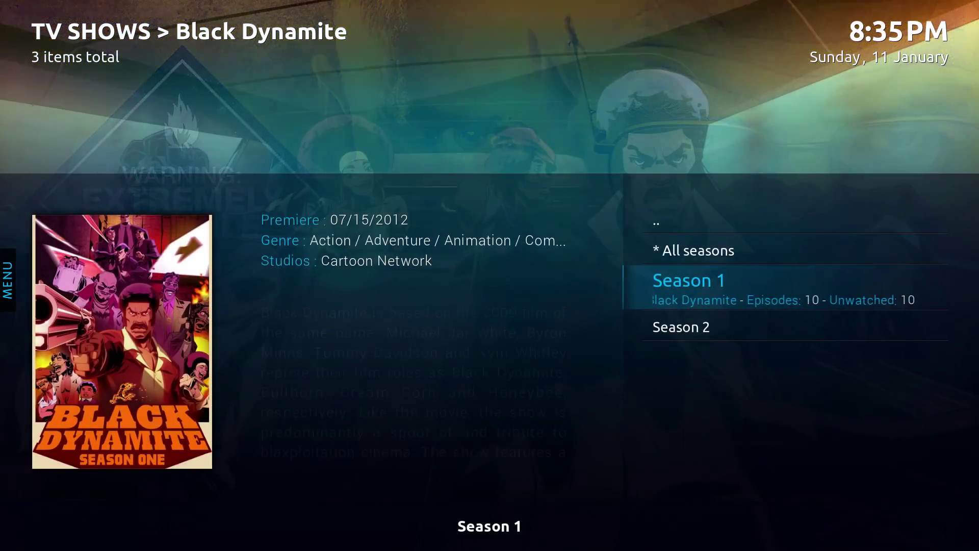
key(BackSpace)
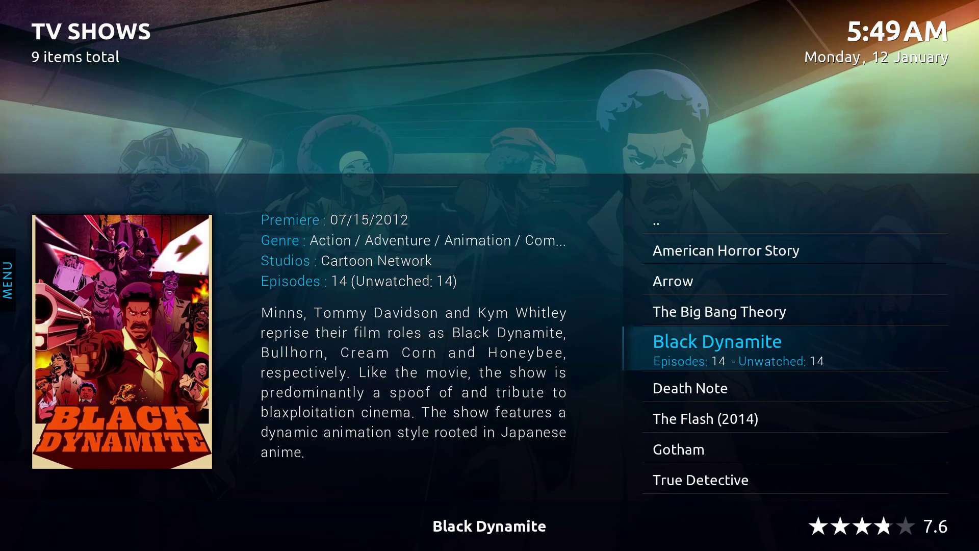
key(Return)
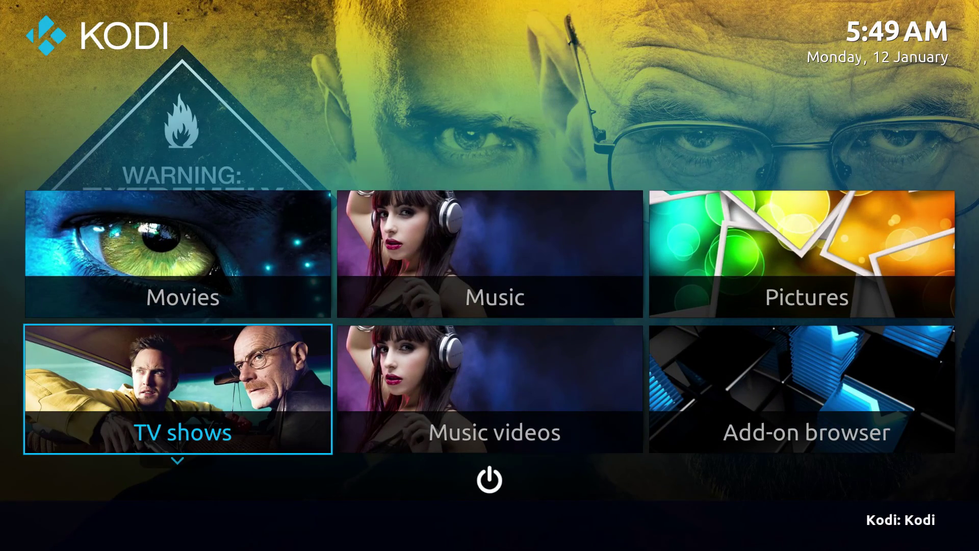
Go from the home menu through Settings and Skin to Homescreen tiles (menu) > Configure menu tiles
key(Up)
key(Right)
key(Right)
key(Right)
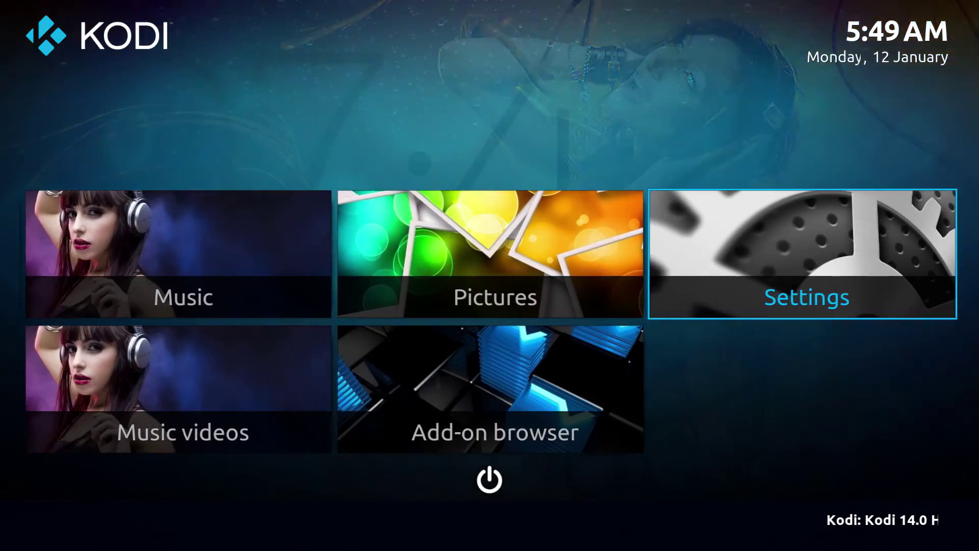
key(Left)
key(Left)
key(Left)
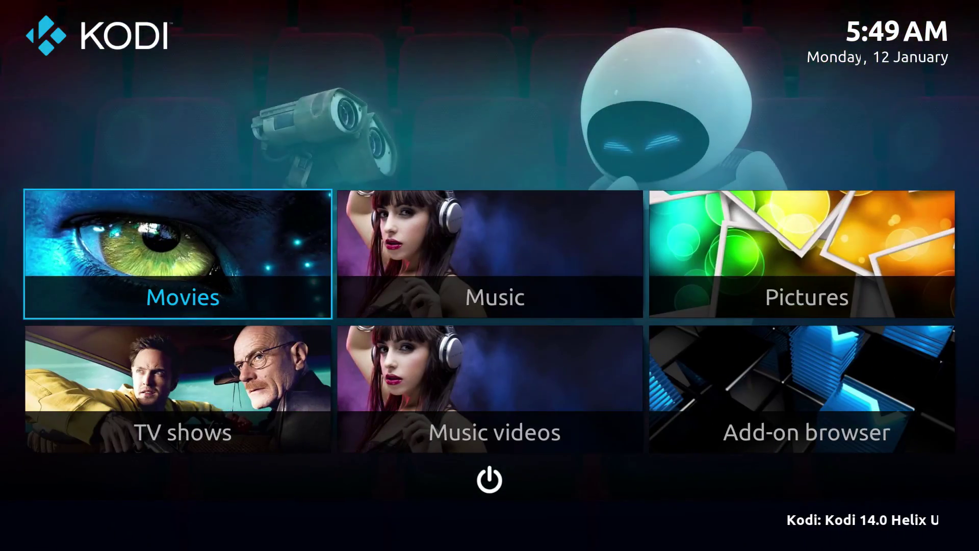
key(Down)
key(Right)
key(Right)
key(Up)
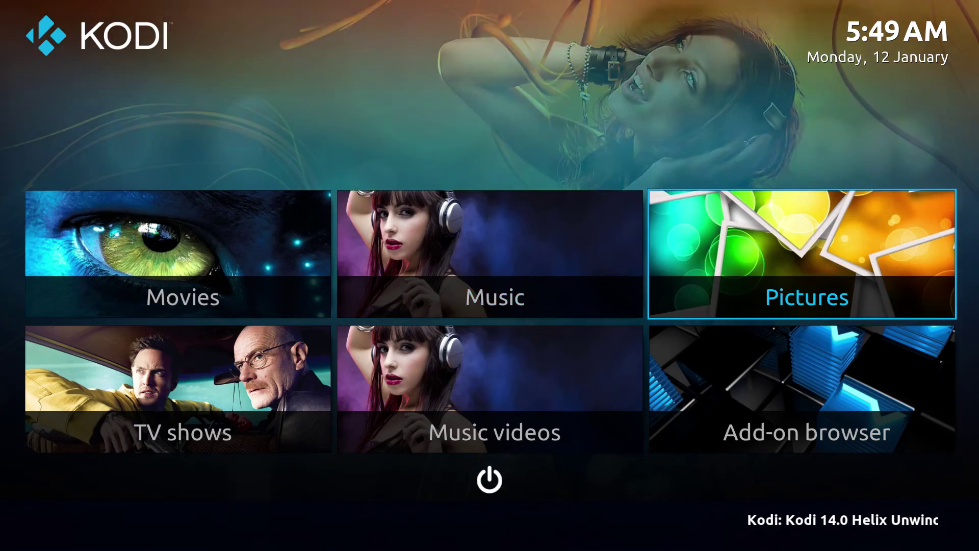
key(Right)
key(Return)
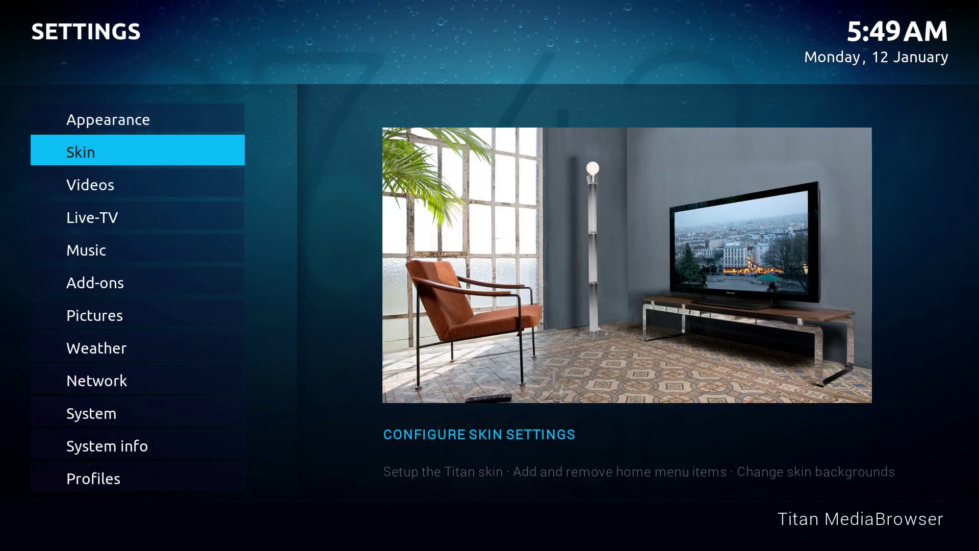
key(Return)
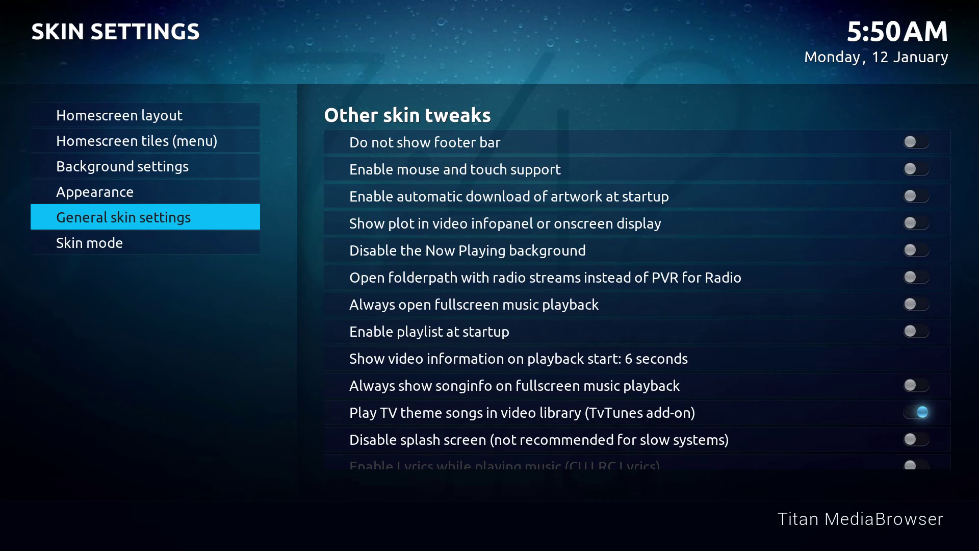
key(Up)
key(Up)
key(Up)
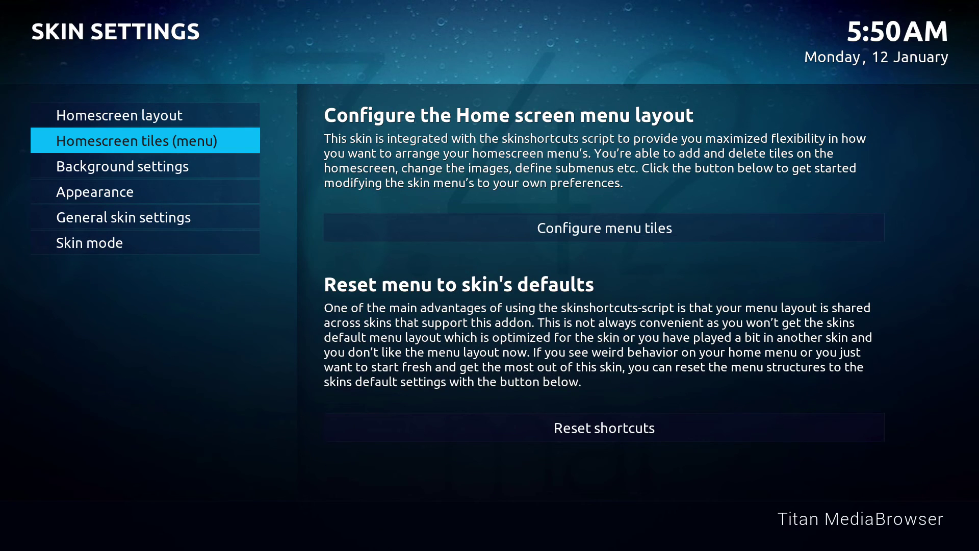
key(Return)
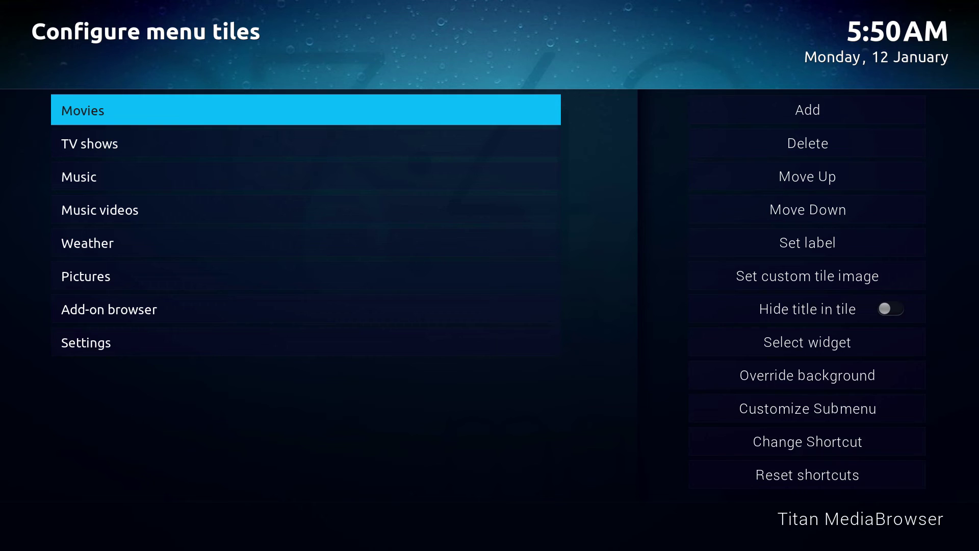
Add a new home menu tile with the Steam program add-on as its shortcut
key(Right)
key(Return)
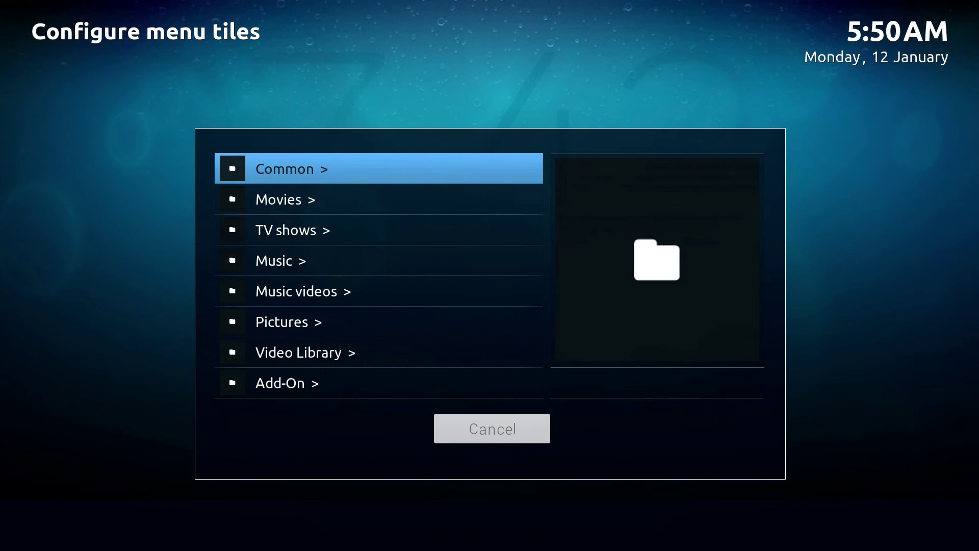
key(Down)
key(Down)
key(Down)
key(Down)
key(Down)
key(Down)
key(Down)
key(Down)
key(Down)
key(Up)
key(Up)
key(Return)
key(Return)
key(Down)
key(Down)
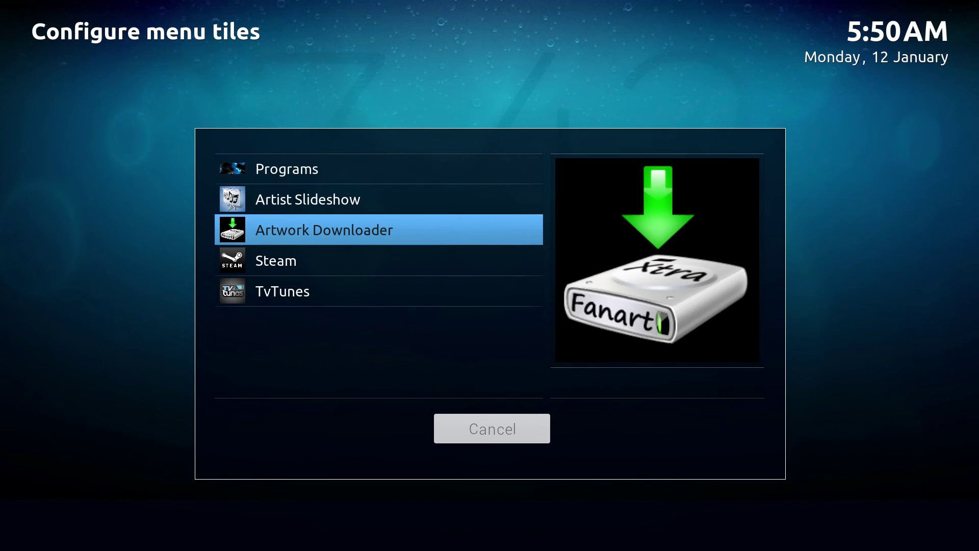
key(Down)
key(Return)
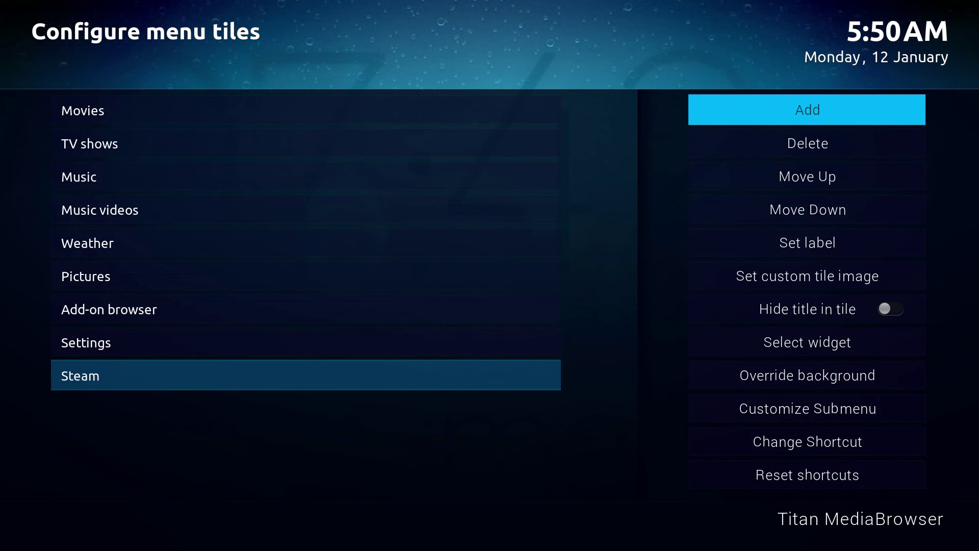
Move the Steam tile up so it sits between Weather and Pictures
key(Down)
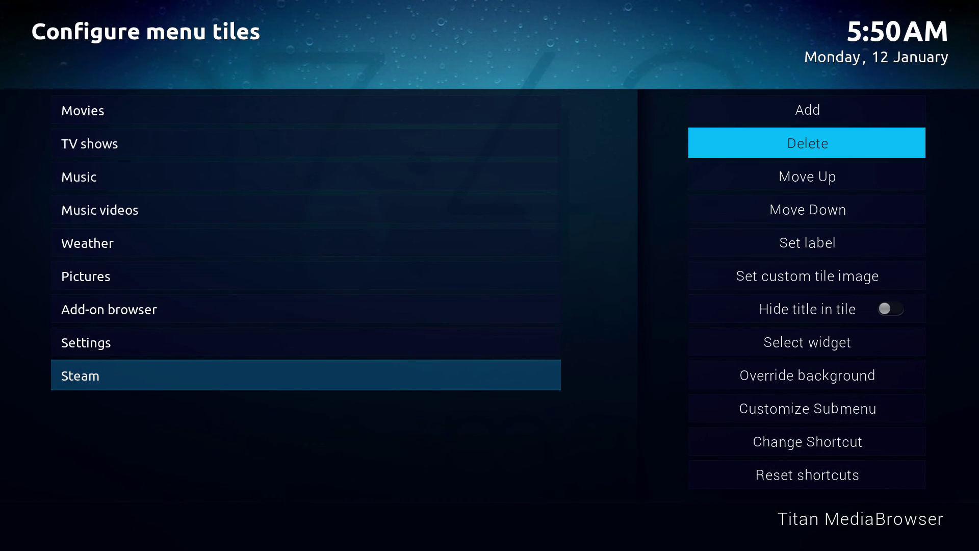
key(Down)
key(Return)
key(Return)
key(Return)
key(Return)
key(Return)
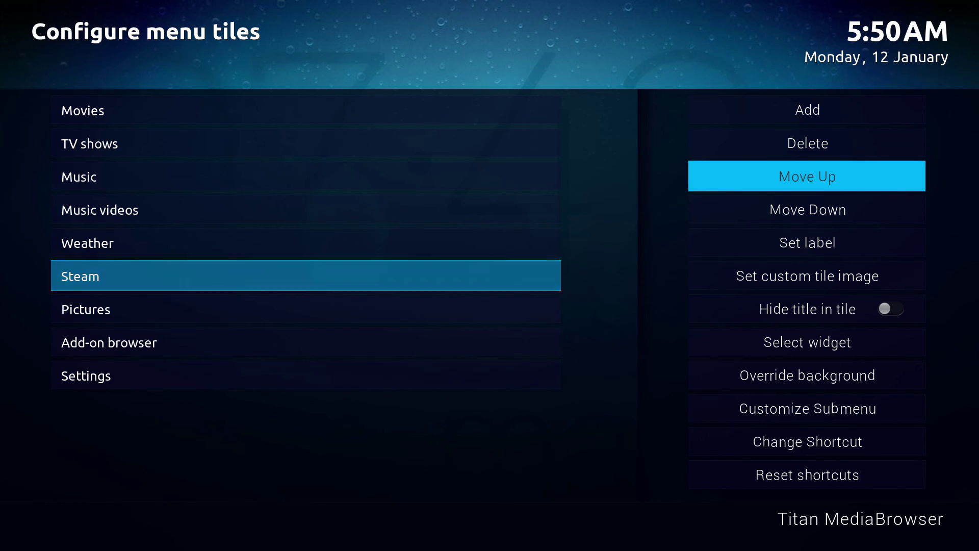